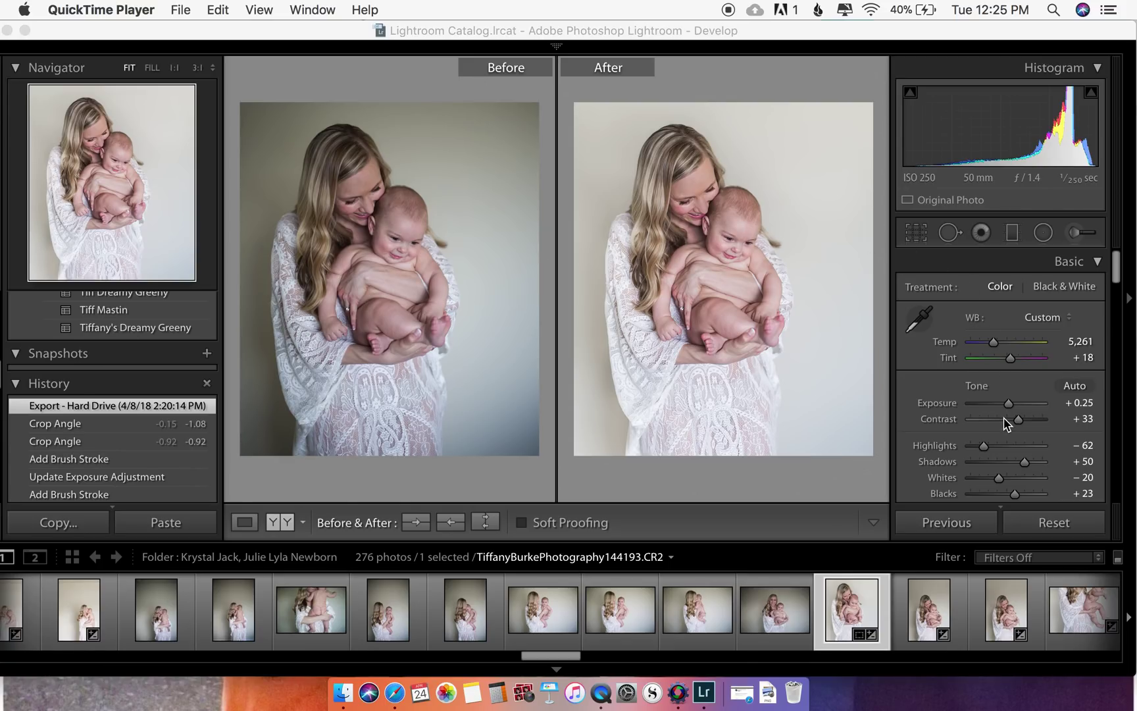
Show the edited mother-and-baby portrait alone in Loupe view instead of Before & After
{"action": "scroll", "coordinate": [1005, 423], "scroll_direction": "down", "scroll_amount": 10}
{"action": "scroll", "coordinate": [1004, 423], "scroll_direction": "up", "scroll_amount": 12}
{"action": "scroll", "coordinate": [1004, 417], "scroll_direction": "down", "scroll_amount": 1}
{"action": "left_click", "coordinate": [800, 26]}
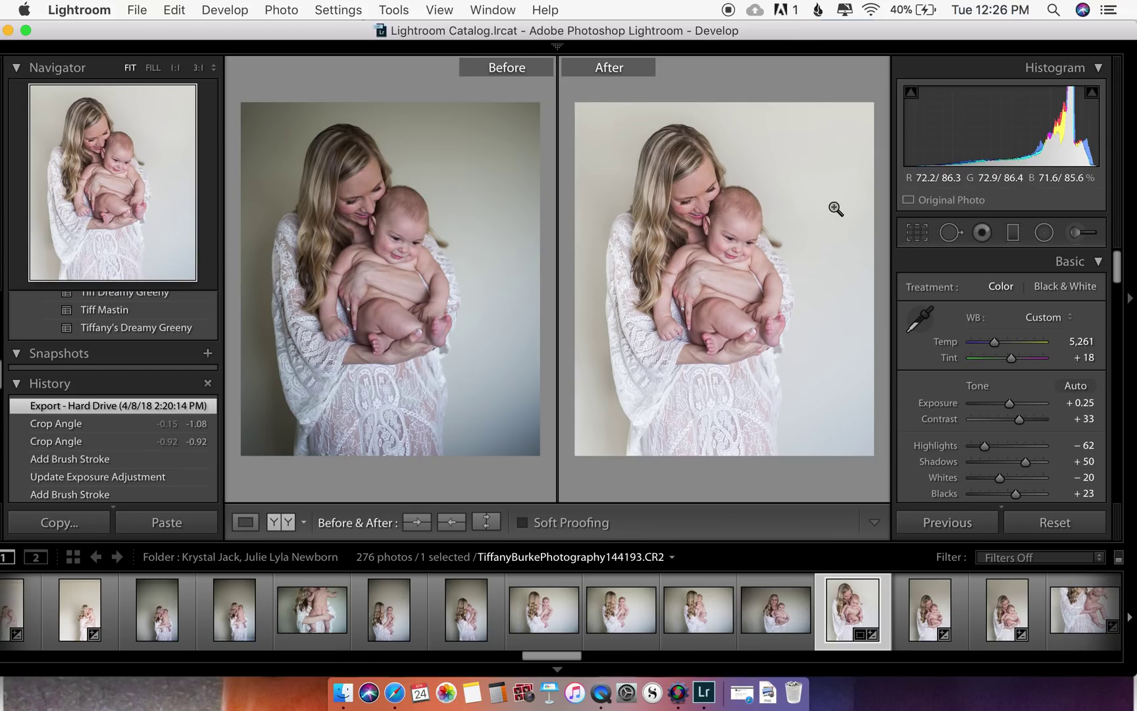
{"action": "key", "text": "y"}
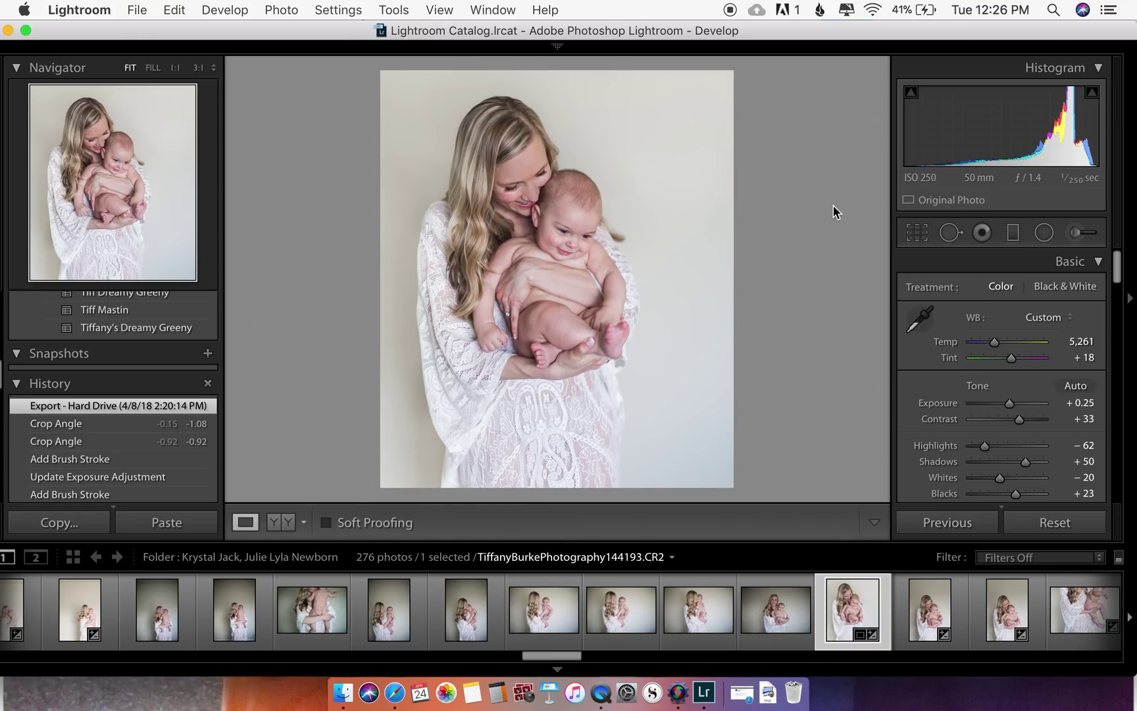
Reset the portrait to As Shot defaults and start Crop & Straighten
{"action": "left_click", "coordinate": [1048, 523]}
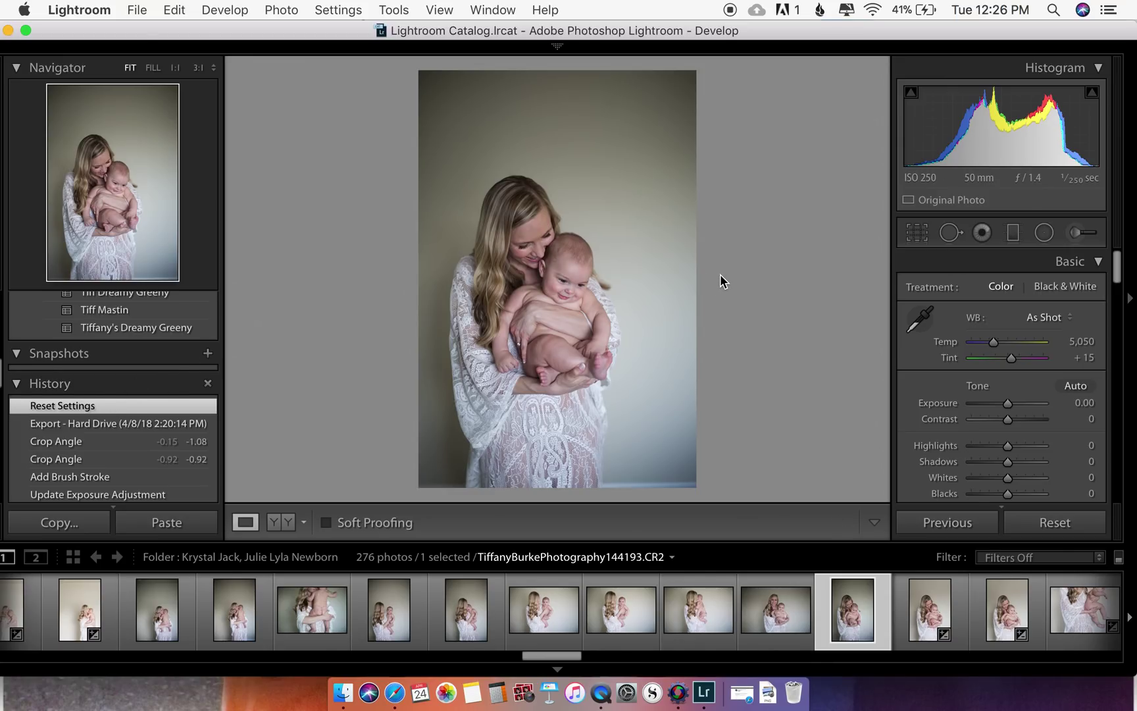
{"action": "left_click", "coordinate": [918, 233]}
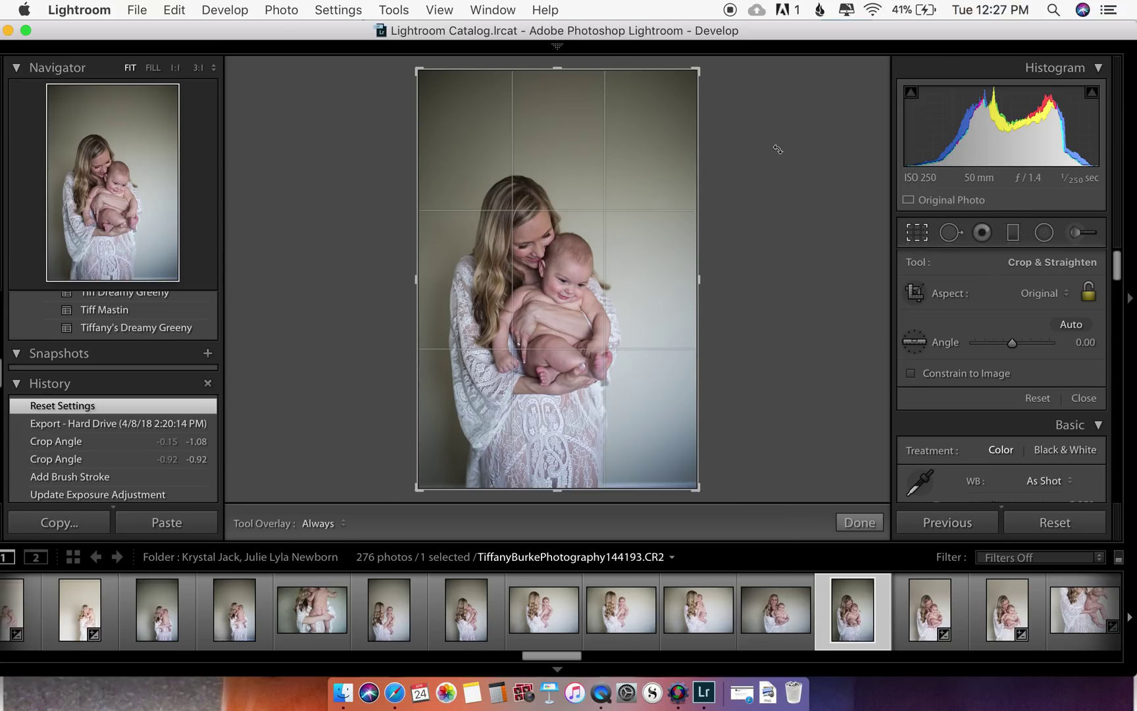
Straighten the portrait by 1.38° and crop it to a 4 x 5 proportion
{"action": "key", "text": "o"}
{"action": "left_click_drag", "start_coordinate": [769, 145], "coordinate": [770, 154]}
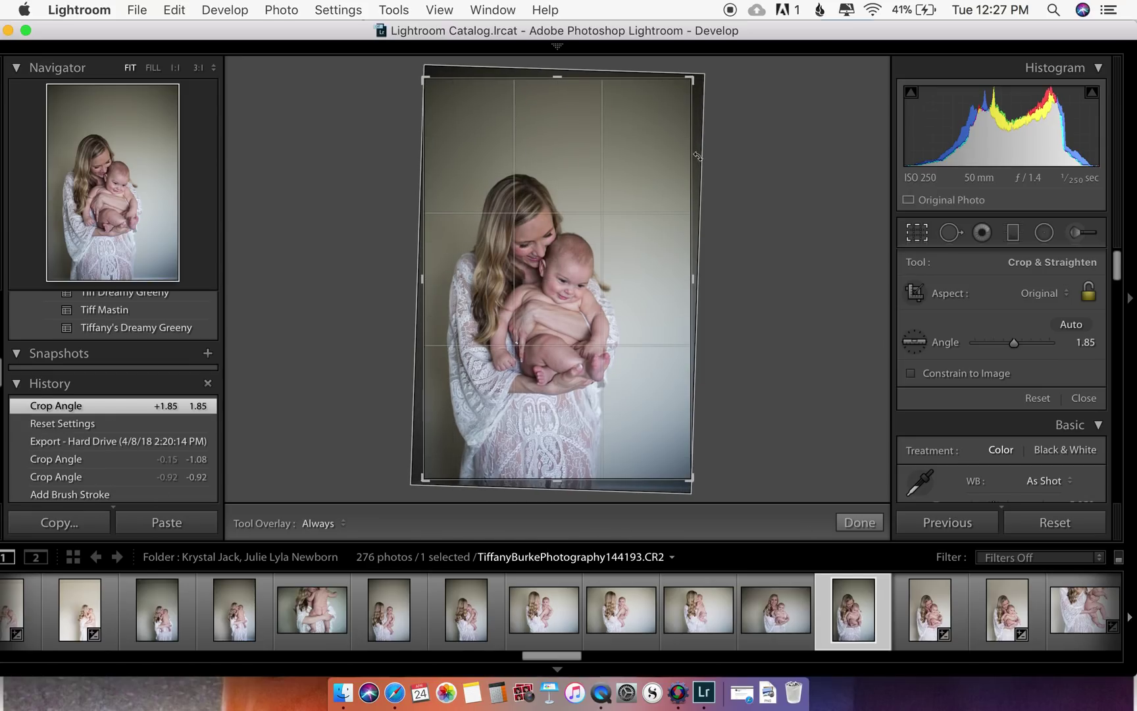
{"action": "left_click", "coordinate": [630, 166]}
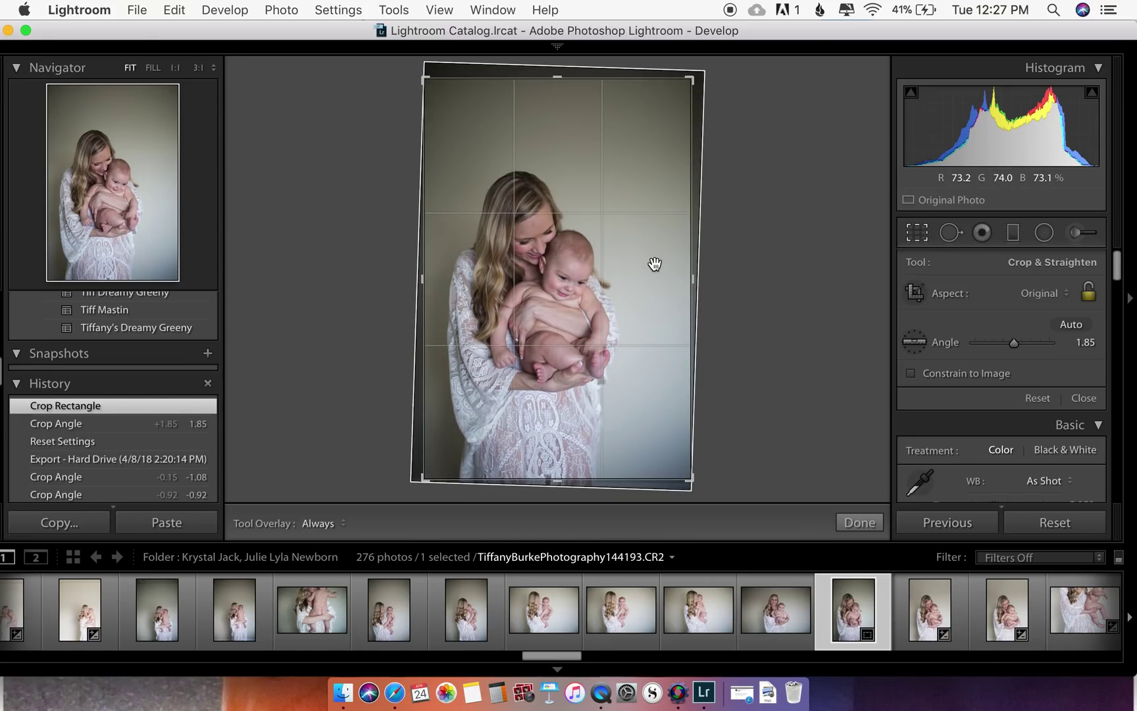
{"action": "left_click_drag", "start_coordinate": [694, 78], "coordinate": [686, 106]}
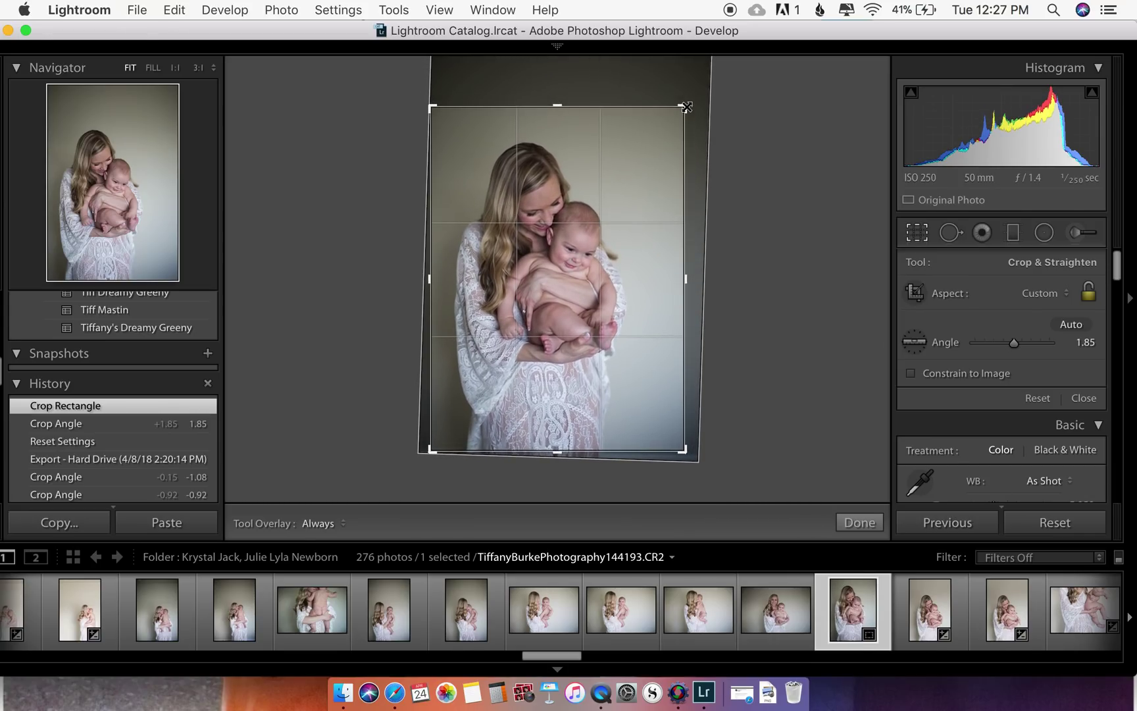
{"action": "mouse_move", "coordinate": [686, 106]}
{"action": "left_mouse_down"}
{"action": "mouse_move", "coordinate": [690, 39]}
{"action": "mouse_move", "coordinate": [693, 111]}
{"action": "left_mouse_up"}
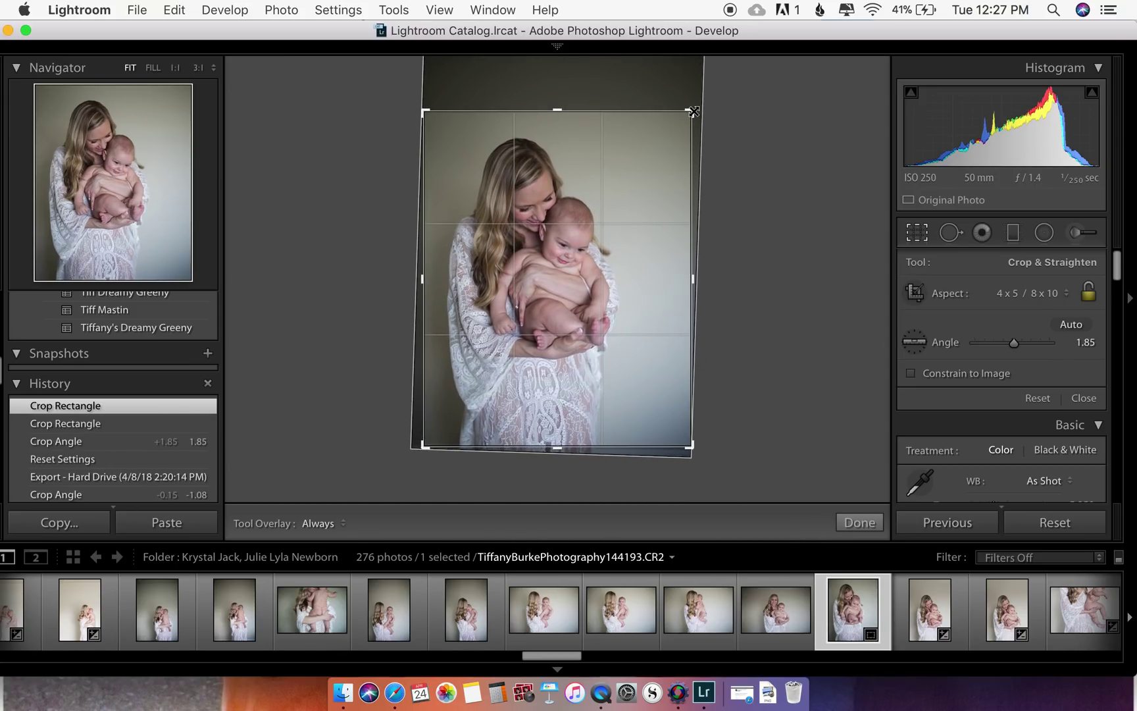
{"action": "left_click_drag", "start_coordinate": [722, 203], "coordinate": [720, 201]}
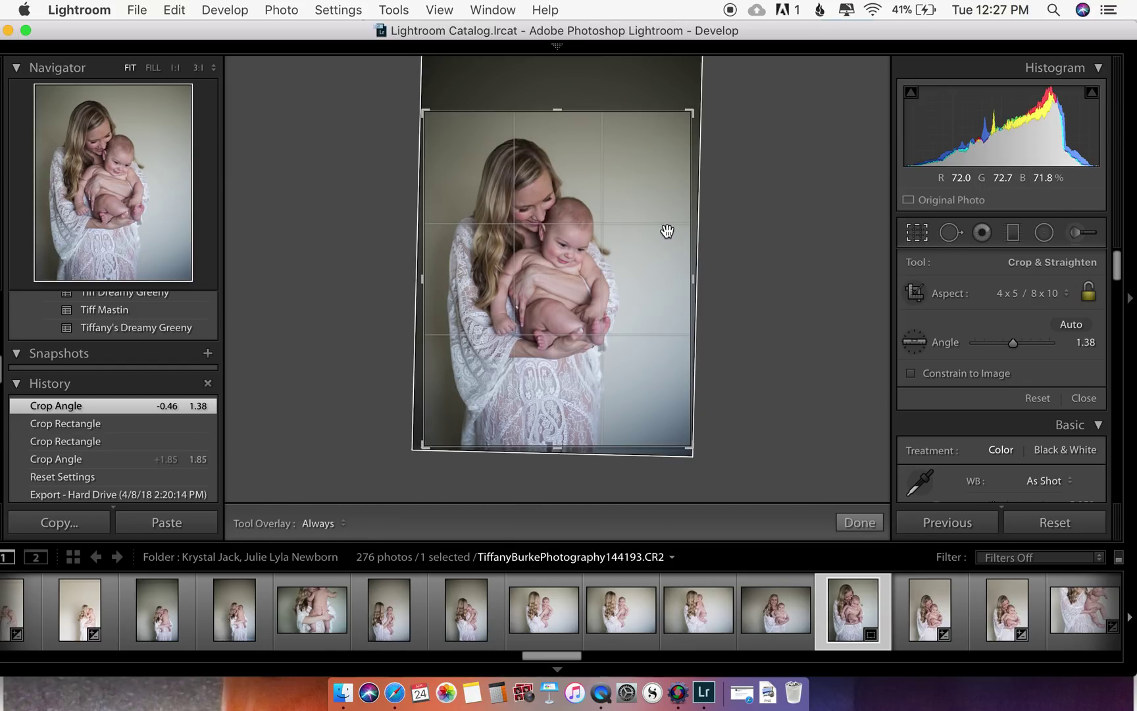
{"action": "left_click", "coordinate": [918, 231]}
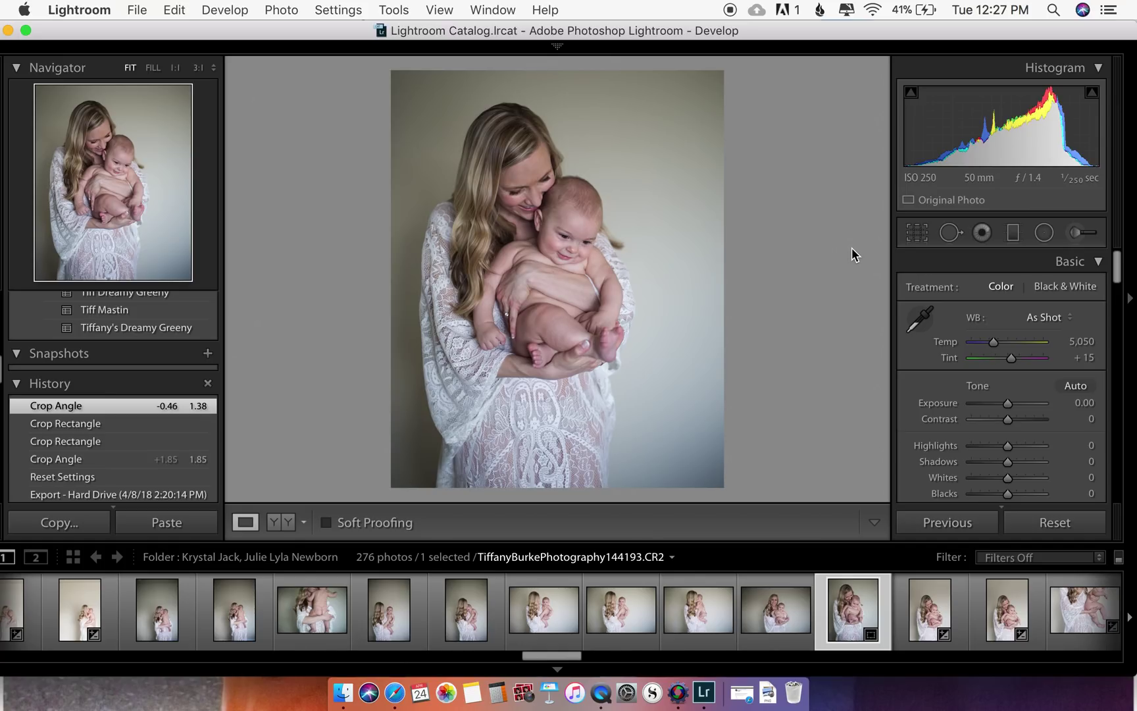
{"action": "scroll", "coordinate": [127, 355], "scroll_direction": "up", "scroll_amount": 5}
{"action": "scroll", "coordinate": [127, 355], "scroll_direction": "up", "scroll_amount": 2}
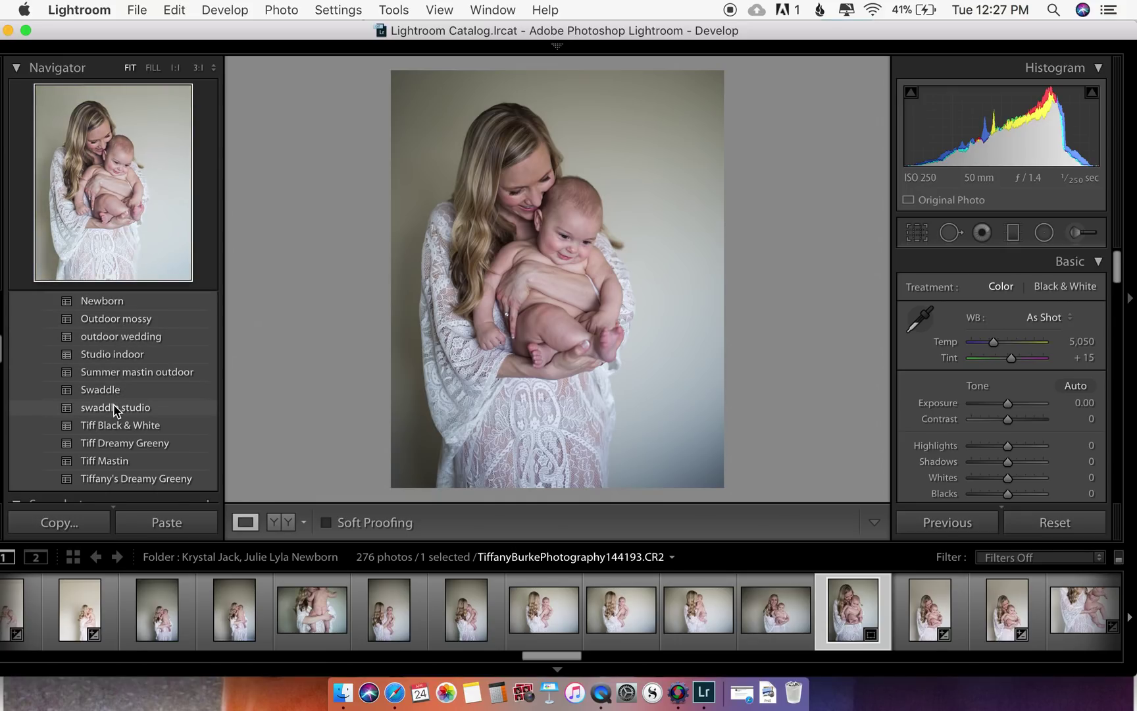
{"action": "left_click", "coordinate": [133, 411]}
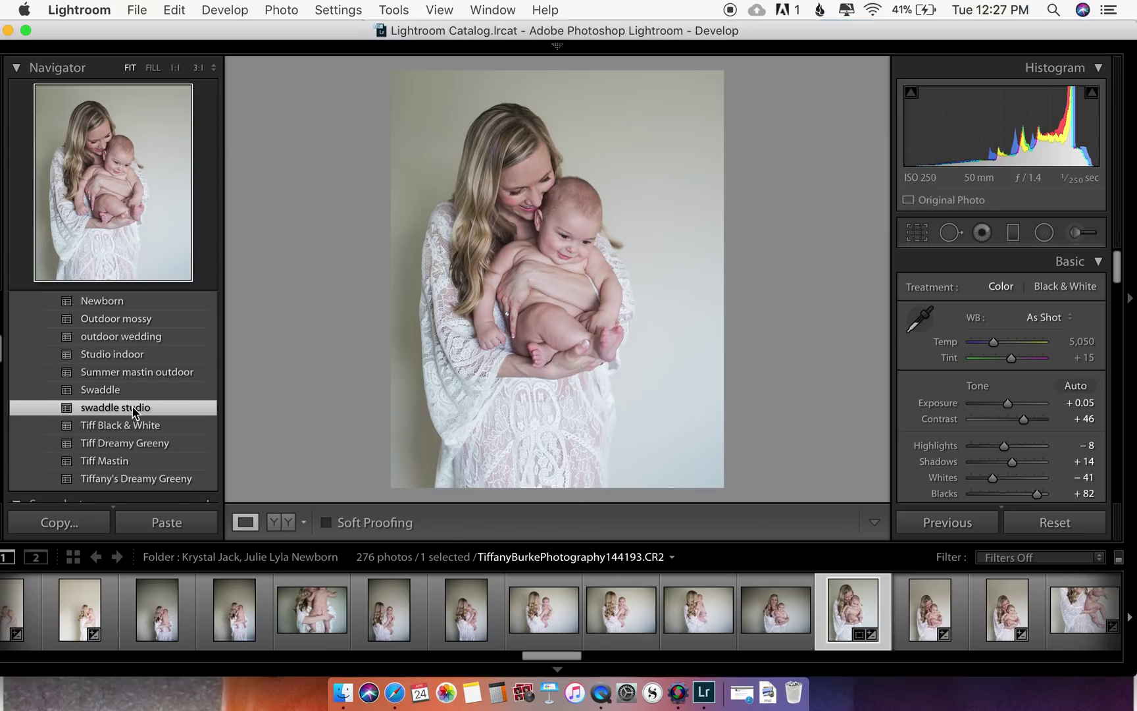
{"action": "scroll", "coordinate": [133, 411], "scroll_direction": "down", "scroll_amount": 5}
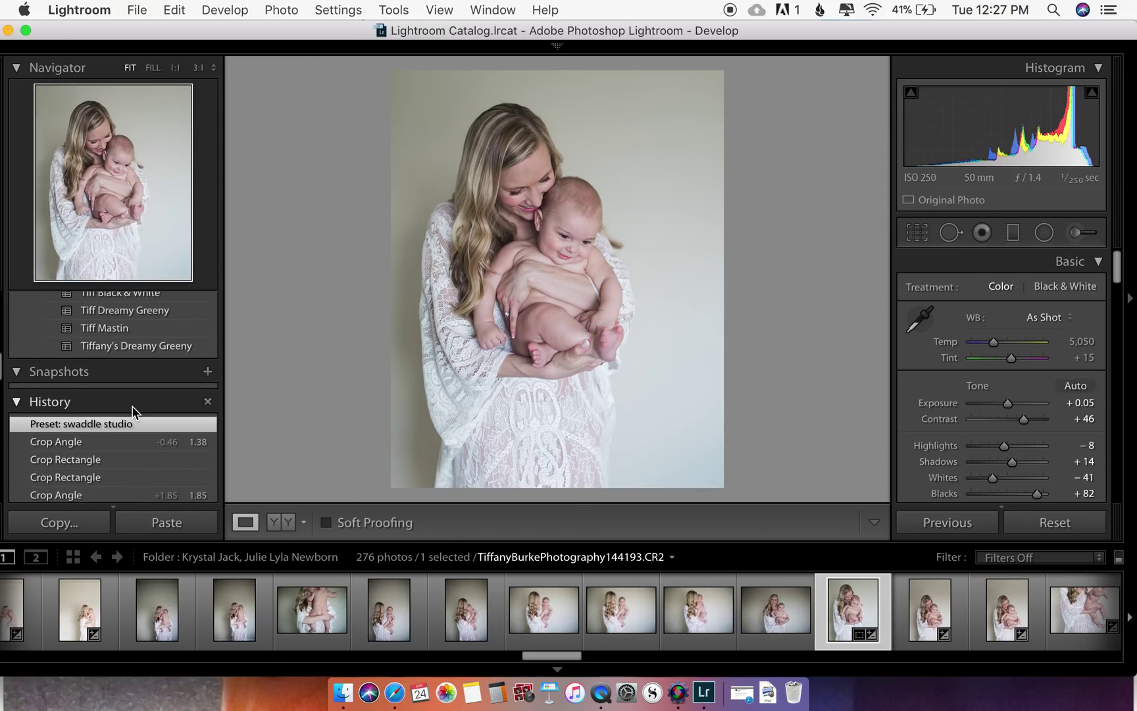
{"action": "left_click", "coordinate": [116, 441]}
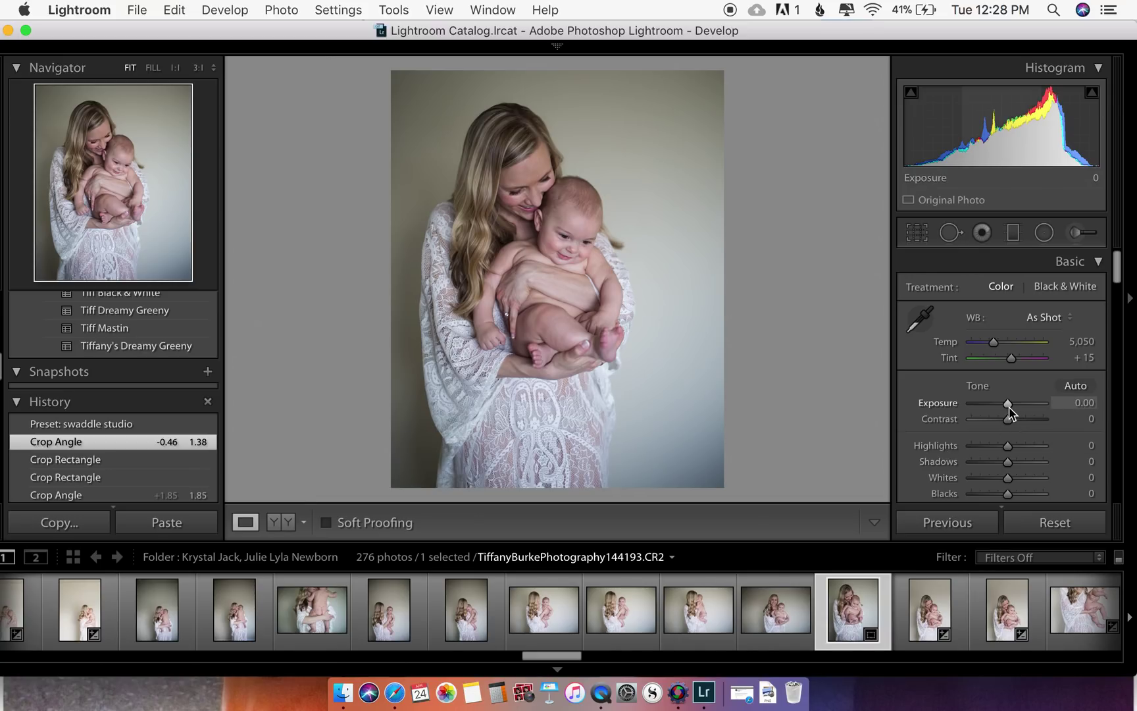
Set Exposure +0.25, Contrast +30, Highlights −24, Shadows +19, Whites −5 and Blacks +10
{"action": "left_click_drag", "start_coordinate": [1010, 411], "coordinate": [1012, 412]}
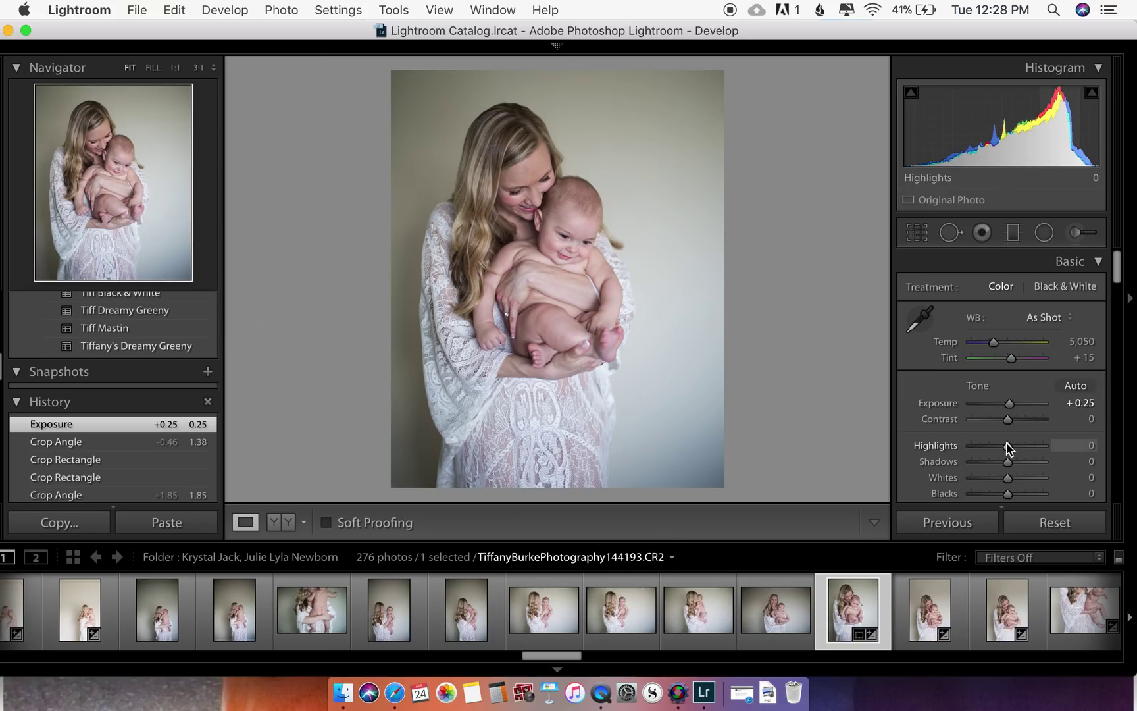
{"action": "left_click_drag", "start_coordinate": [1007, 420], "coordinate": [1014, 421]}
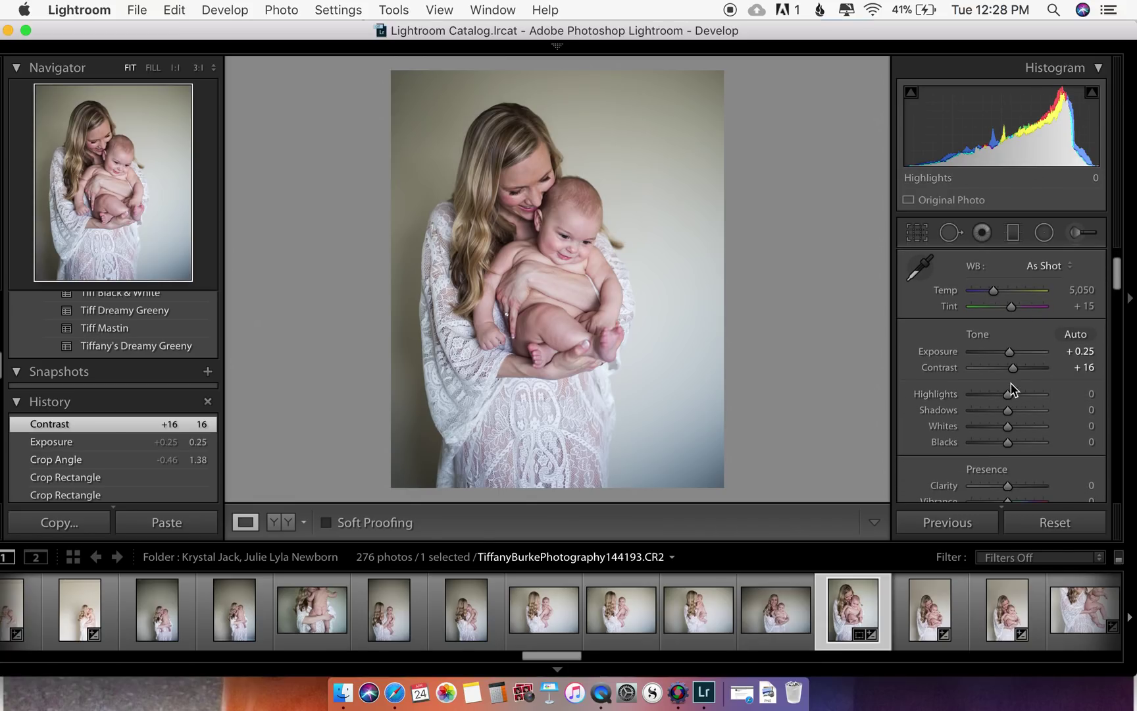
{"action": "mouse_move", "coordinate": [1015, 373]}
{"action": "left_mouse_down"}
{"action": "mouse_move", "coordinate": [926, 371]}
{"action": "mouse_move", "coordinate": [1020, 370]}
{"action": "mouse_move", "coordinate": [1084, 388]}
{"action": "mouse_move", "coordinate": [1015, 377]}
{"action": "left_mouse_up"}
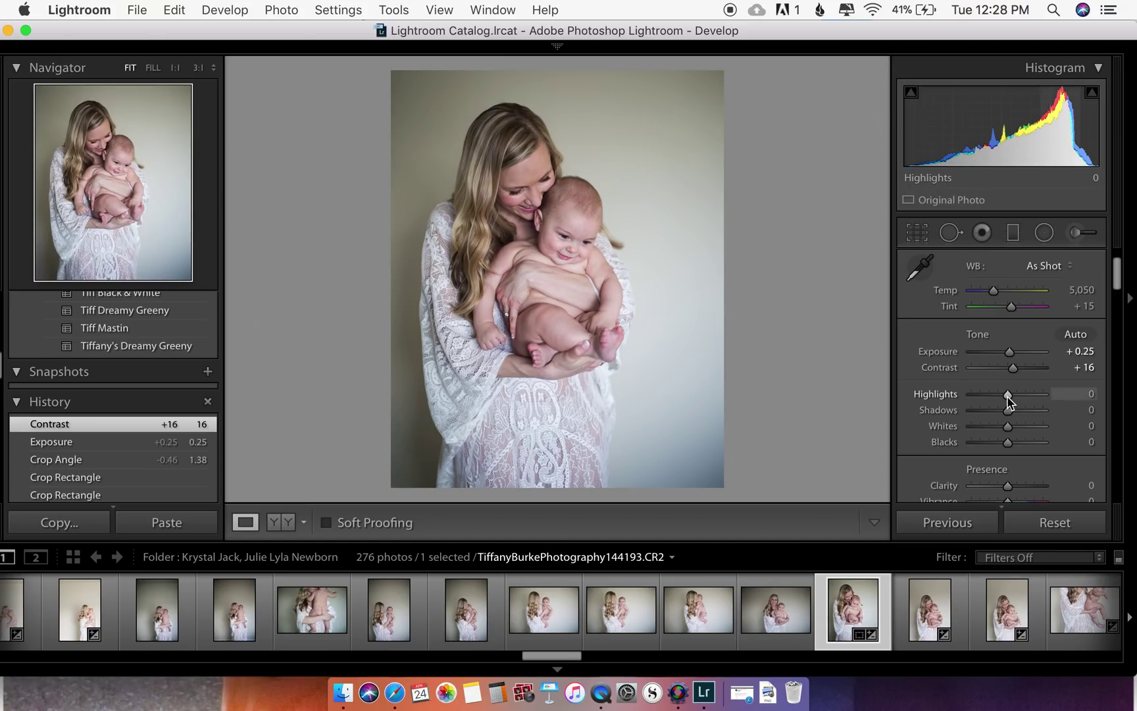
{"action": "left_click_drag", "start_coordinate": [1007, 395], "coordinate": [1006, 430]}
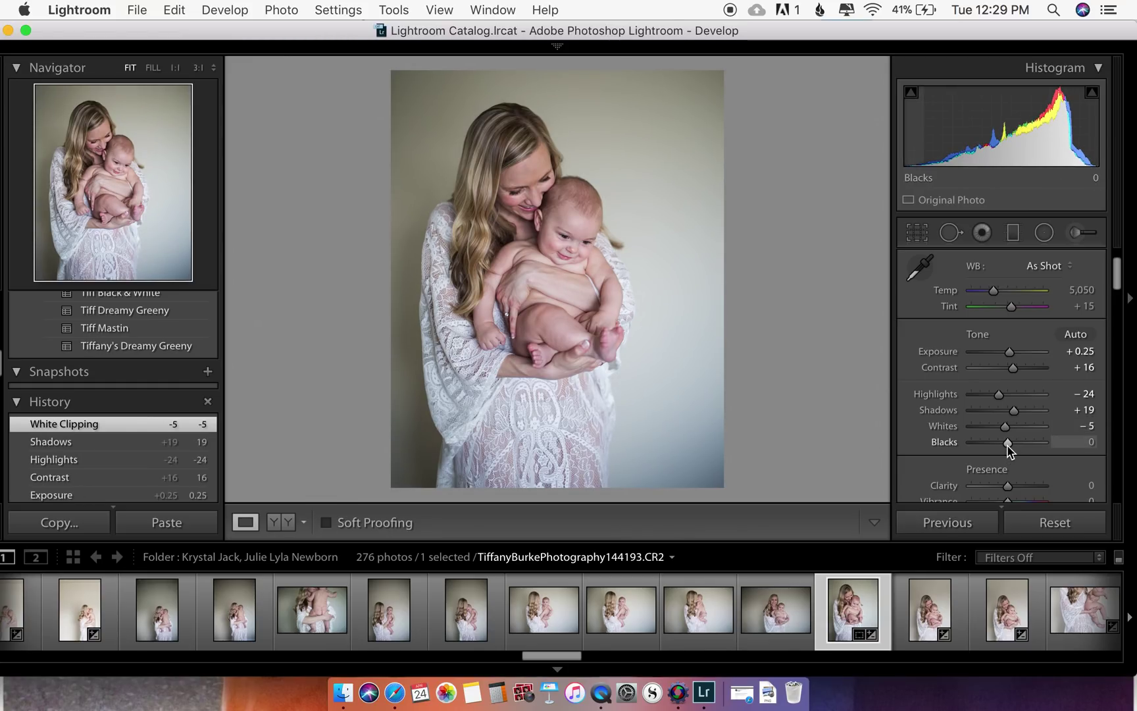
{"action": "mouse_move", "coordinate": [1007, 443]}
{"action": "left_mouse_down"}
{"action": "mouse_move", "coordinate": [951, 440]}
{"action": "mouse_move", "coordinate": [1069, 457]}
{"action": "mouse_move", "coordinate": [1010, 446]}
{"action": "left_mouse_up"}
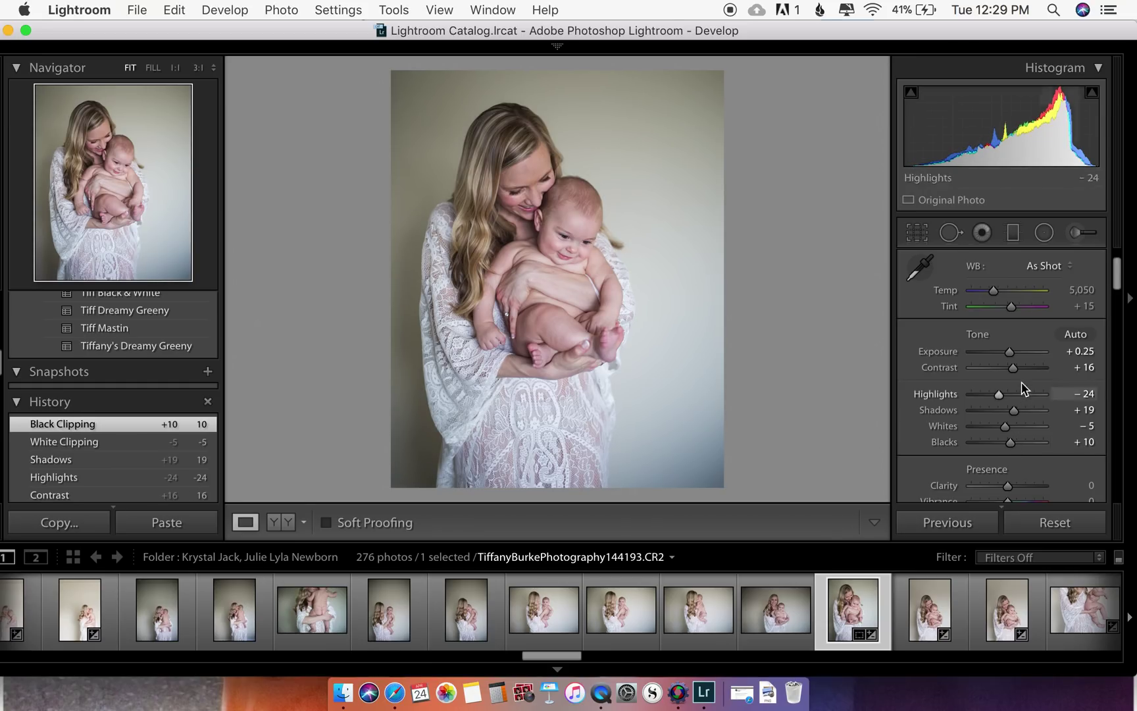
{"action": "left_click_drag", "start_coordinate": [1012, 367], "coordinate": [1018, 372]}
Lower Vibrance to −1 and Saturation to −3, and raise Exposure to +0.40
{"action": "scroll", "coordinate": [1000, 386], "scroll_direction": "down", "scroll_amount": 5}
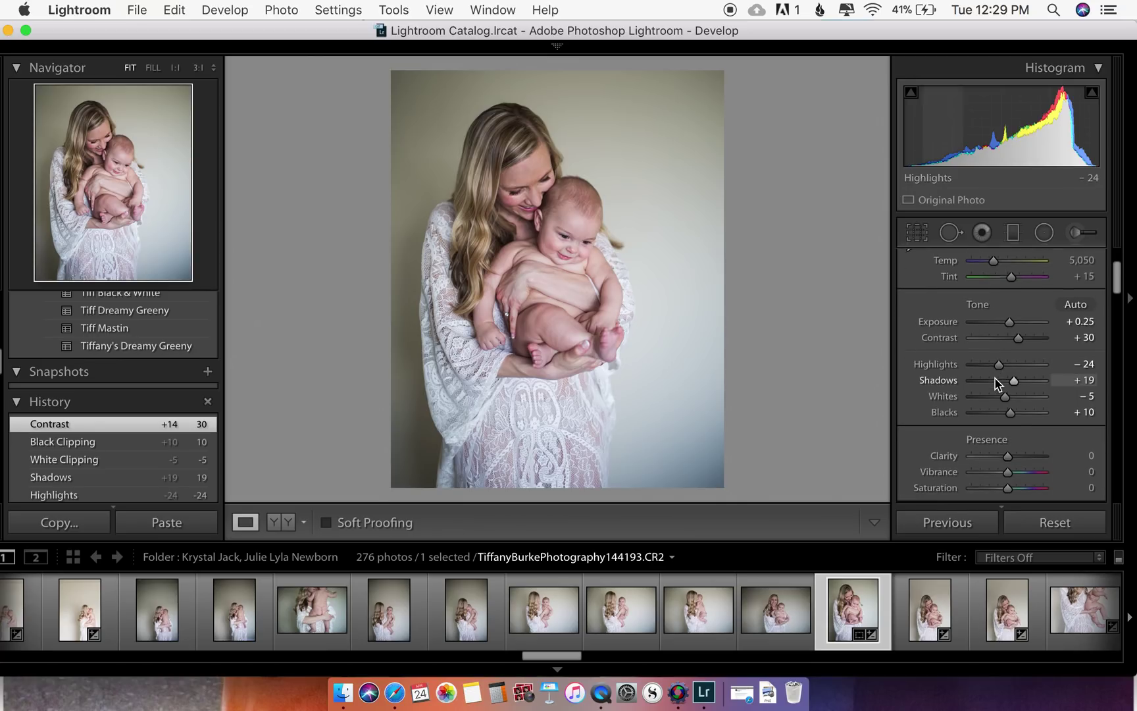
{"action": "mouse_move", "coordinate": [1006, 387]}
{"action": "left_mouse_down"}
{"action": "mouse_move", "coordinate": [958, 389]}
{"action": "mouse_move", "coordinate": [1074, 400]}
{"action": "mouse_move", "coordinate": [1005, 395]}
{"action": "left_mouse_up"}
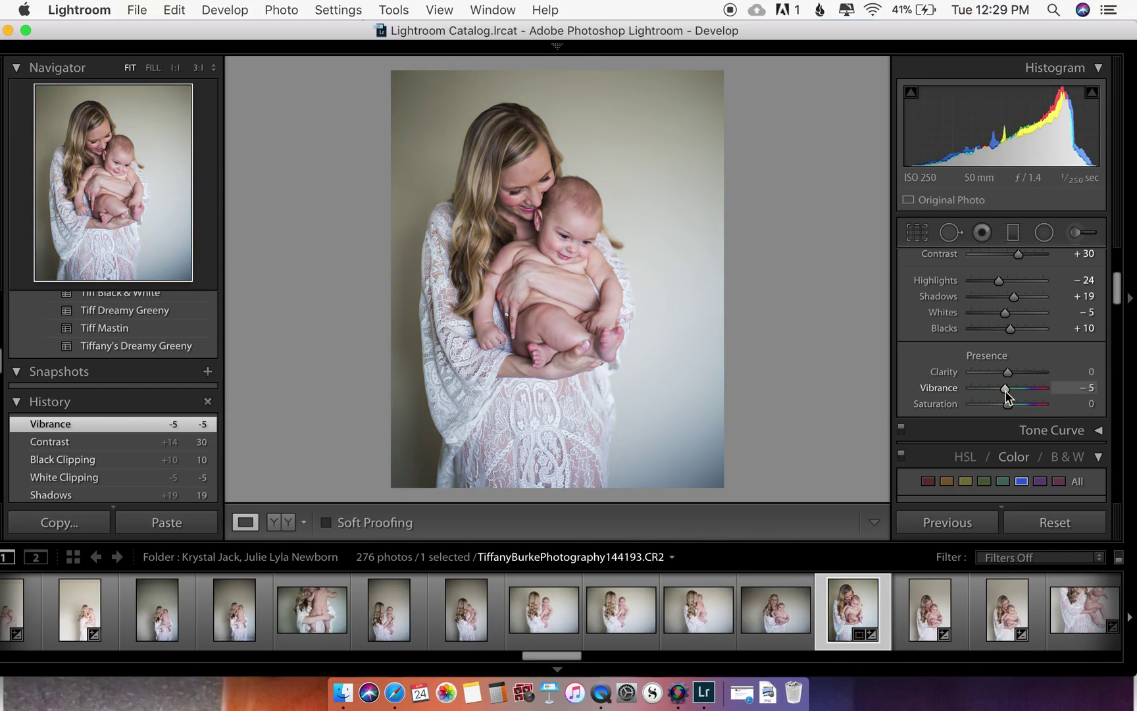
{"action": "left_click", "coordinate": [1006, 390]}
{"action": "left_click", "coordinate": [1007, 404]}
{"action": "left_click_drag", "start_coordinate": [1007, 404], "coordinate": [1005, 404]}
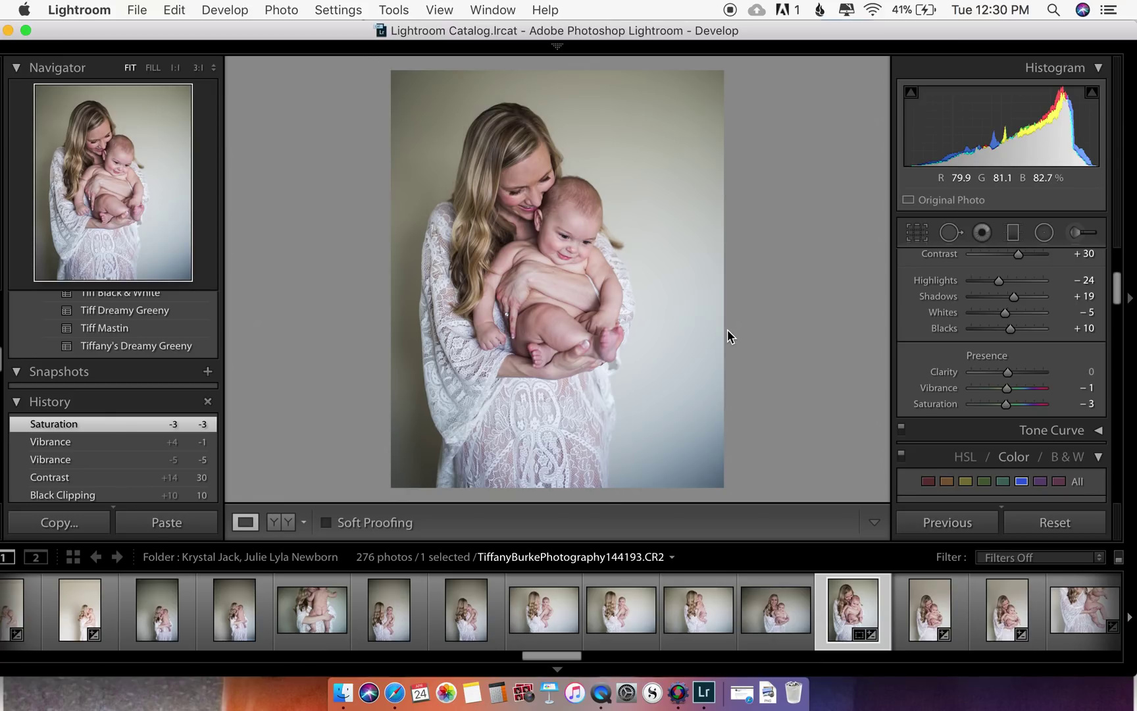
{"action": "scroll", "coordinate": [1001, 385], "scroll_direction": "up", "scroll_amount": 5}
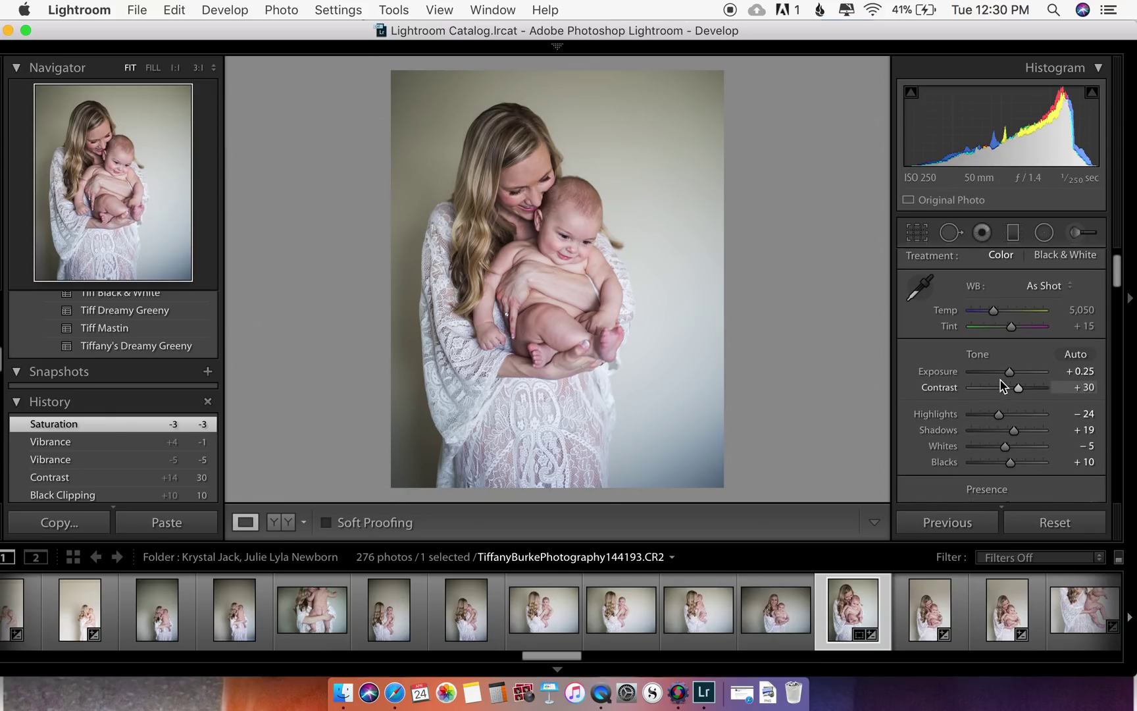
{"action": "left_click_drag", "start_coordinate": [1011, 377], "coordinate": [1011, 376]}
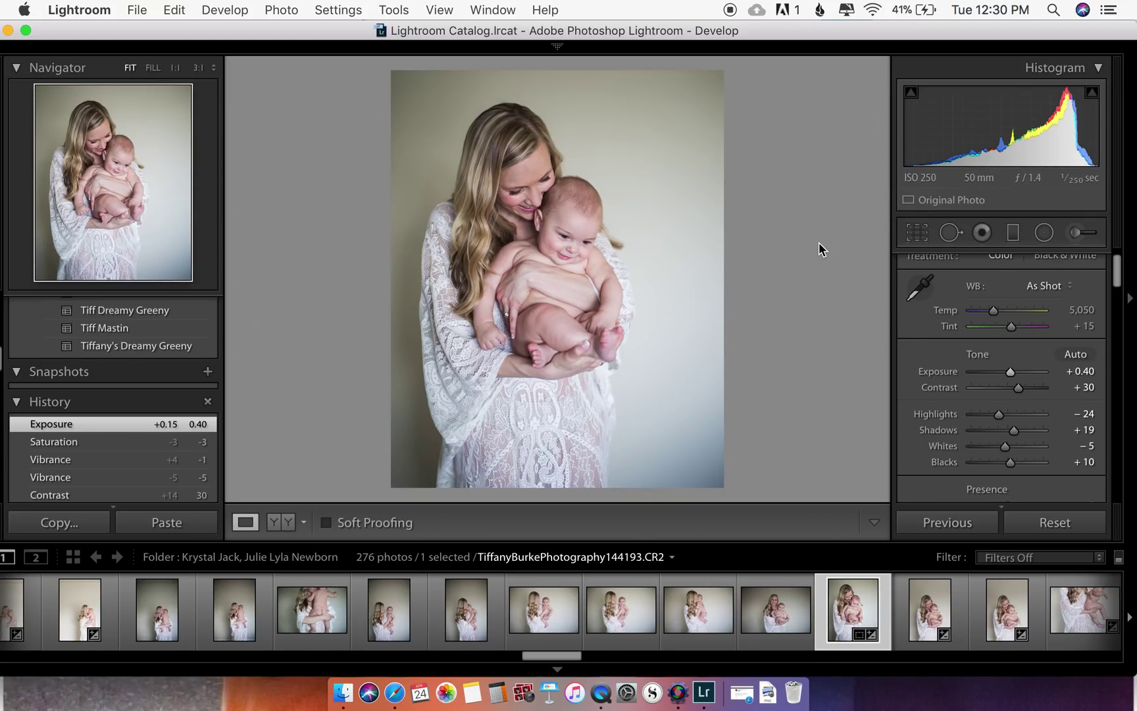
{"action": "scroll", "coordinate": [967, 385], "scroll_direction": "down", "scroll_amount": 10}
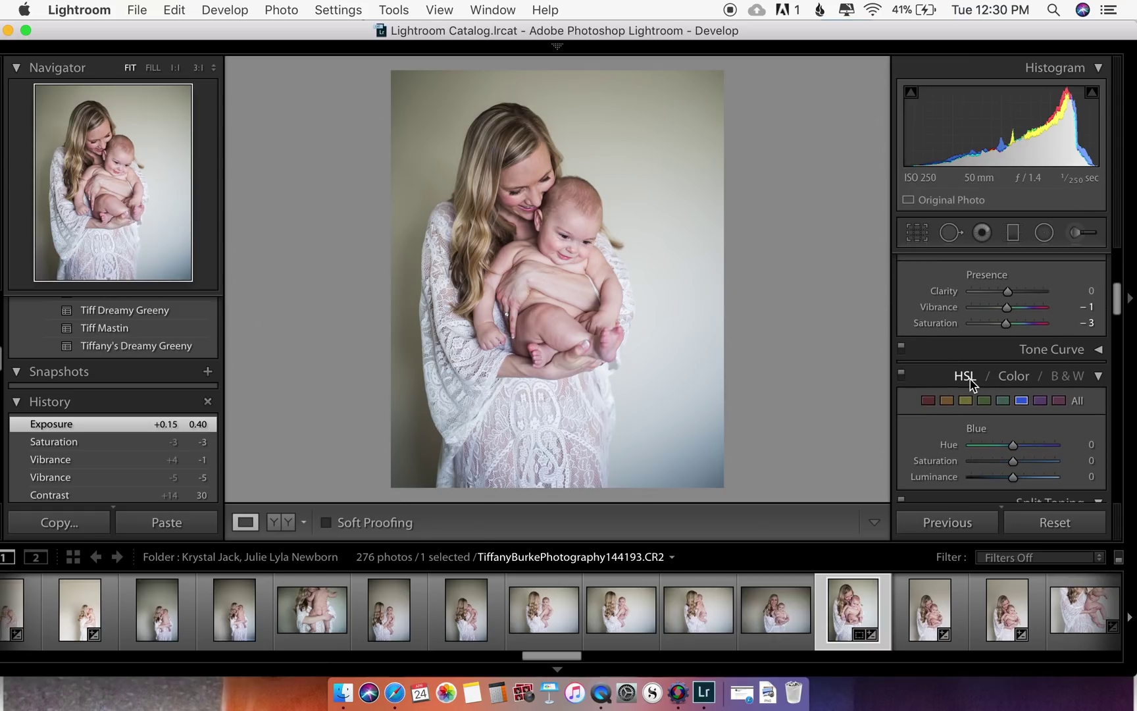
Enable lens profile corrections using the Canon EF 50mm profile, comparing on and off
{"action": "scroll", "coordinate": [972, 385], "scroll_direction": "down", "scroll_amount": 10}
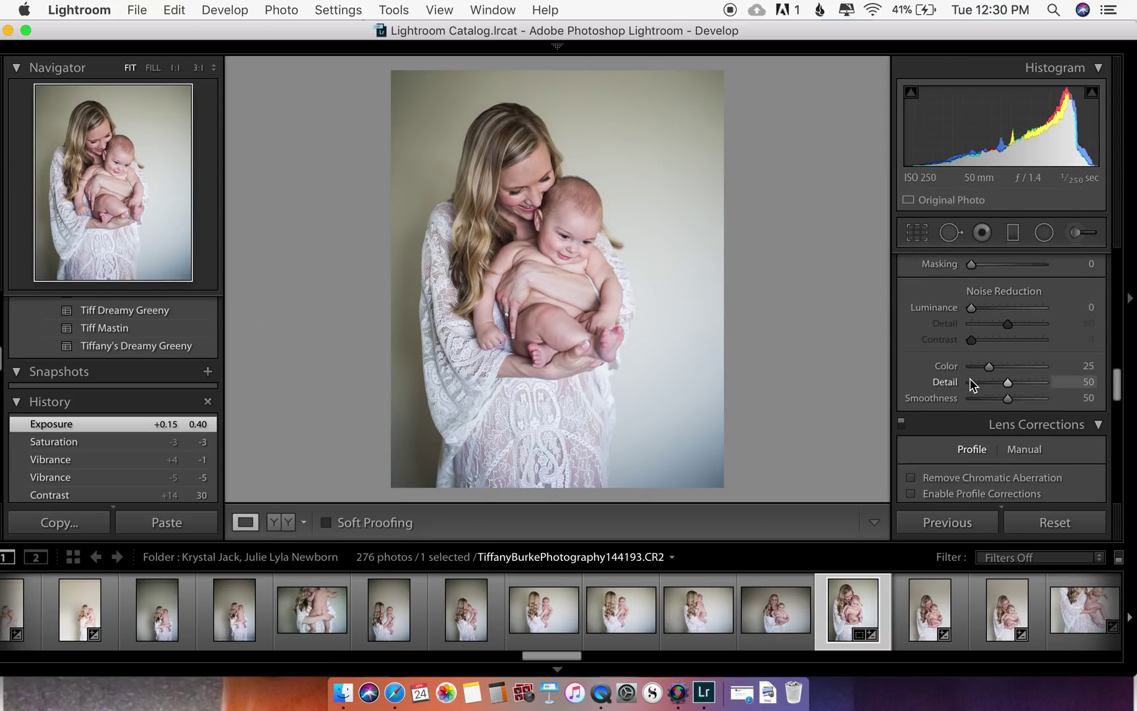
{"action": "scroll", "coordinate": [972, 385], "scroll_direction": "down", "scroll_amount": 1}
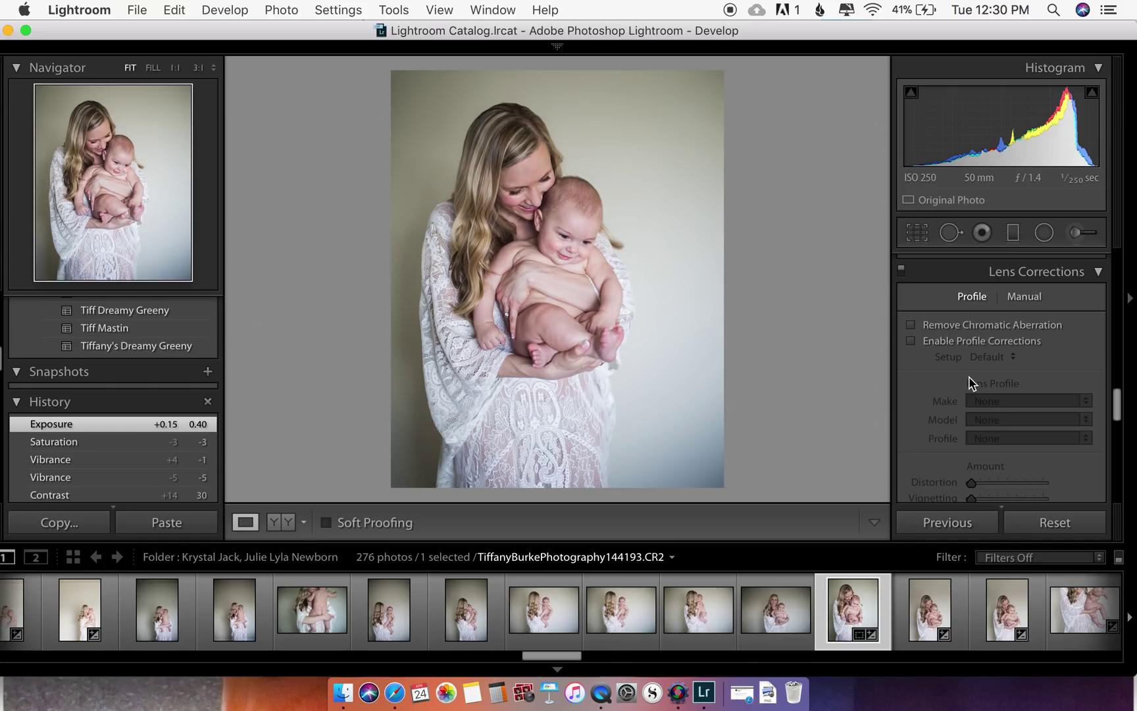
{"action": "left_click", "coordinate": [911, 341]}
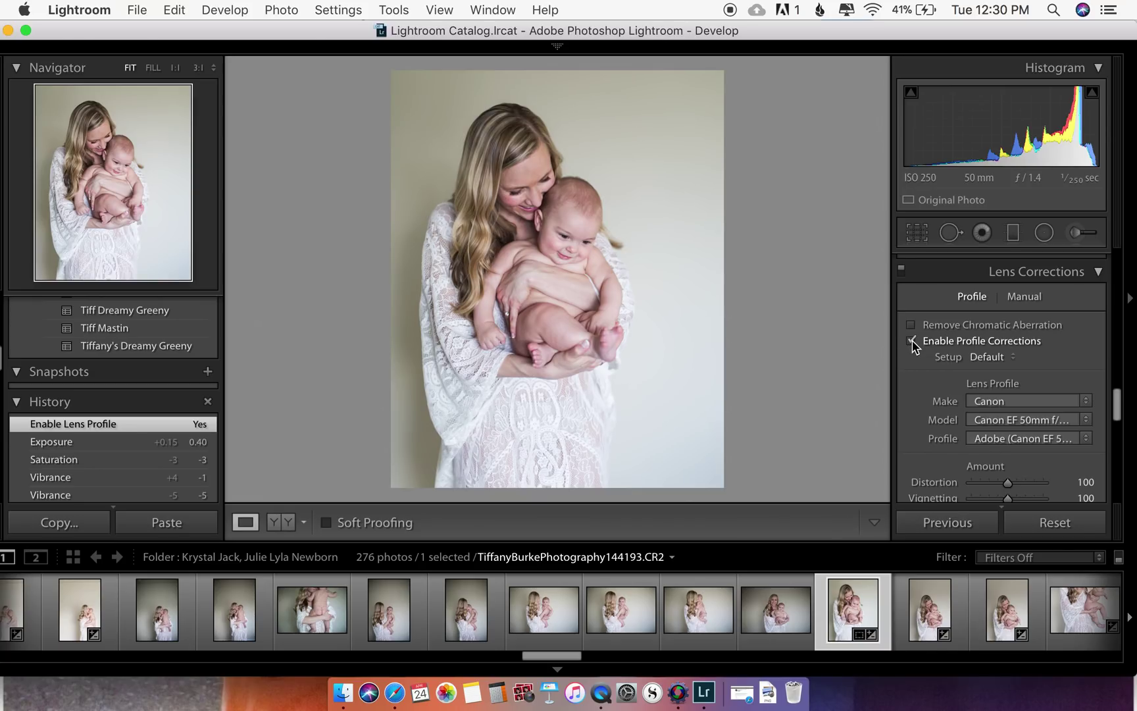
{"action": "left_click", "coordinate": [911, 342]}
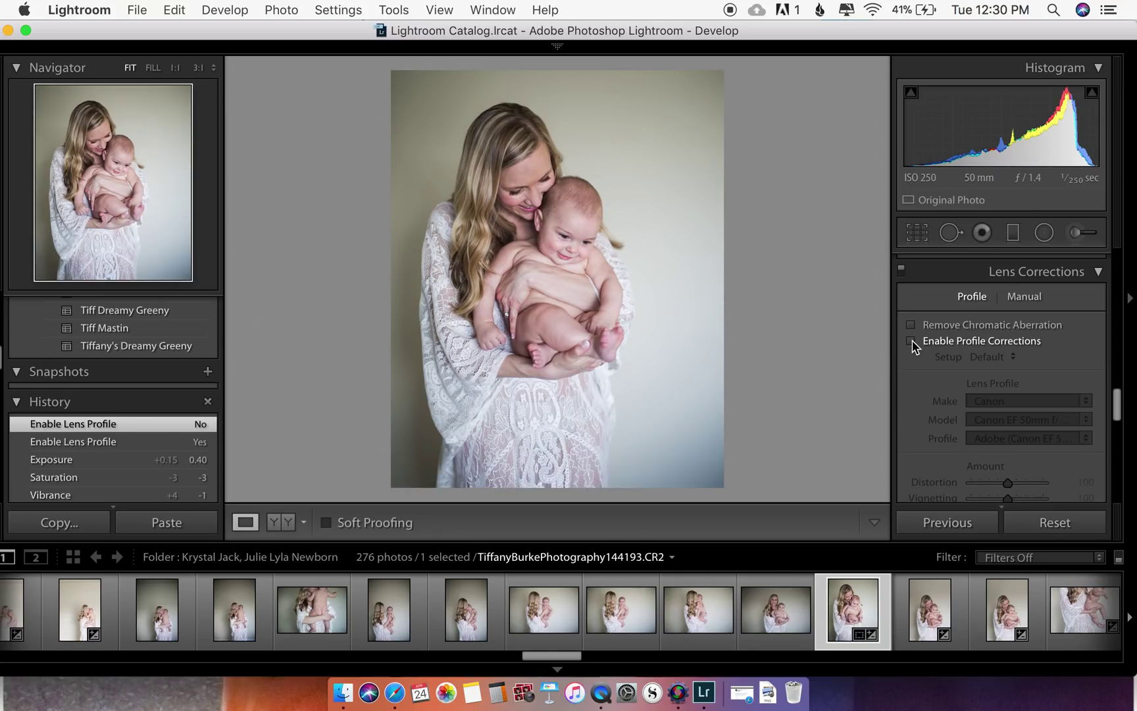
{"action": "left_click", "coordinate": [911, 341]}
{"action": "left_click", "coordinate": [911, 341]}
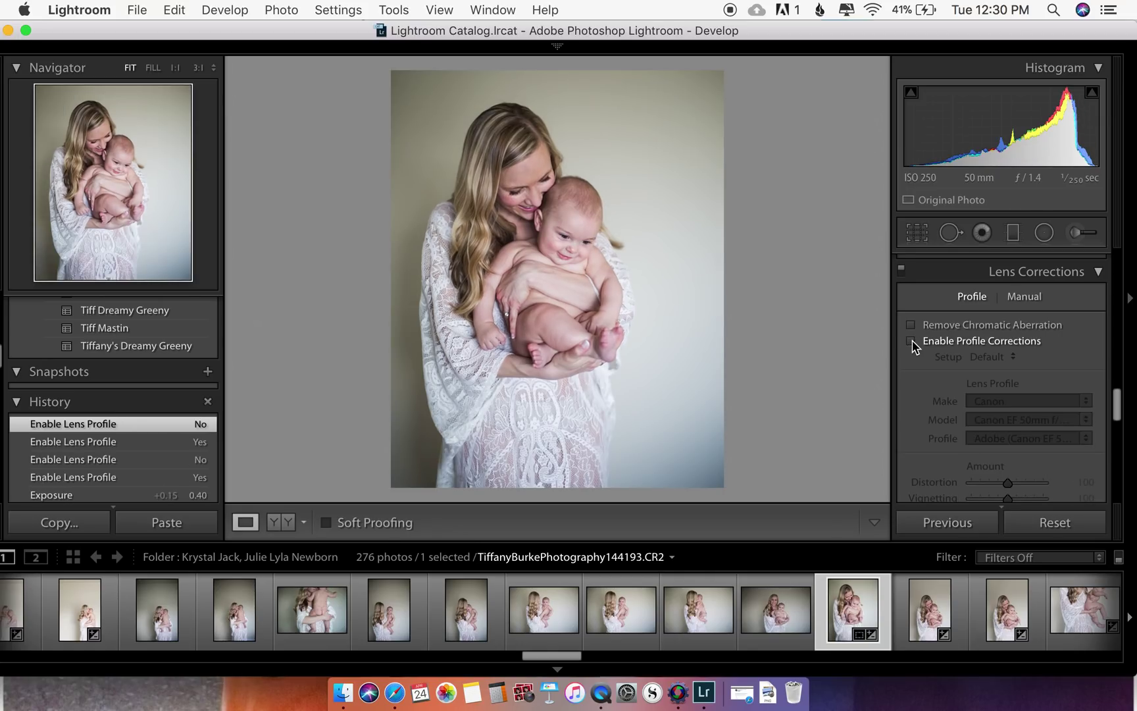
{"action": "left_click", "coordinate": [912, 341]}
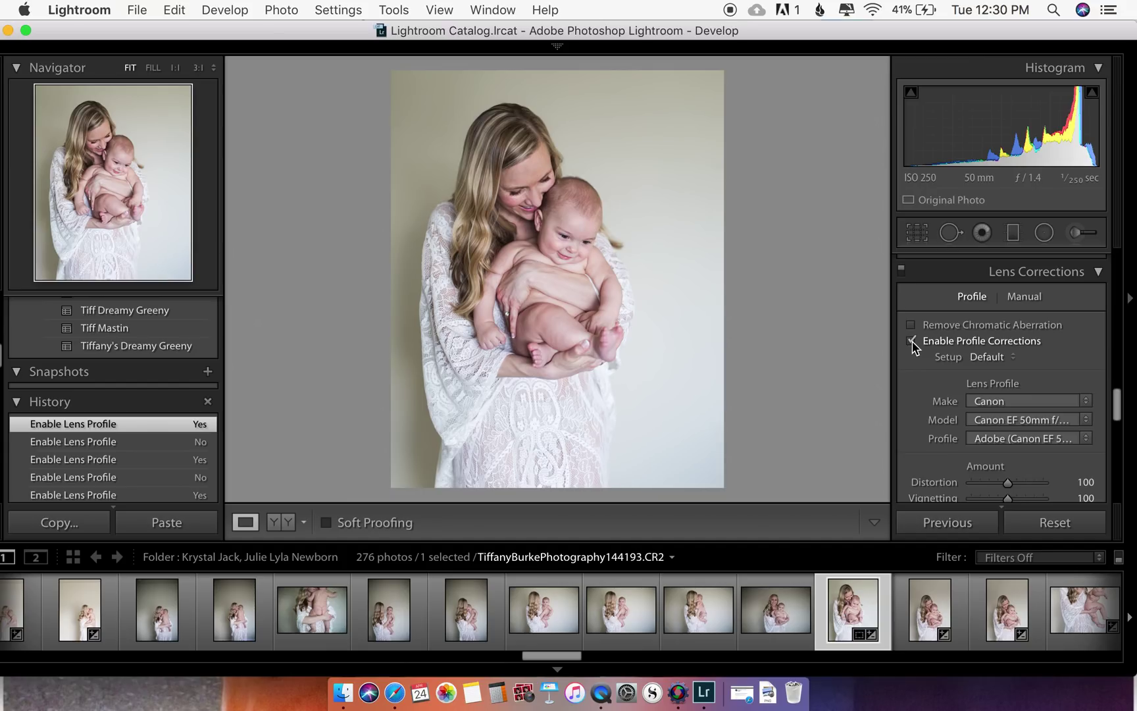
{"action": "scroll", "coordinate": [911, 346], "scroll_direction": "down", "scroll_amount": 2}
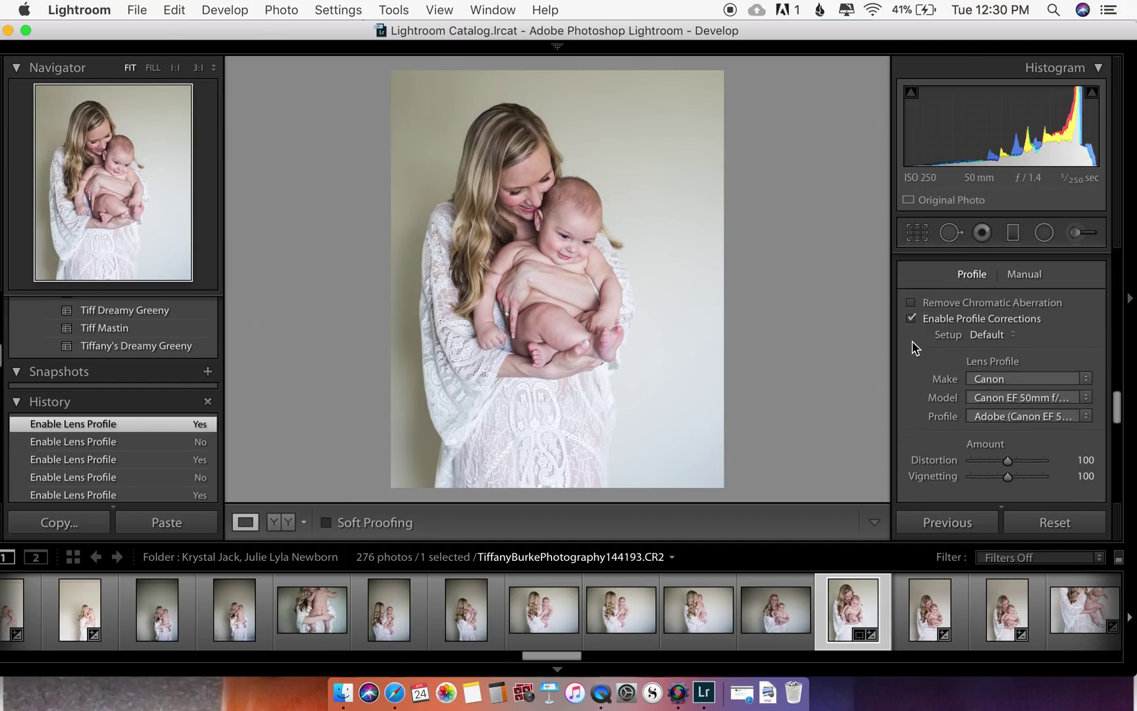
{"action": "scroll", "coordinate": [911, 346], "scroll_direction": "up", "scroll_amount": 5}
{"action": "scroll", "coordinate": [912, 346], "scroll_direction": "up", "scroll_amount": 5}
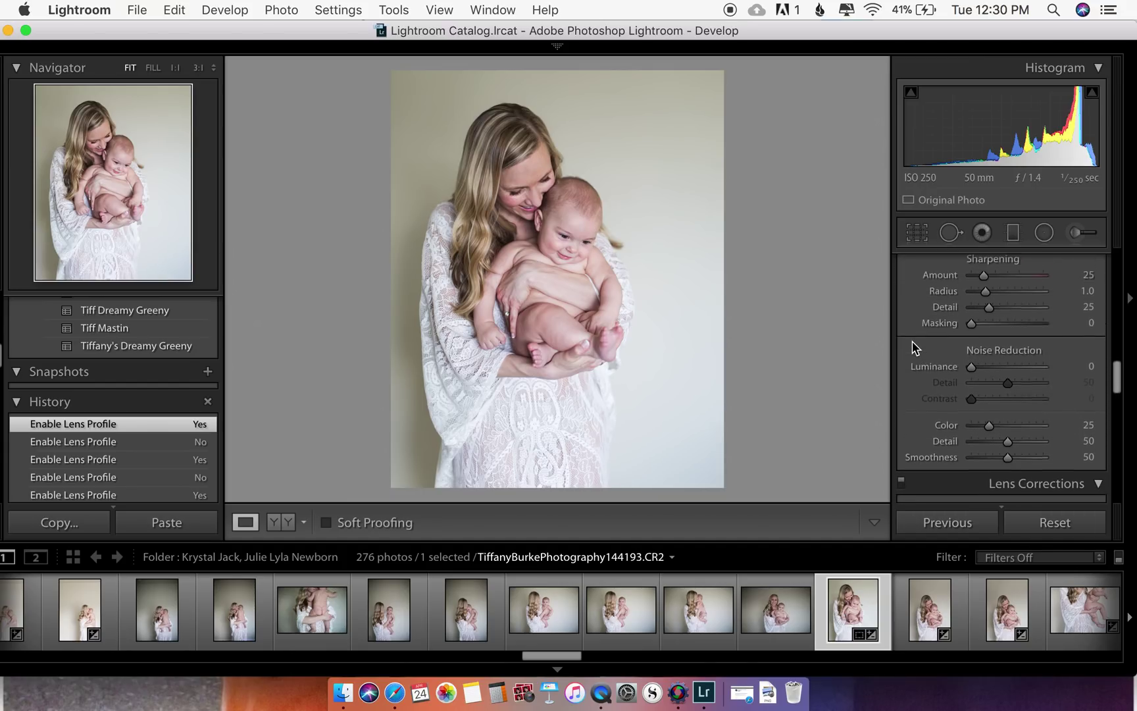
Set Sharpening Amount to 102 and Luminance noise reduction to 11
{"action": "left_click_drag", "start_coordinate": [985, 331], "coordinate": [1013, 329]}
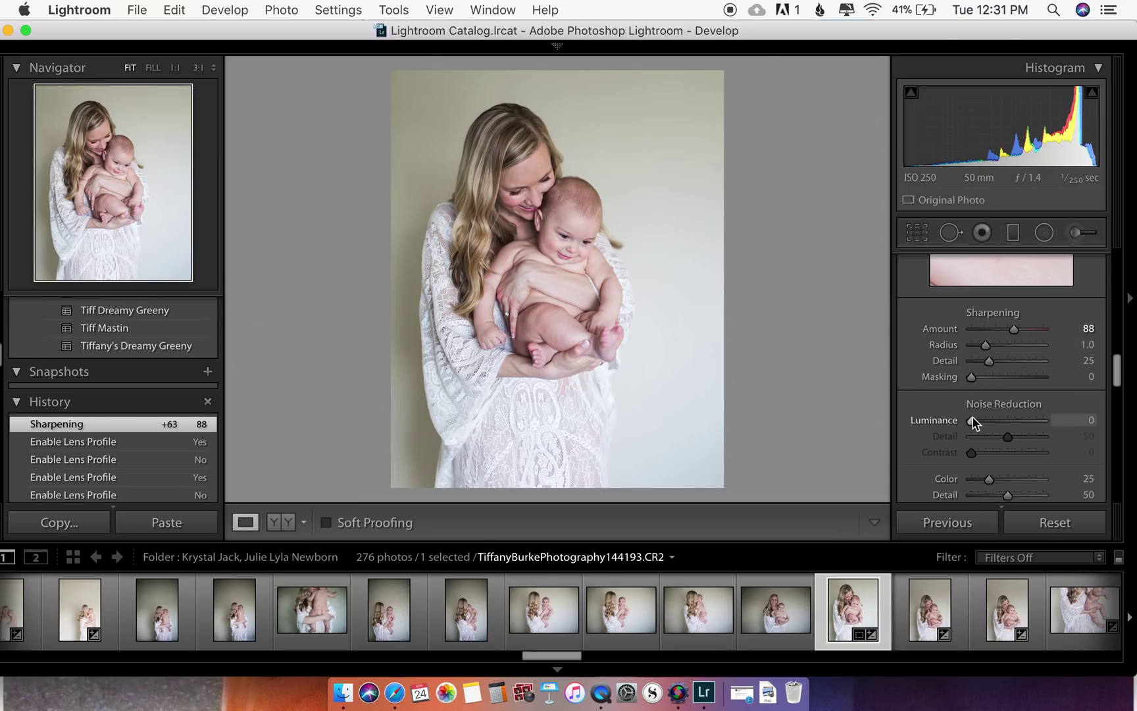
{"action": "left_click_drag", "start_coordinate": [971, 421], "coordinate": [1081, 425]}
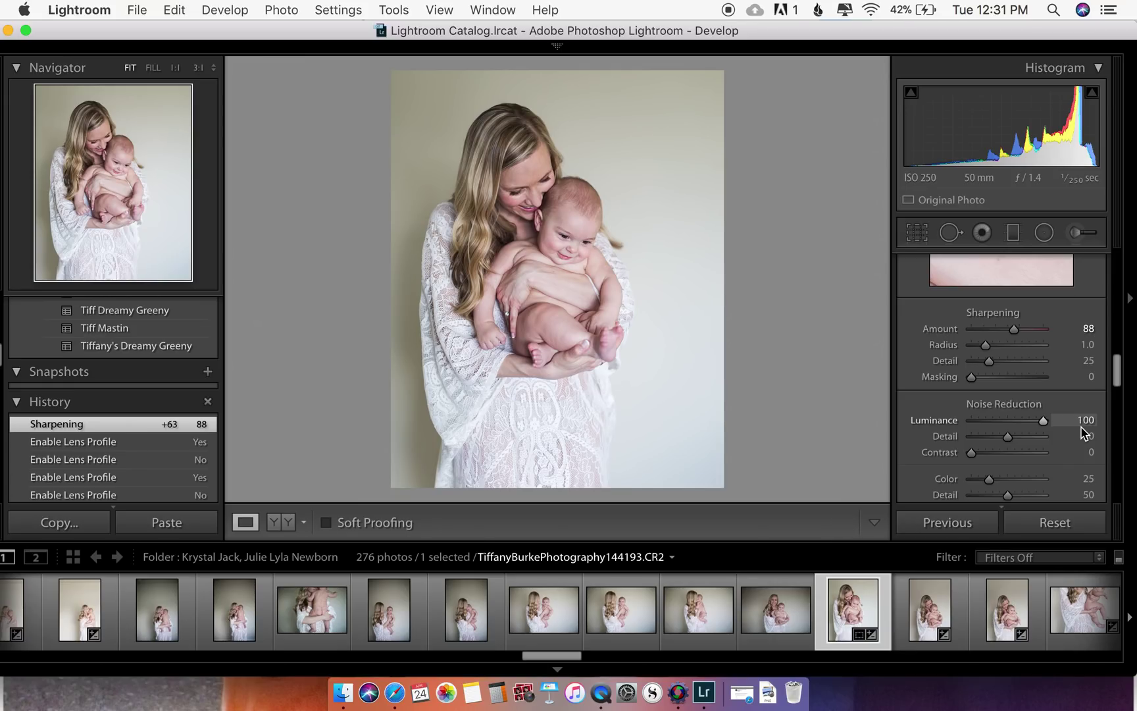
{"action": "left_click_drag", "start_coordinate": [1080, 426], "coordinate": [1081, 426]}
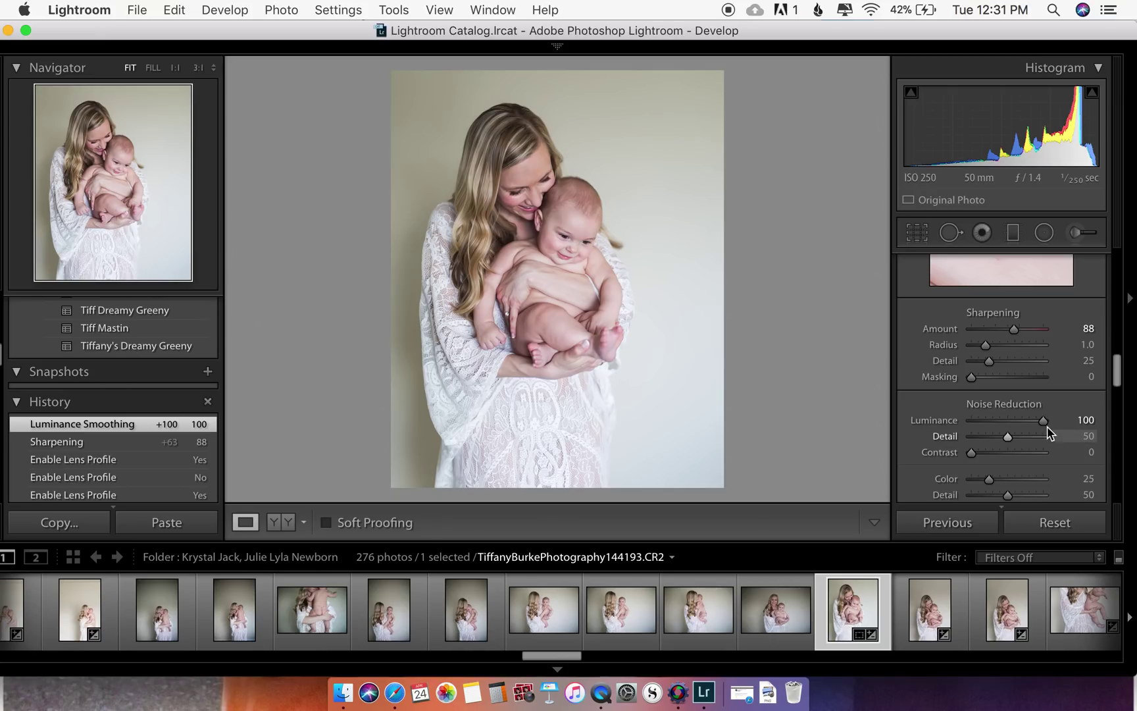
{"action": "left_click_drag", "start_coordinate": [1043, 421], "coordinate": [979, 426]}
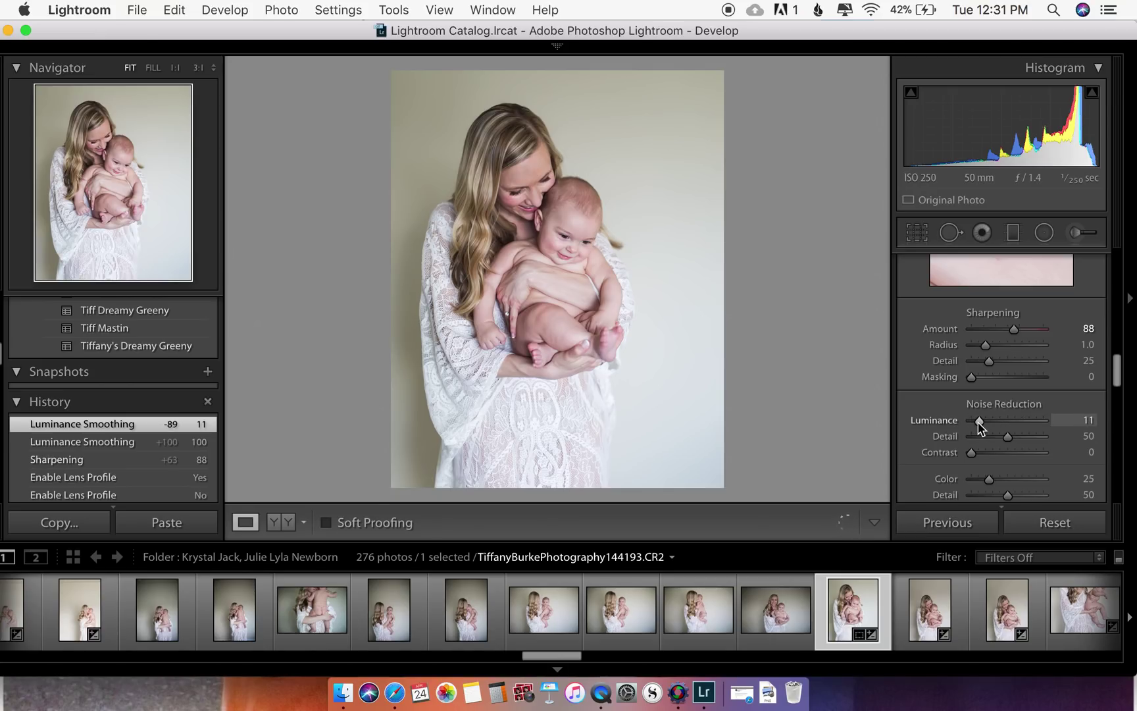
{"action": "left_click_drag", "start_coordinate": [1014, 329], "coordinate": [1020, 333]}
Expand the Basic panel and start a new graduated filter
{"action": "scroll", "coordinate": [1020, 333], "scroll_direction": "up", "scroll_amount": 3}
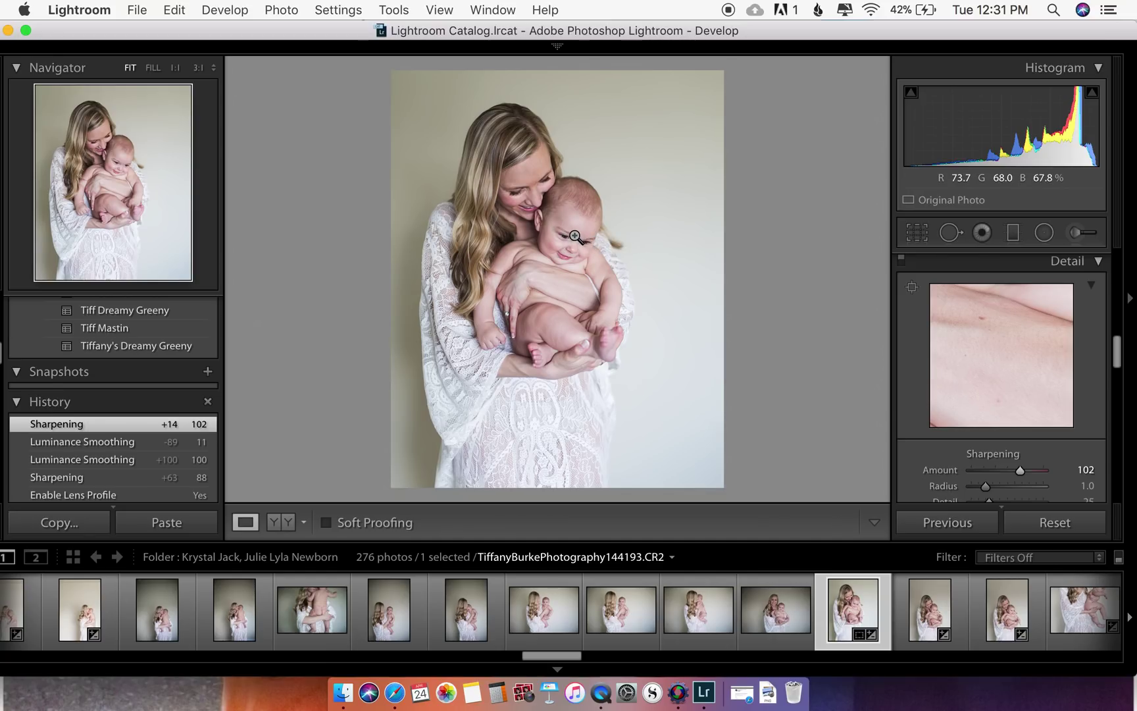
{"action": "left_click", "coordinate": [985, 271]}
{"action": "scroll", "coordinate": [985, 271], "scroll_direction": "down", "scroll_amount": 1}
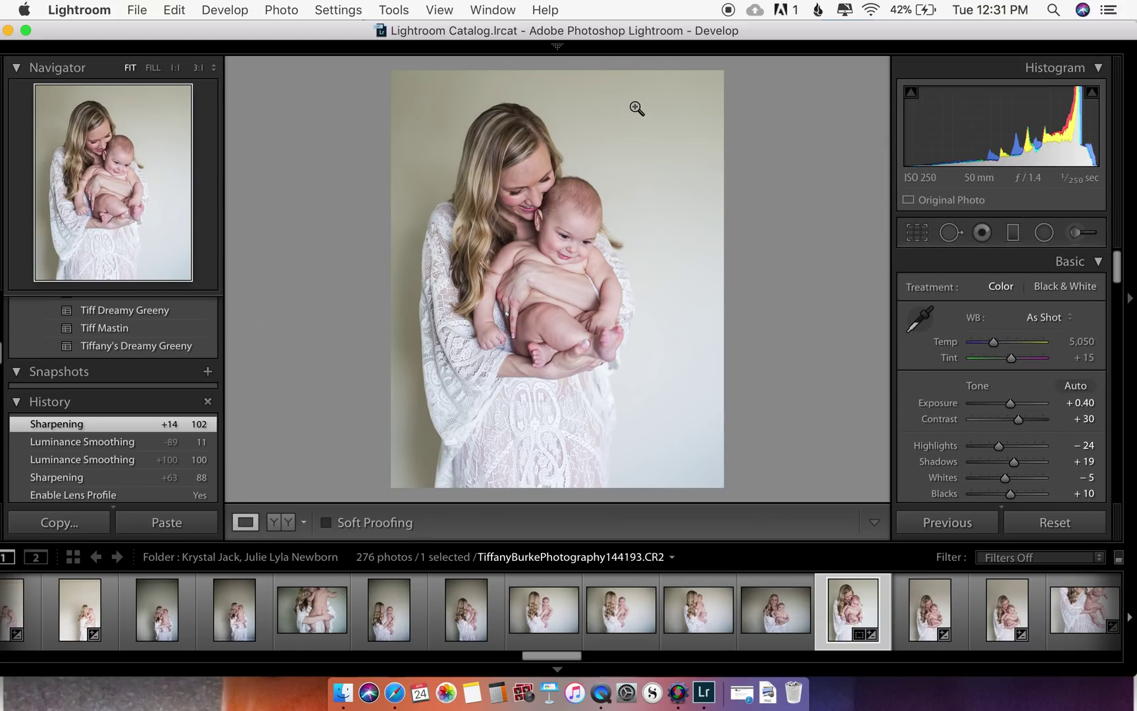
{"action": "left_click", "coordinate": [1013, 233]}
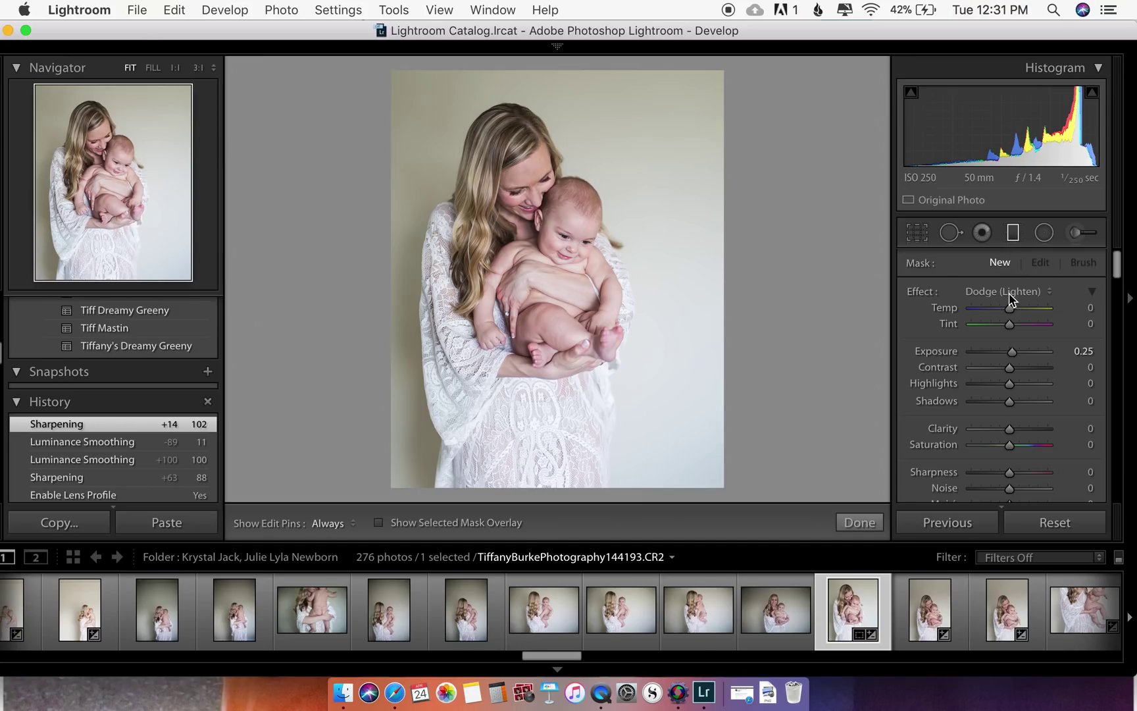
Draw a tilted Dodge graduated filter across the upper left at Exposure 0.53
{"action": "left_click_drag", "start_coordinate": [396, 137], "coordinate": [413, 140]}
{"action": "left_click_drag", "start_coordinate": [423, 144], "coordinate": [557, 191]}
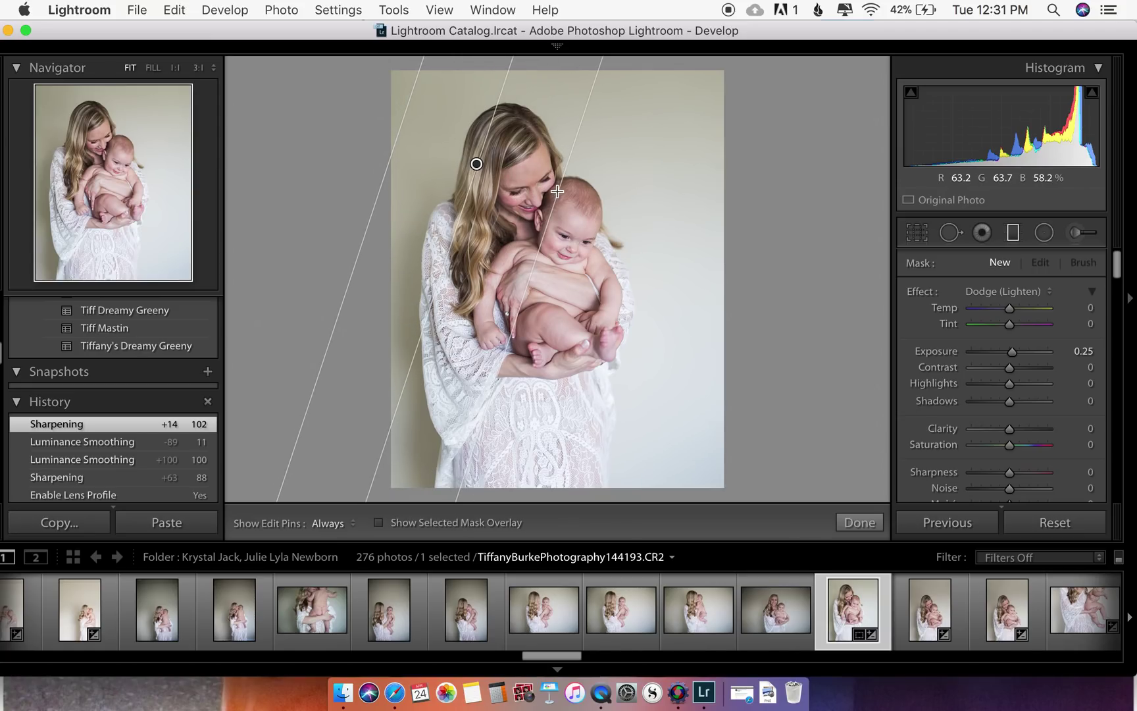
{"action": "left_click_drag", "start_coordinate": [1011, 347], "coordinate": [1016, 352]}
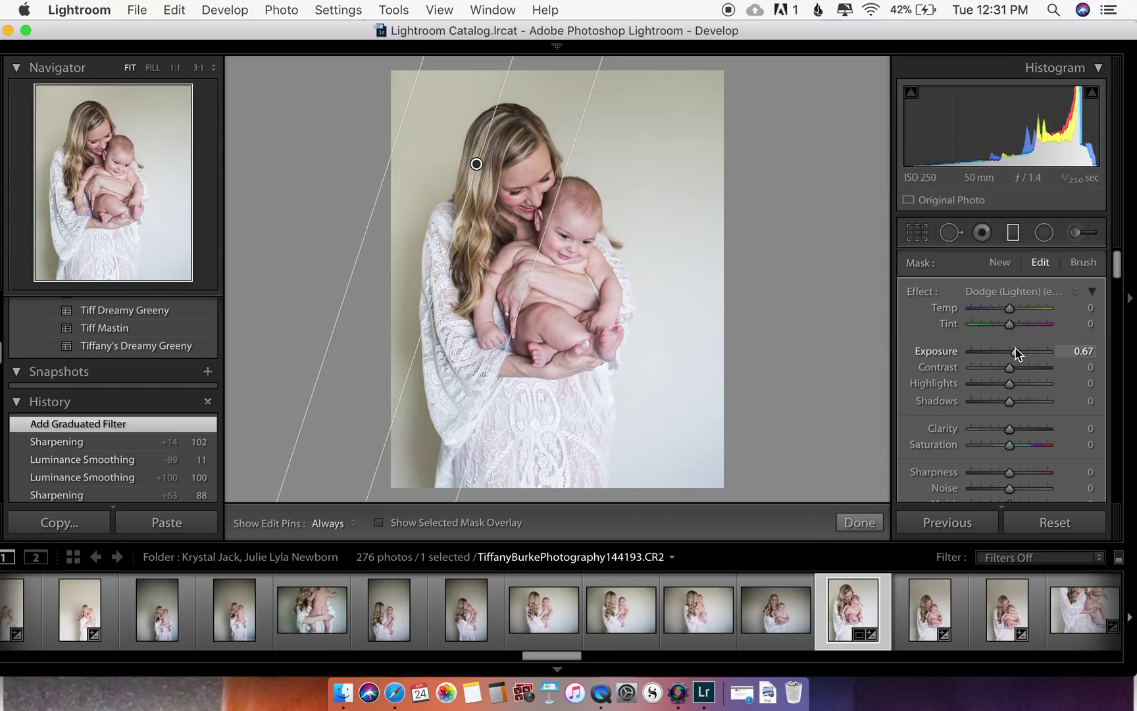
{"action": "left_click_drag", "start_coordinate": [1017, 354], "coordinate": [1092, 352]}
{"action": "double_click", "coordinate": [921, 345]}
{"action": "left_click_drag", "start_coordinate": [917, 337], "coordinate": [875, 329]}
{"action": "left_click_drag", "start_coordinate": [971, 351], "coordinate": [1016, 352]}
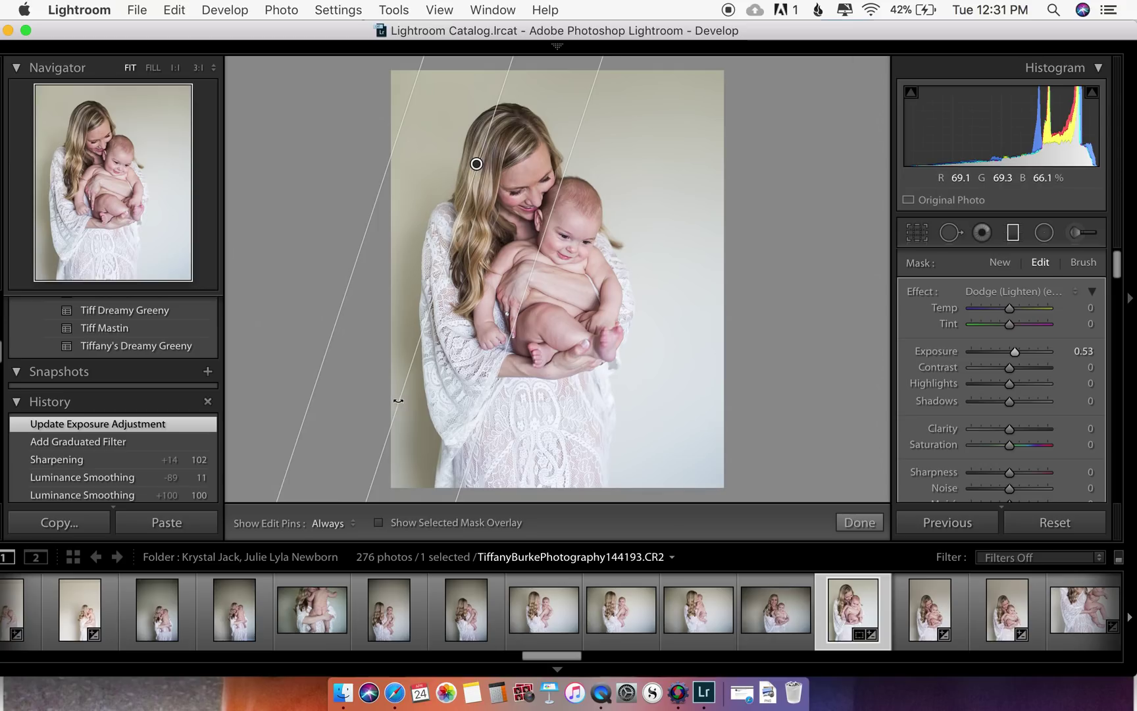
{"action": "left_click_drag", "start_coordinate": [394, 414], "coordinate": [413, 423]}
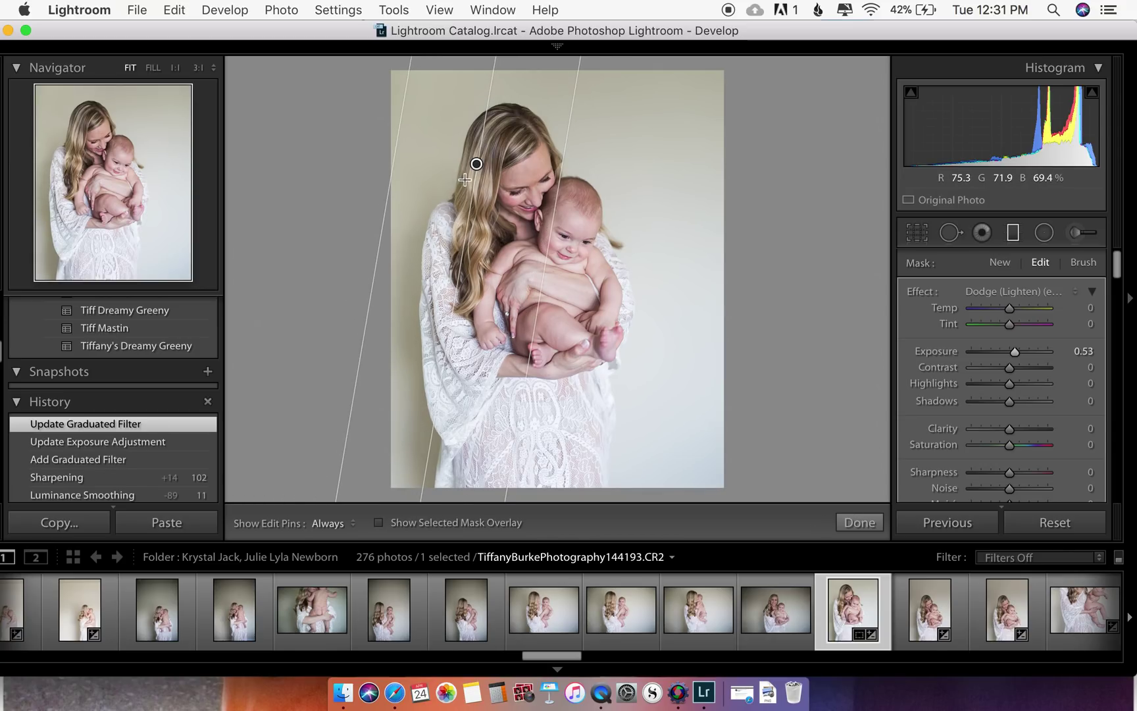
{"action": "mouse_move", "coordinate": [479, 176]}
{"action": "left_mouse_down"}
{"action": "mouse_move", "coordinate": [495, 197]}
{"action": "mouse_move", "coordinate": [488, 191]}
{"action": "left_mouse_up"}
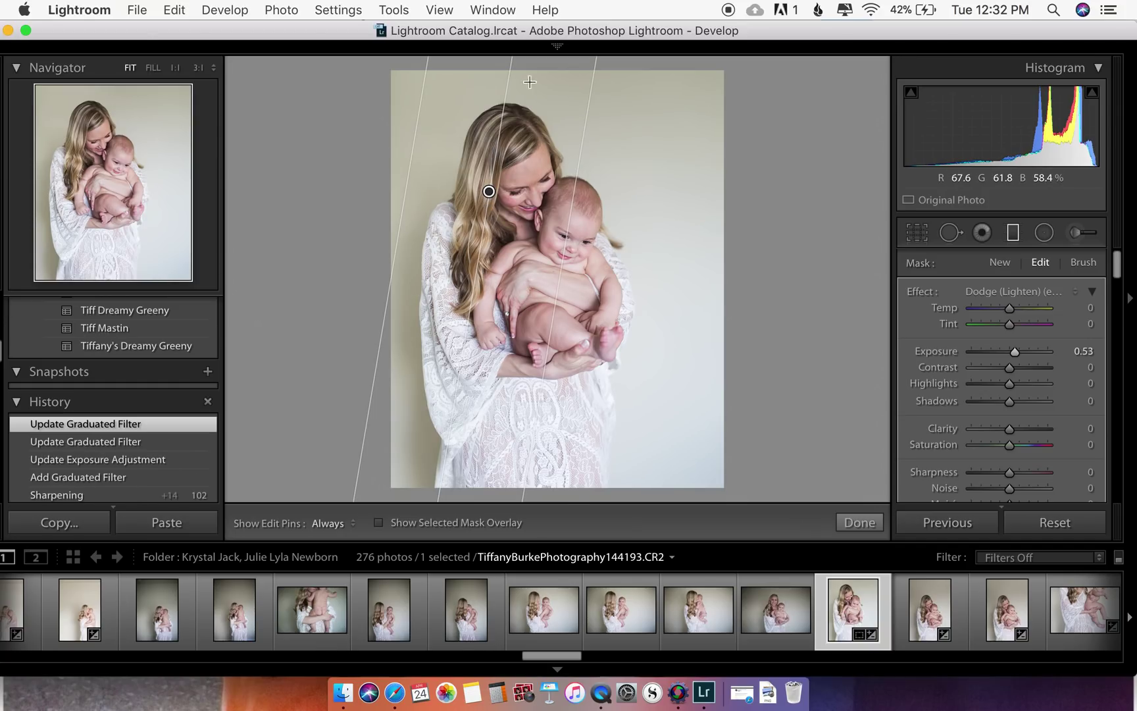
{"action": "left_click", "coordinate": [1013, 234]}
{"action": "left_click", "coordinate": [1014, 234]}
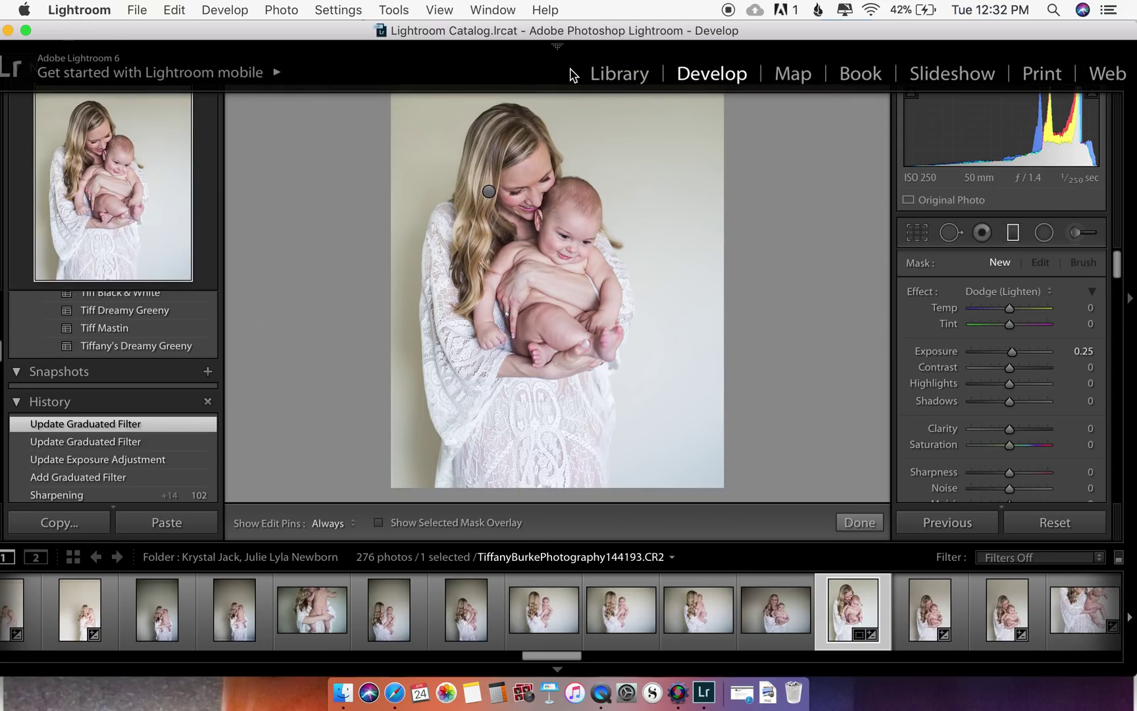
Add a second graduated filter from the top at Exposure 0.60 and Temp 2
{"action": "left_click_drag", "start_coordinate": [576, 74], "coordinate": [560, 210]}
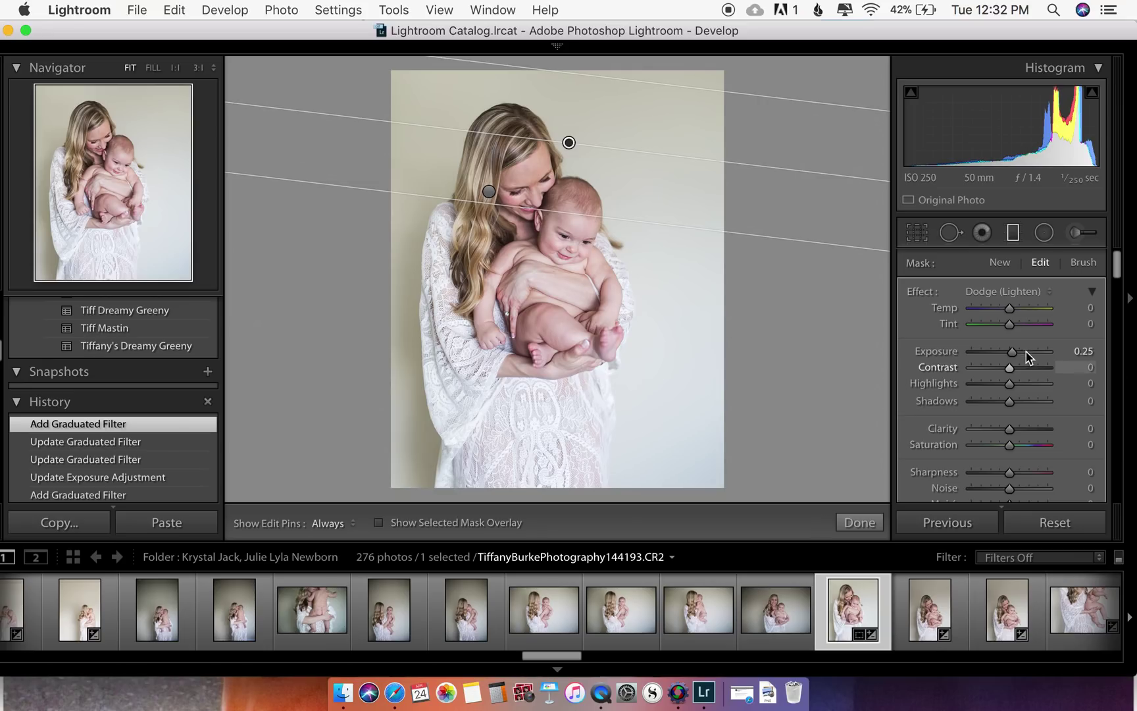
{"action": "left_click_drag", "start_coordinate": [1012, 352], "coordinate": [1014, 356]}
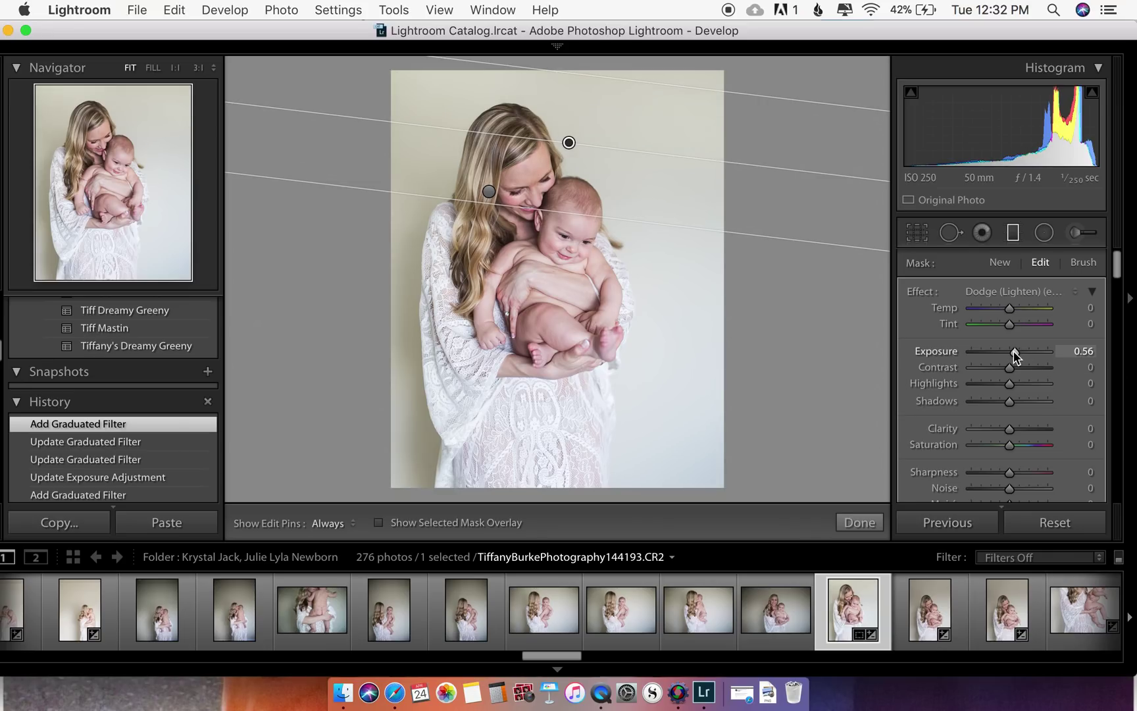
{"action": "left_click_drag", "start_coordinate": [1013, 355], "coordinate": [1014, 355]}
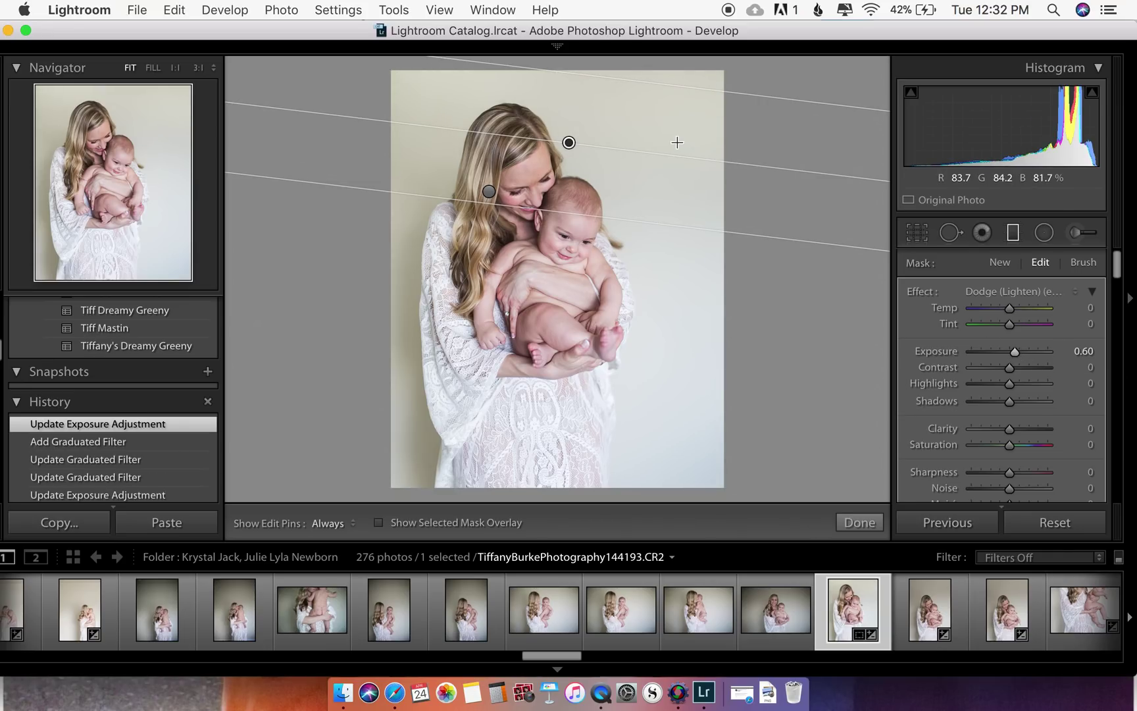
{"action": "left_click_drag", "start_coordinate": [1009, 308], "coordinate": [929, 305]}
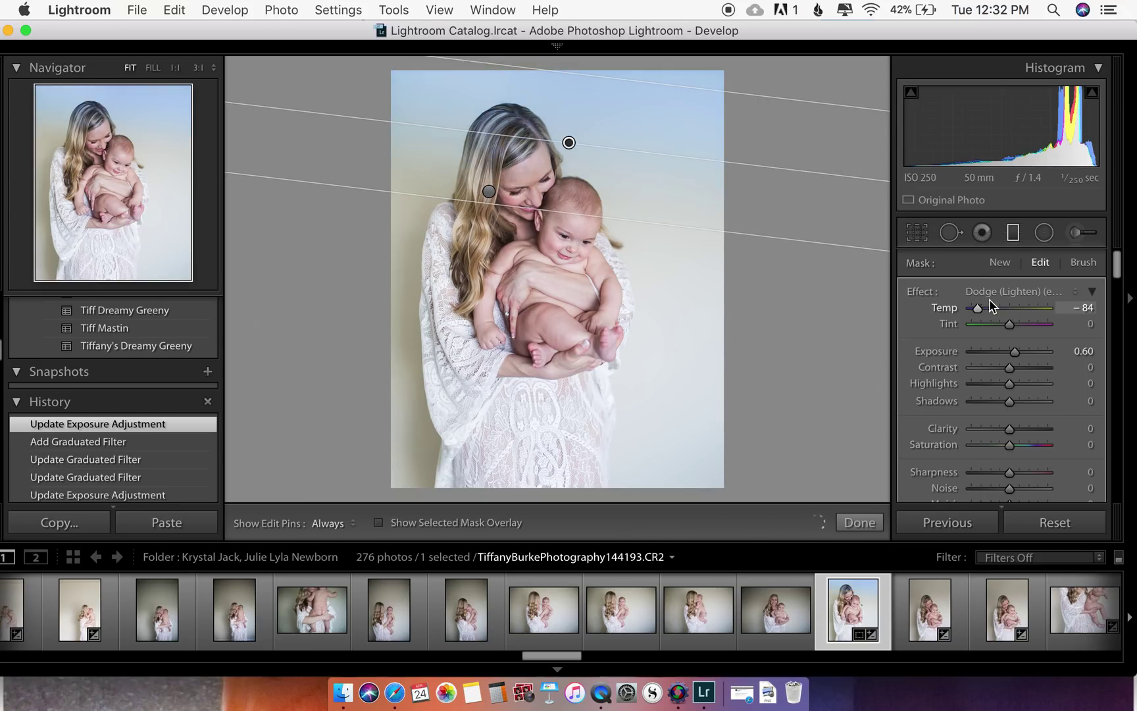
{"action": "left_click_drag", "start_coordinate": [991, 304], "coordinate": [1012, 306]}
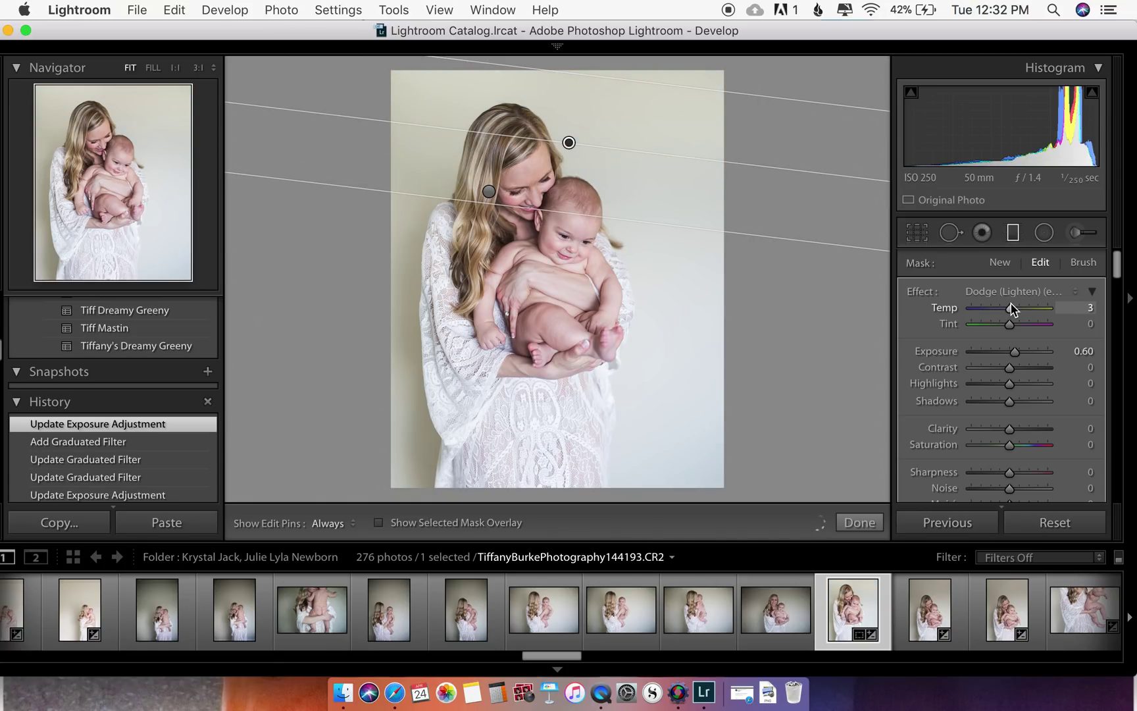
{"action": "left_click_drag", "start_coordinate": [1011, 310], "coordinate": [1012, 322]}
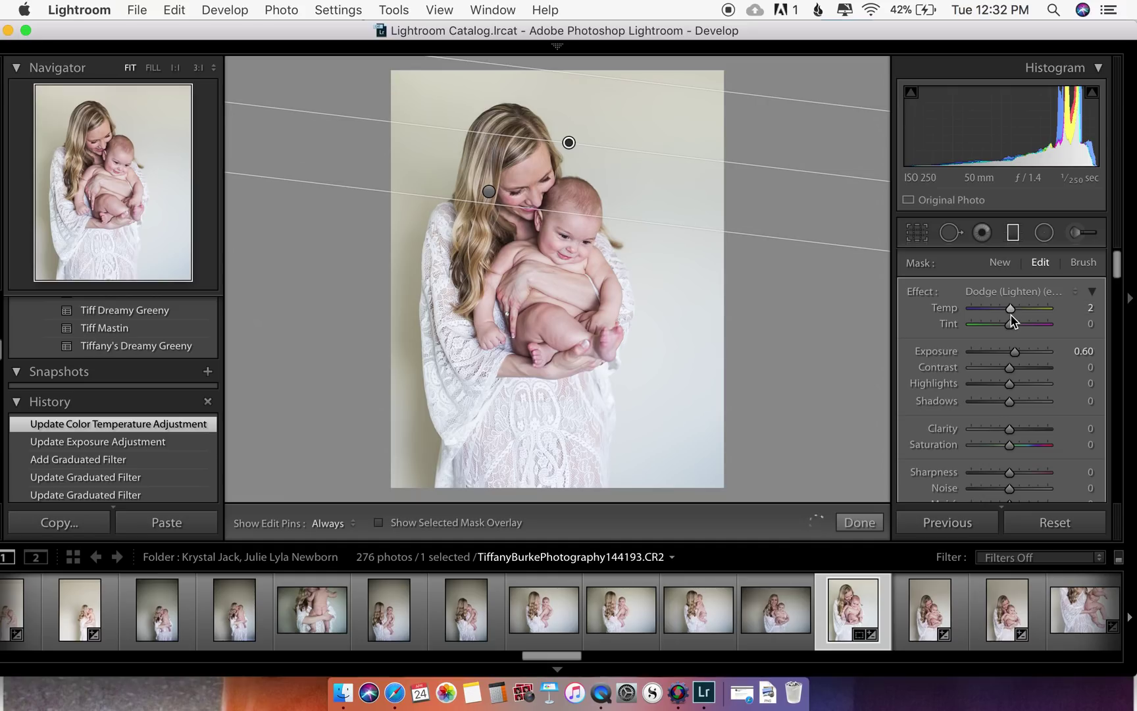
{"action": "left_click", "coordinate": [1012, 233]}
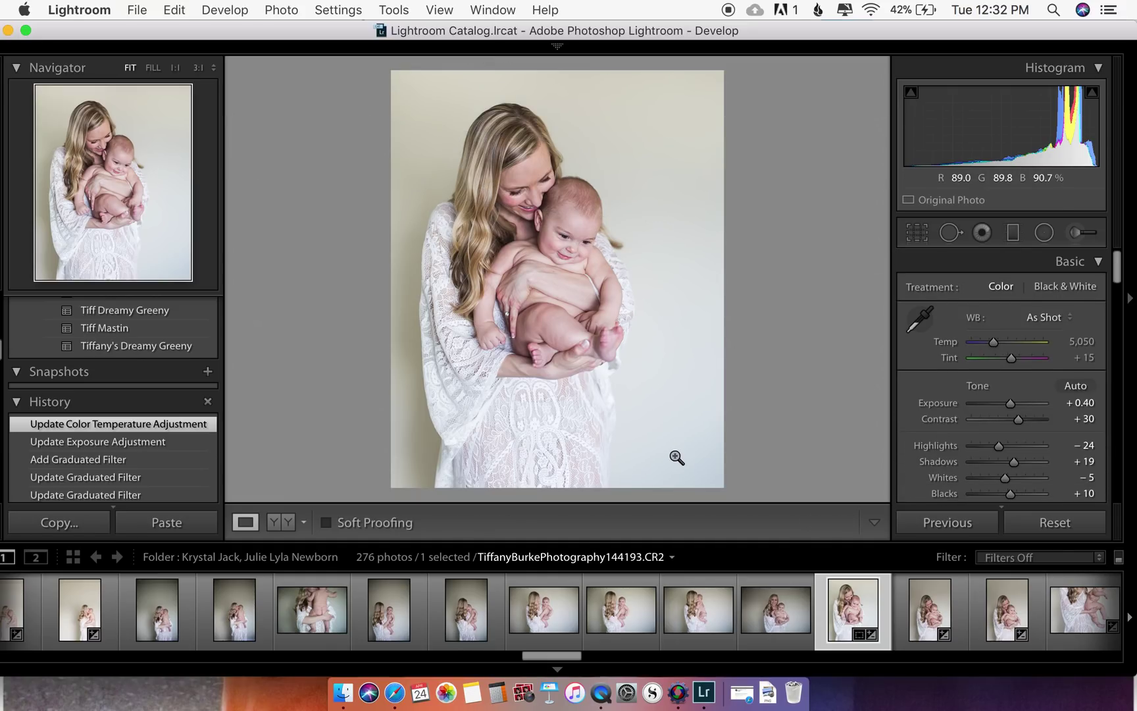
{"action": "left_click", "coordinate": [1012, 233]}
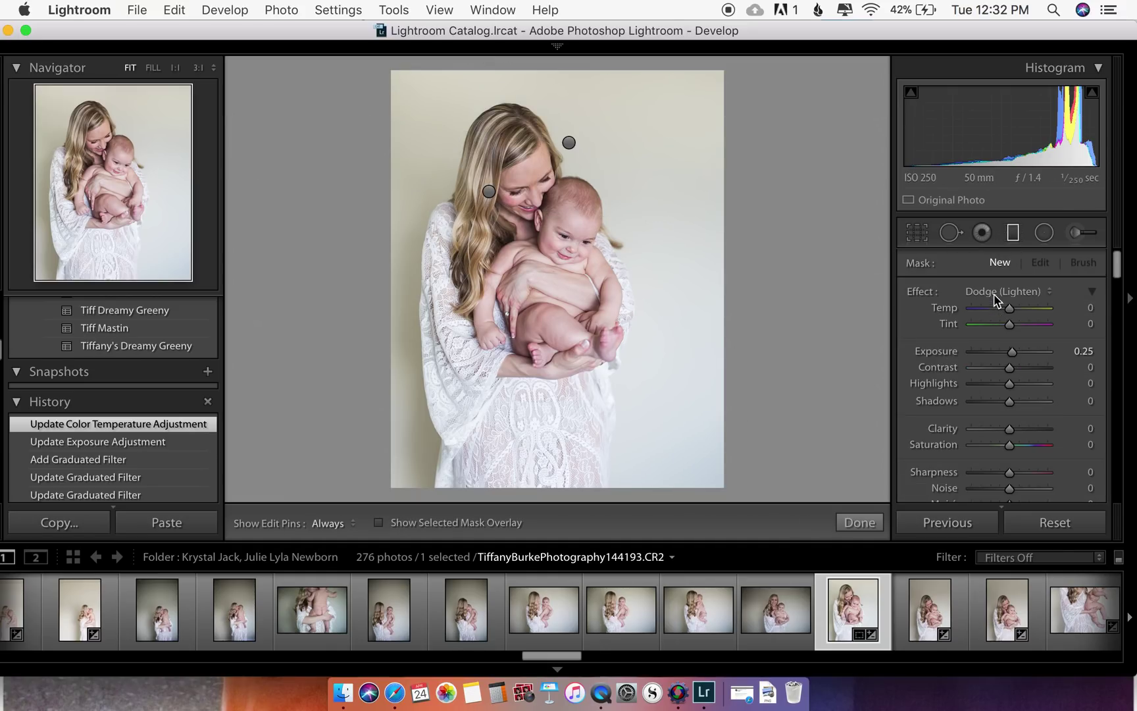
{"action": "left_click", "coordinate": [988, 292]}
Add a widened Burn (Darken) graduated filter on the right at Exposure −0.30, Temp 34
{"action": "left_click", "coordinate": [987, 277]}
{"action": "mouse_move", "coordinate": [718, 472]}
{"action": "left_mouse_down"}
{"action": "mouse_move", "coordinate": [487, 352]}
{"action": "mouse_move", "coordinate": [457, 361]}
{"action": "left_mouse_up"}
{"action": "left_click_drag", "start_coordinate": [1008, 308], "coordinate": [1024, 314]}
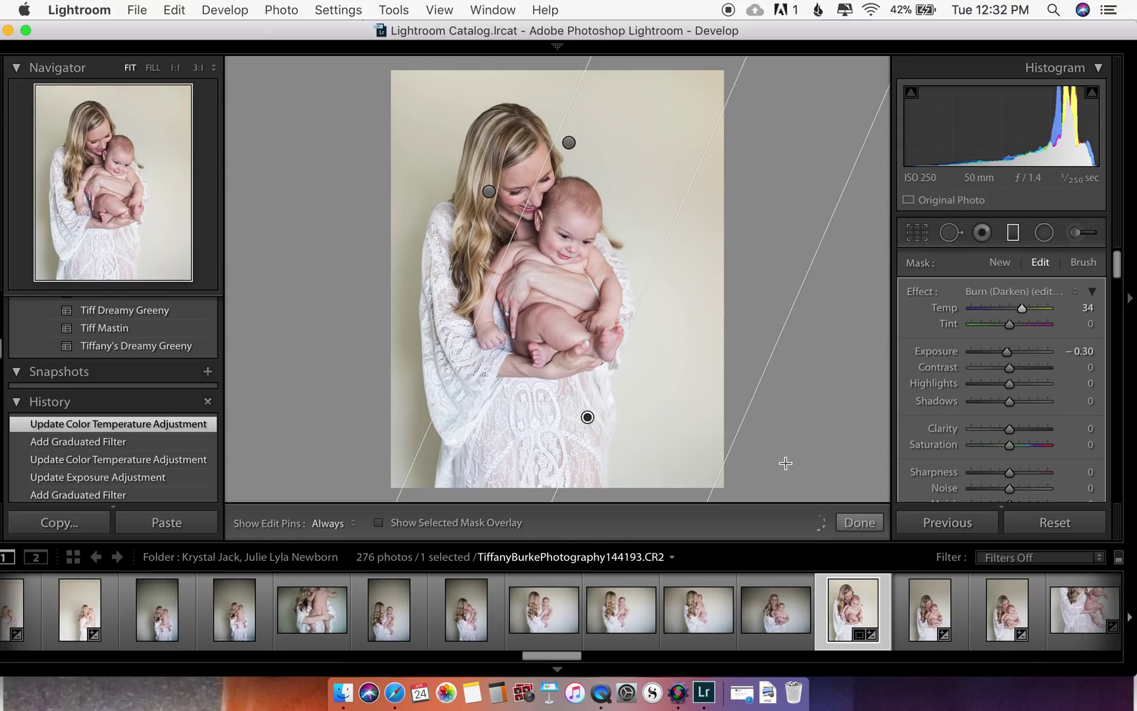
{"action": "left_click_drag", "start_coordinate": [741, 434], "coordinate": [752, 438]}
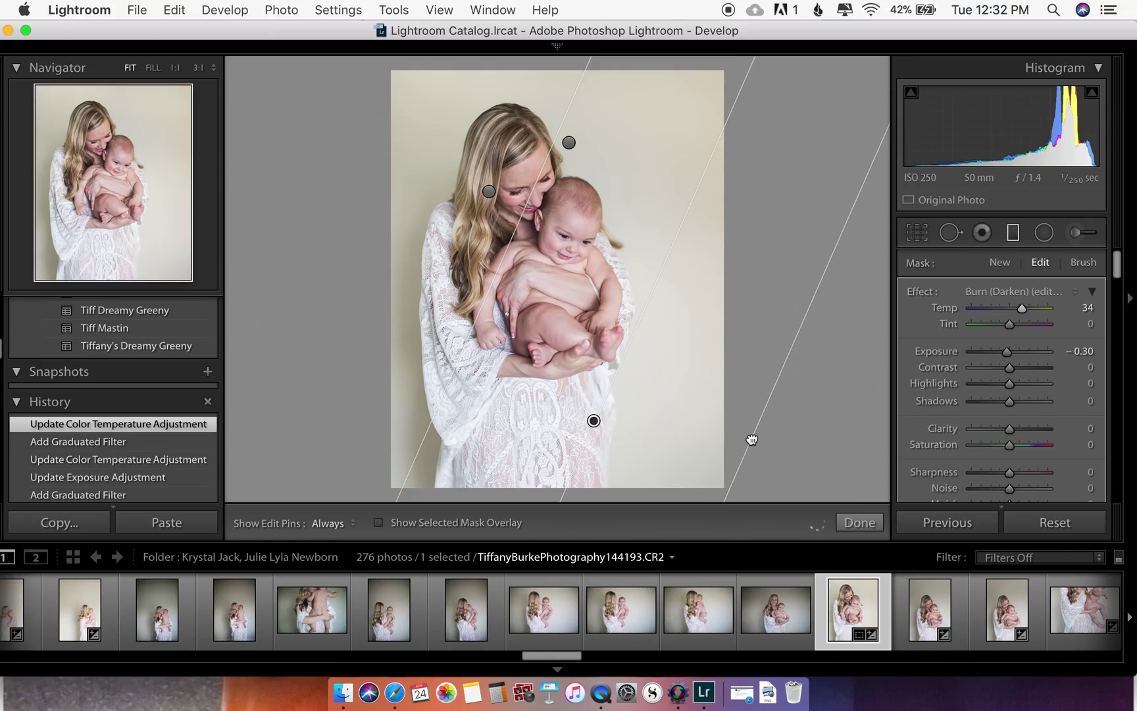
{"action": "left_click", "coordinate": [1015, 233]}
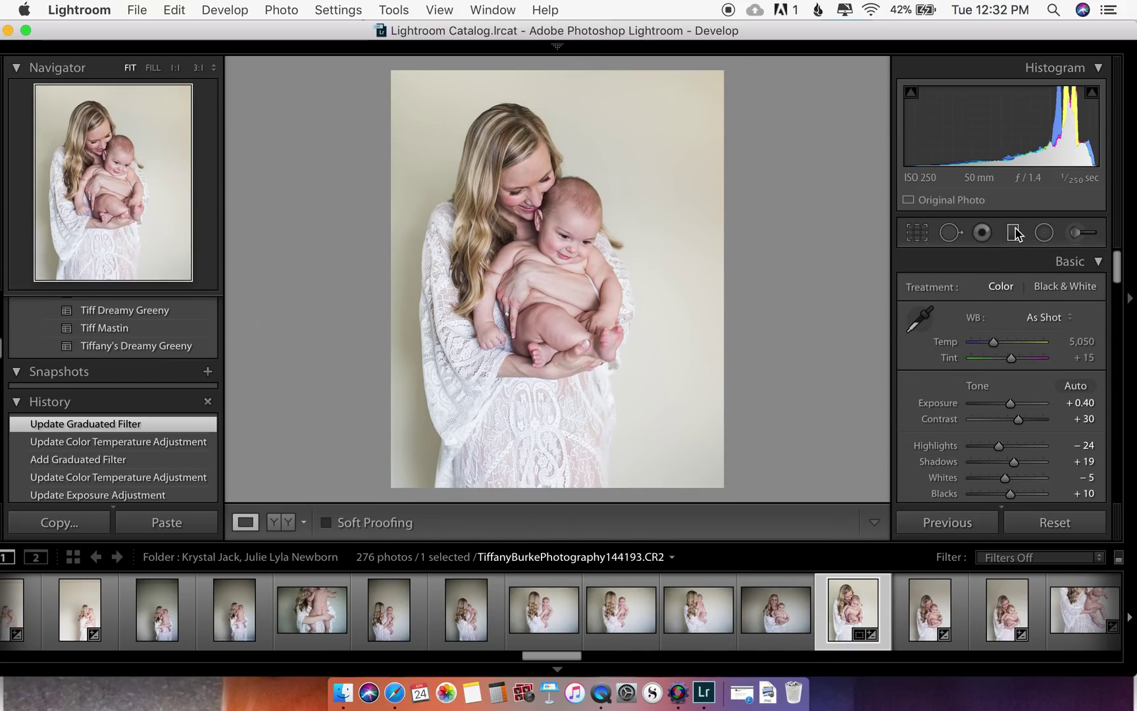
Paint a Dodge (Lighten) brush stroke at Exposure 0.25 beside the left edge of the mother's hair
{"action": "left_click", "coordinate": [1079, 232]}
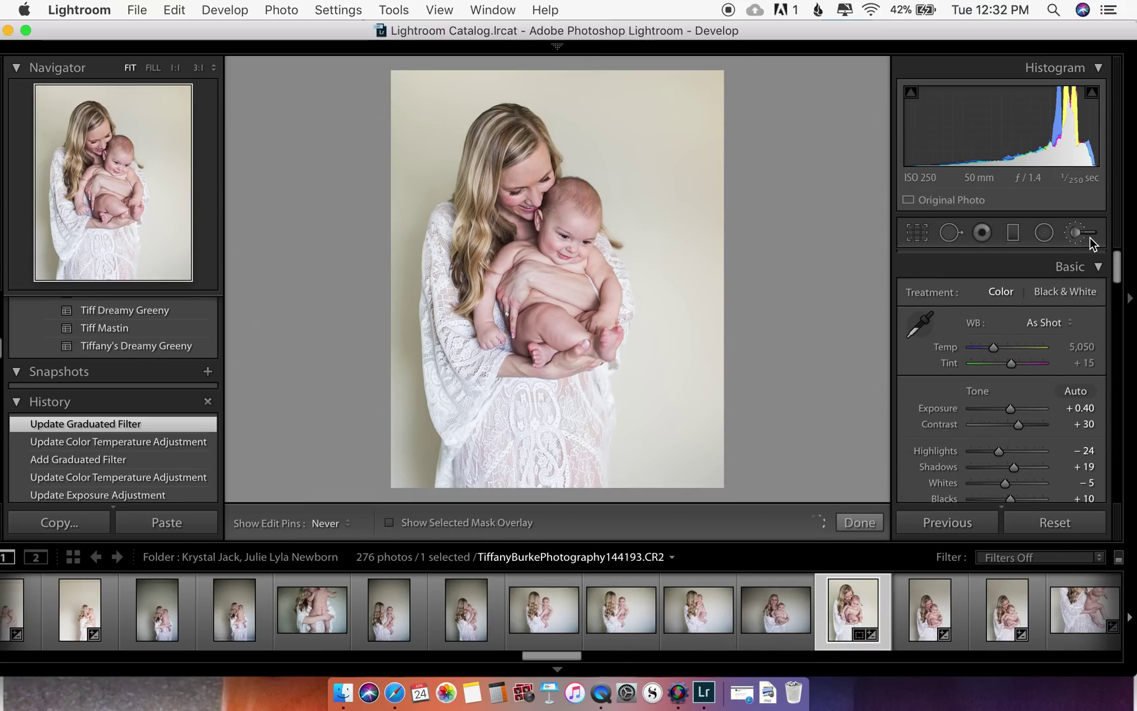
{"action": "left_click", "coordinate": [1001, 290]}
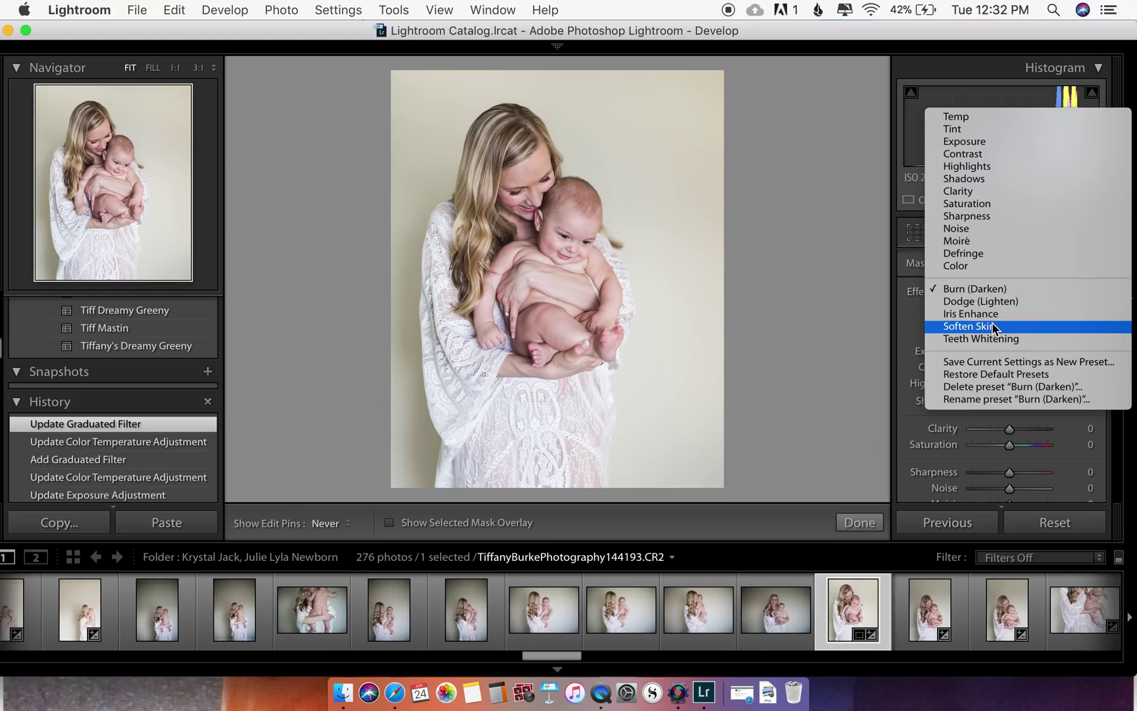
{"action": "left_click", "coordinate": [517, 243]}
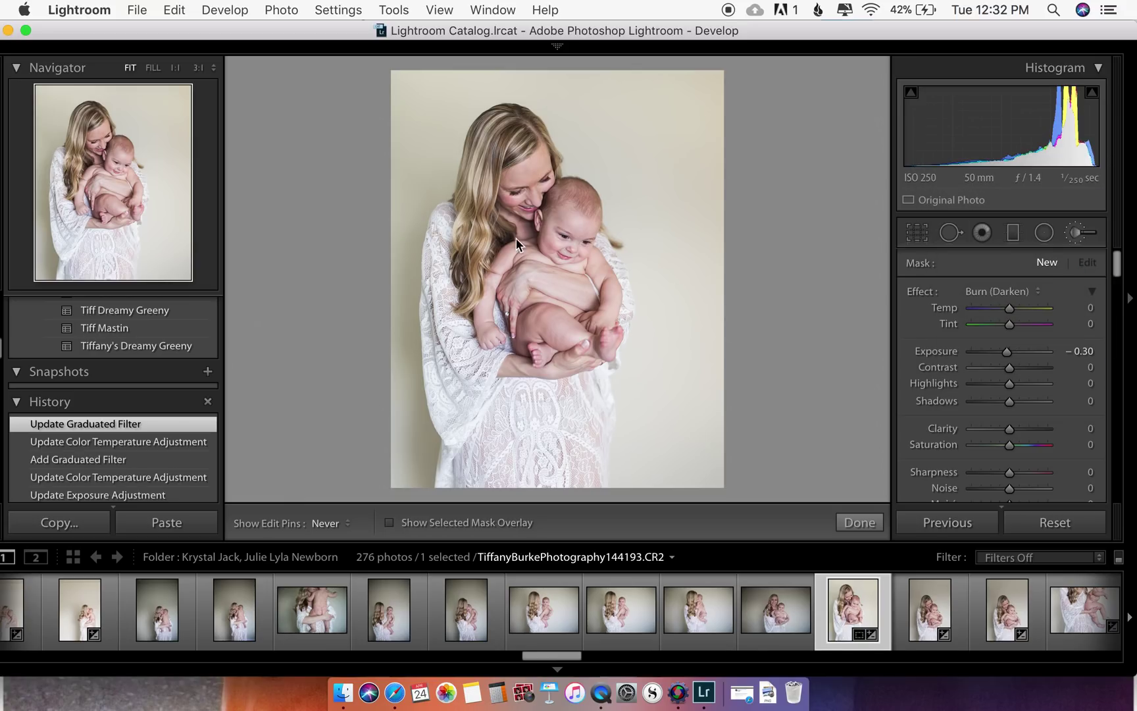
{"action": "left_click", "coordinate": [978, 290]}
{"action": "left_click", "coordinate": [980, 264]}
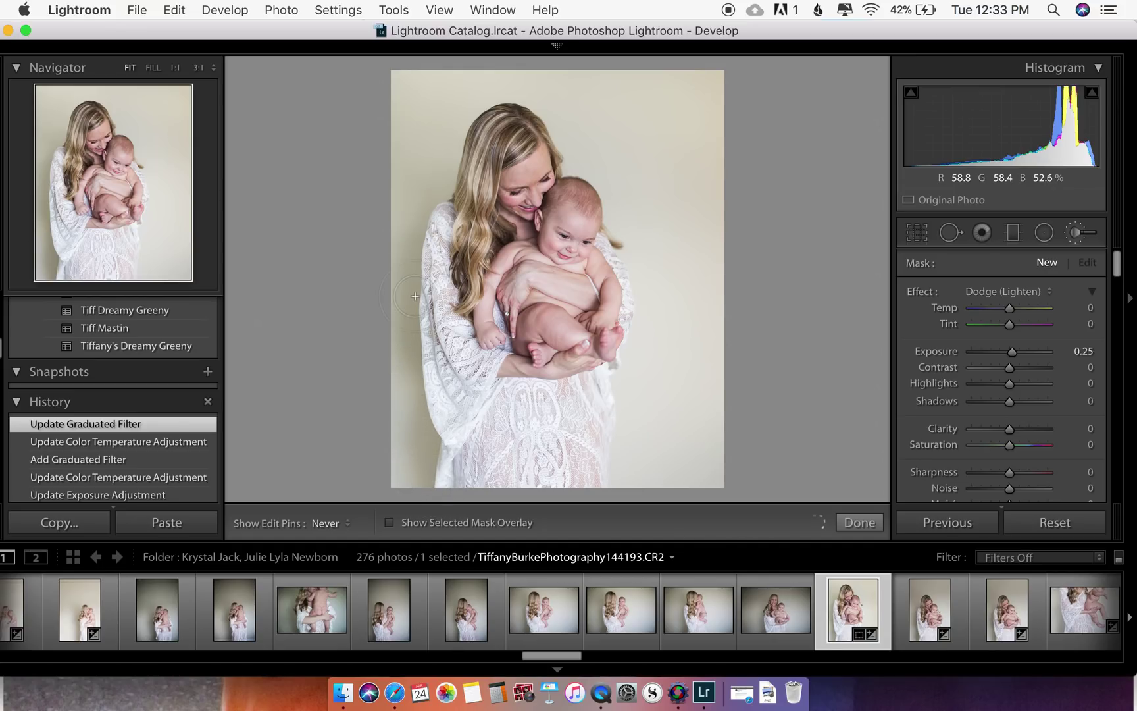
{"action": "left_click", "coordinate": [426, 226]}
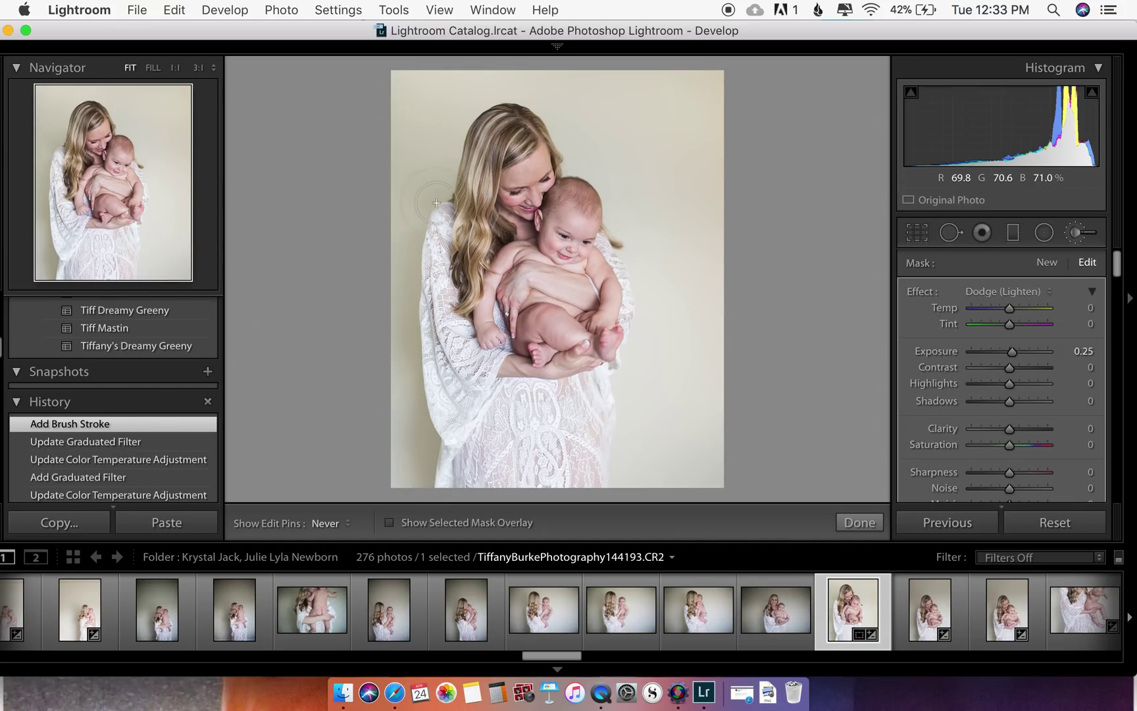
{"action": "left_click", "coordinate": [1077, 236]}
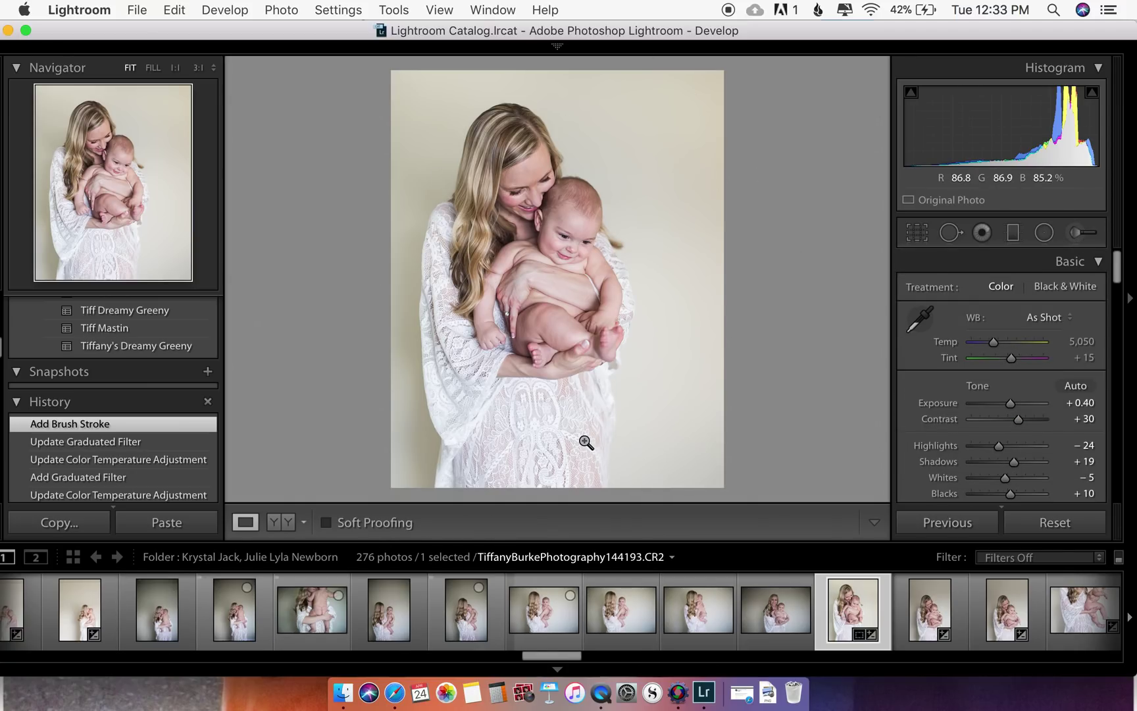
Zoom to 1:1 and paint a Soften Skin stroke on the mother's cheek near the baby's ear
{"action": "left_click", "coordinate": [521, 159]}
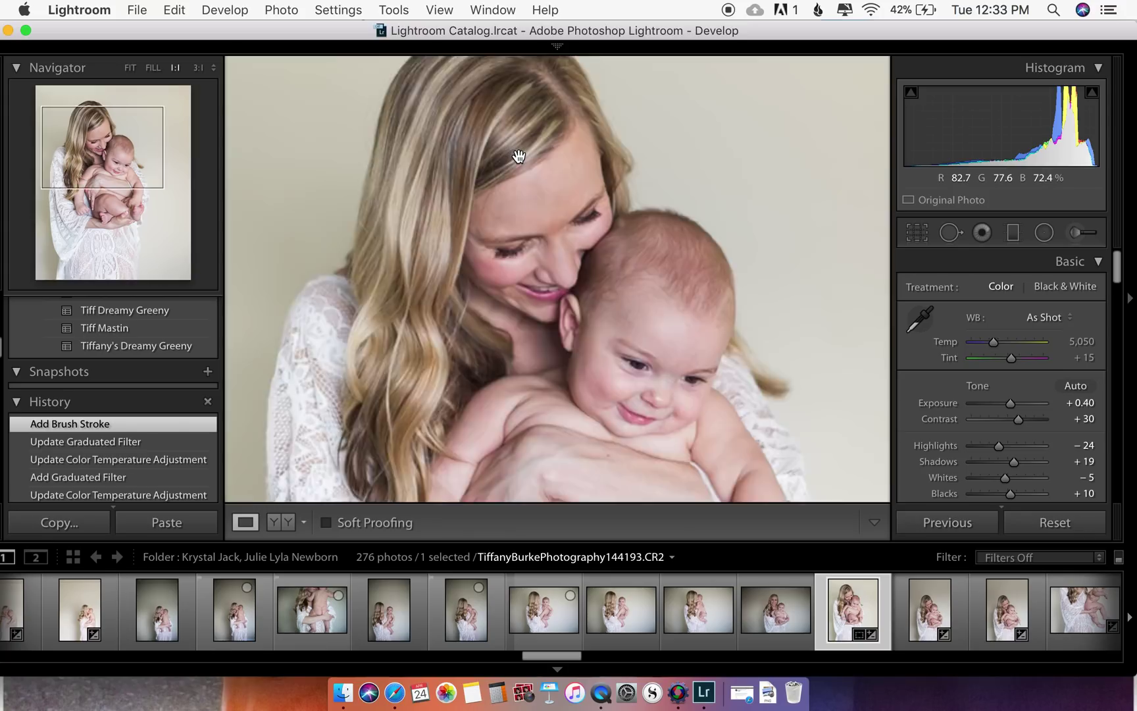
{"action": "left_click", "coordinate": [1078, 233]}
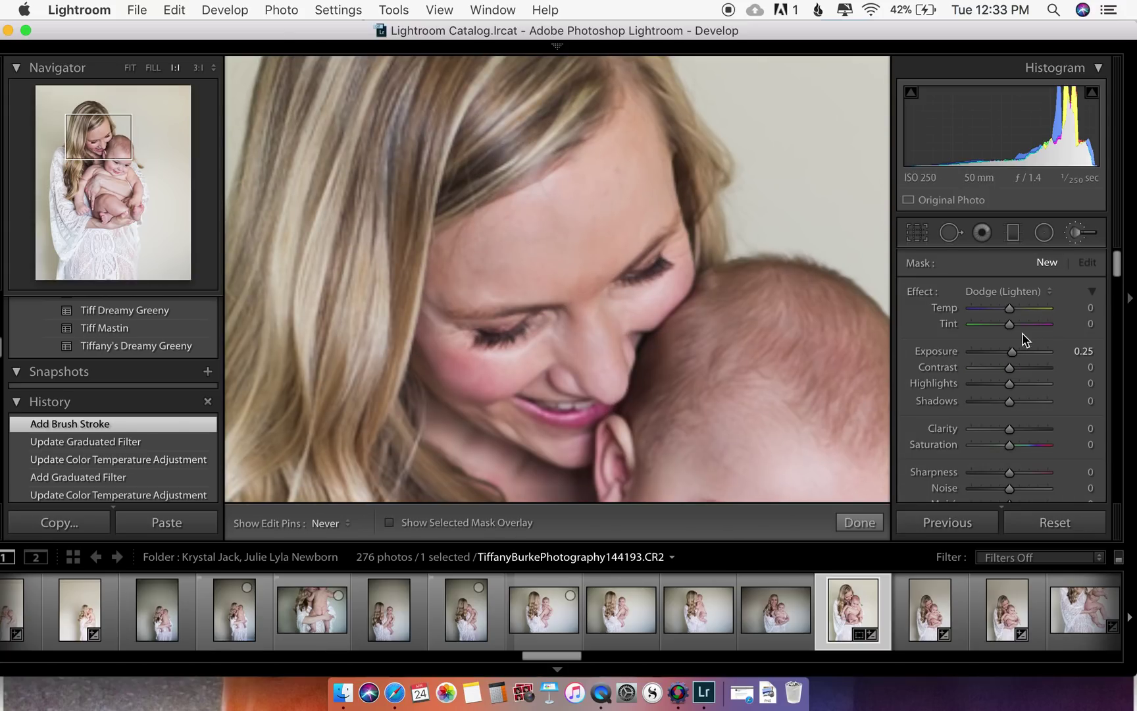
{"action": "left_click", "coordinate": [1015, 296]}
{"action": "left_click", "coordinate": [1007, 314]}
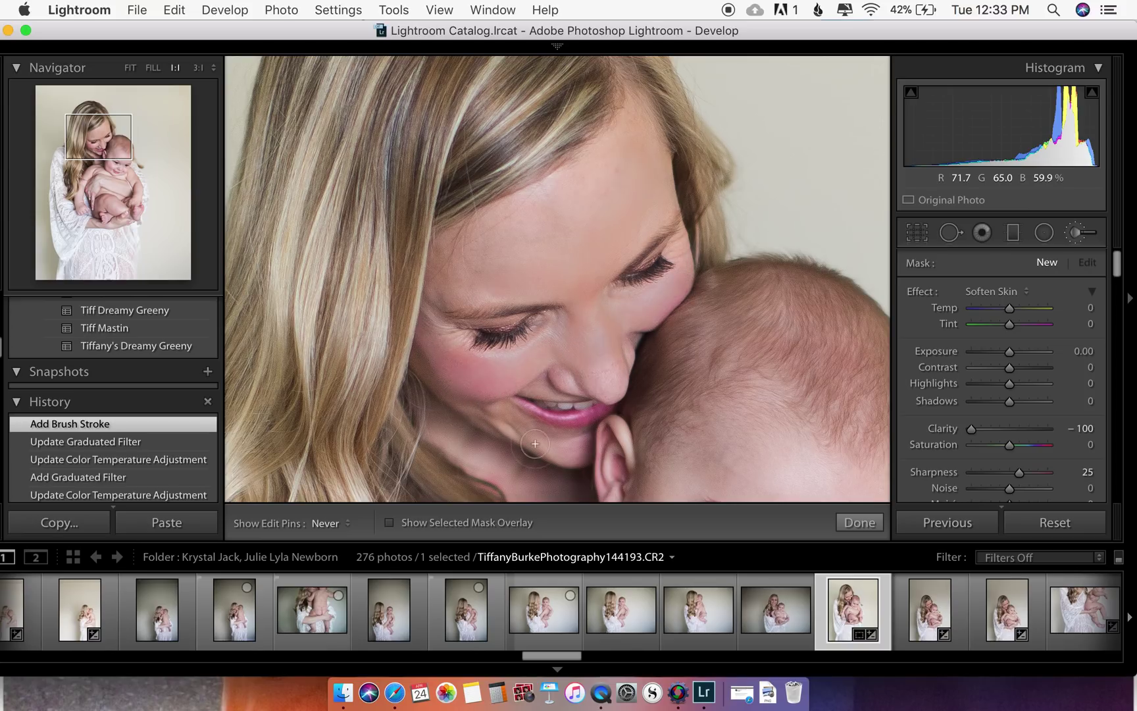
{"action": "left_click", "coordinate": [589, 463]}
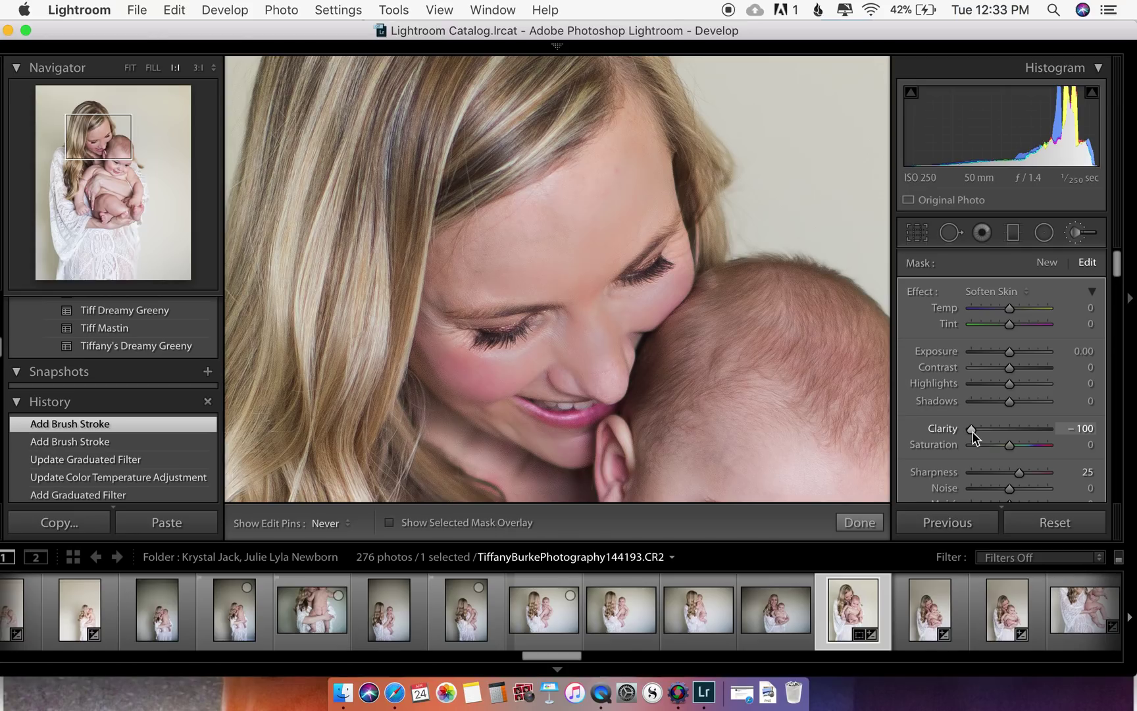
Set the Soften Skin stroke's Clarity to -25
{"action": "left_click_drag", "start_coordinate": [972, 431], "coordinate": [1115, 447]}
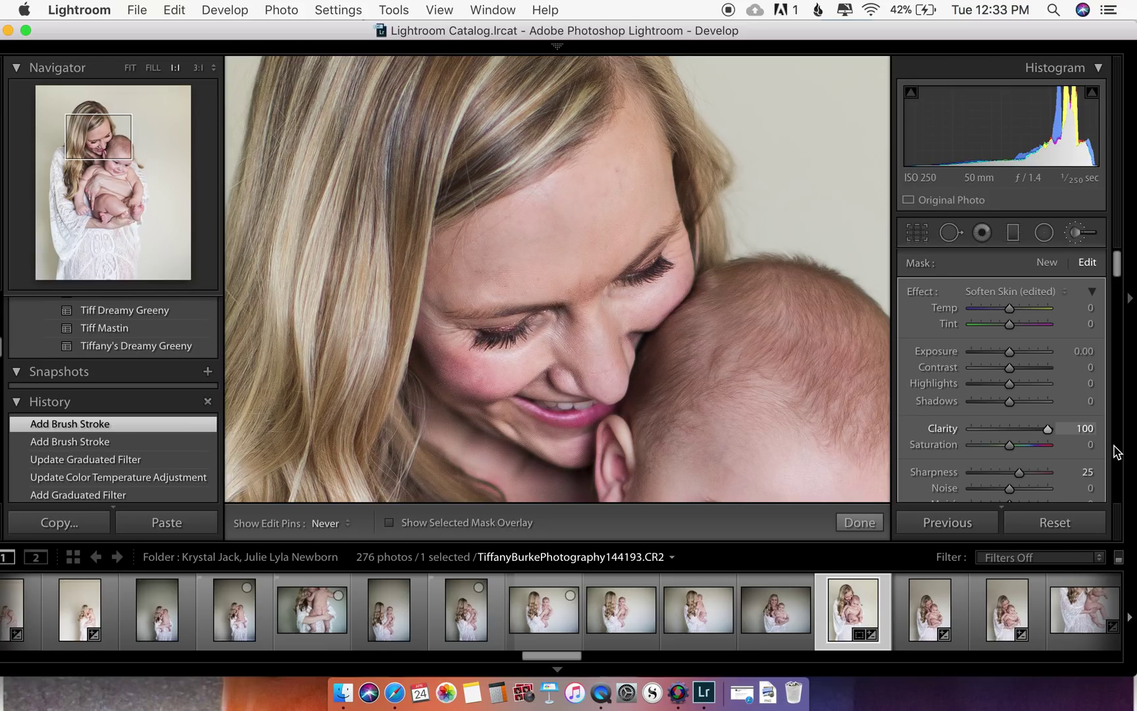
{"action": "left_click_drag", "start_coordinate": [924, 435], "coordinate": [1003, 438]}
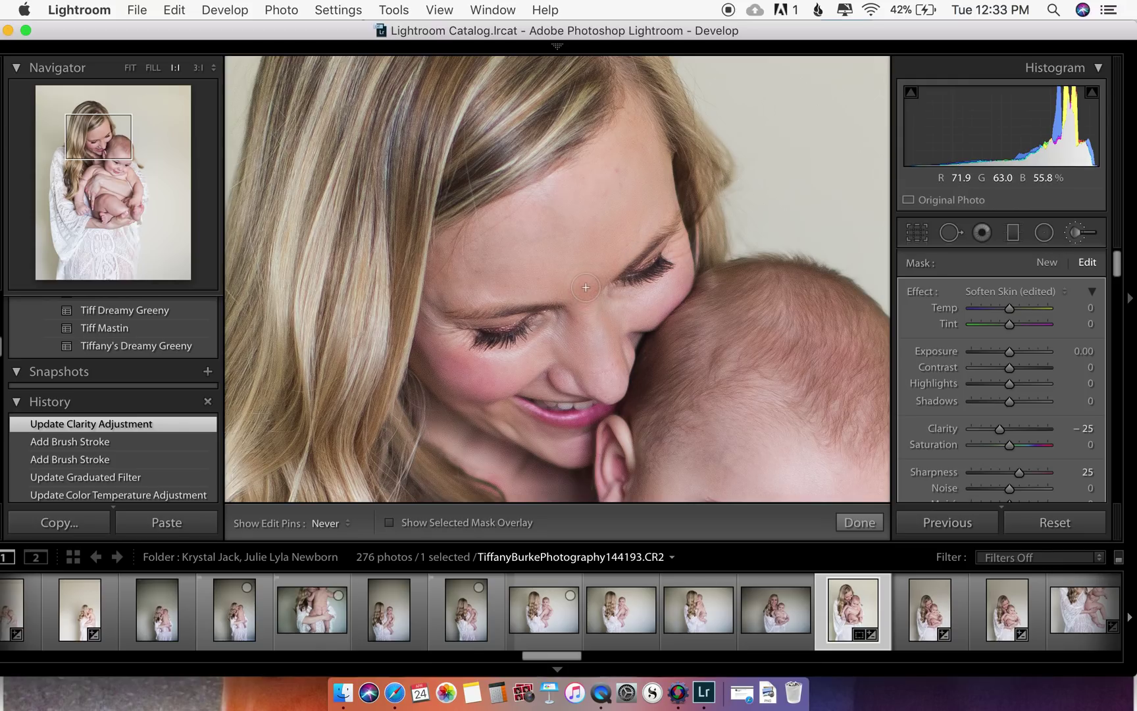
{"action": "left_click", "coordinate": [950, 233]}
{"action": "scroll", "coordinate": [588, 279], "scroll_direction": "down", "scroll_amount": 5}
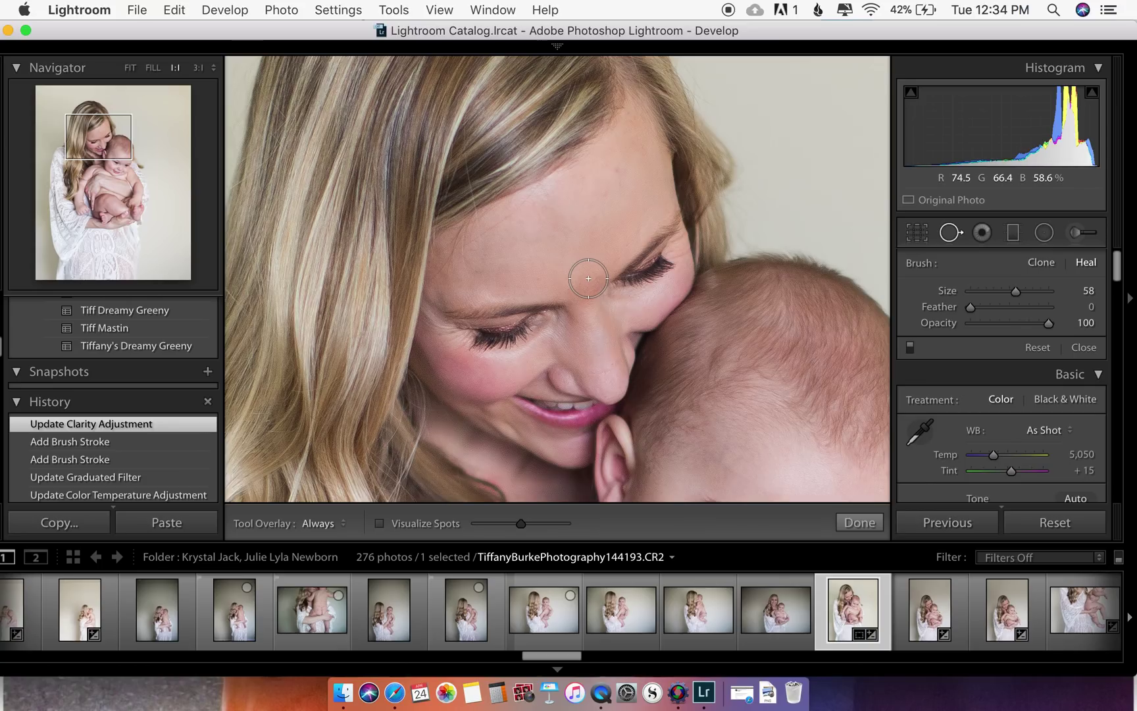
Heal the forehead blemish above the eye with a size-53 spot sampled from higher skin
{"action": "scroll", "coordinate": [589, 279], "scroll_direction": "down", "scroll_amount": 2}
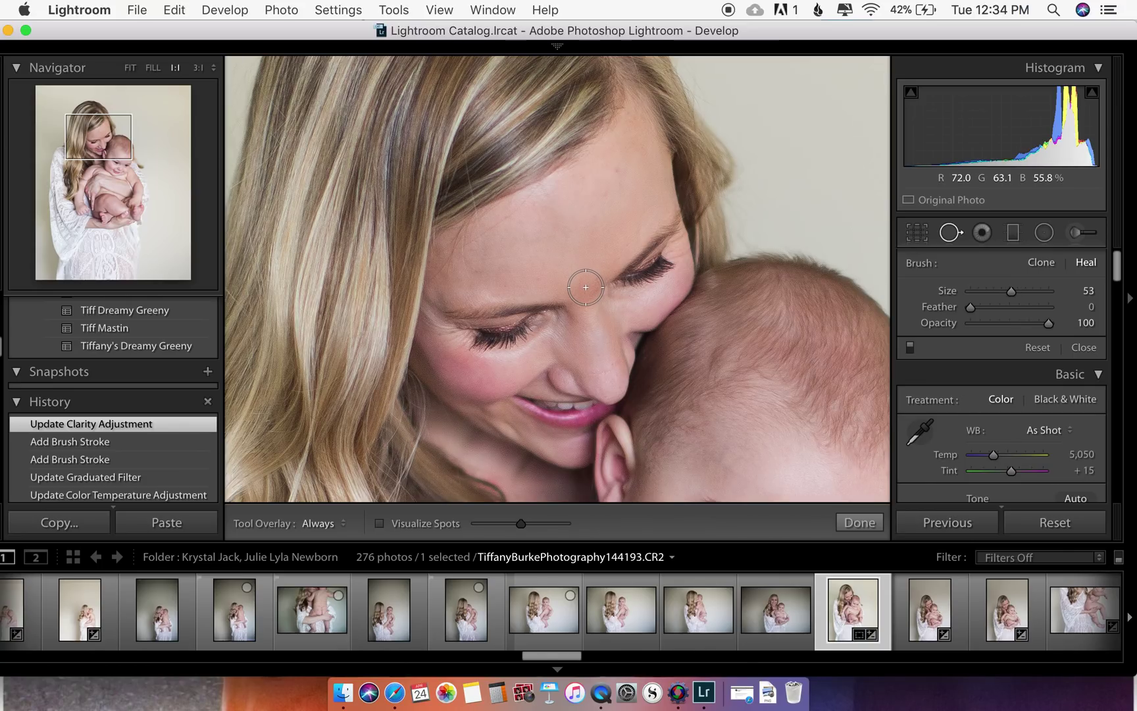
{"action": "left_click", "coordinate": [585, 286]}
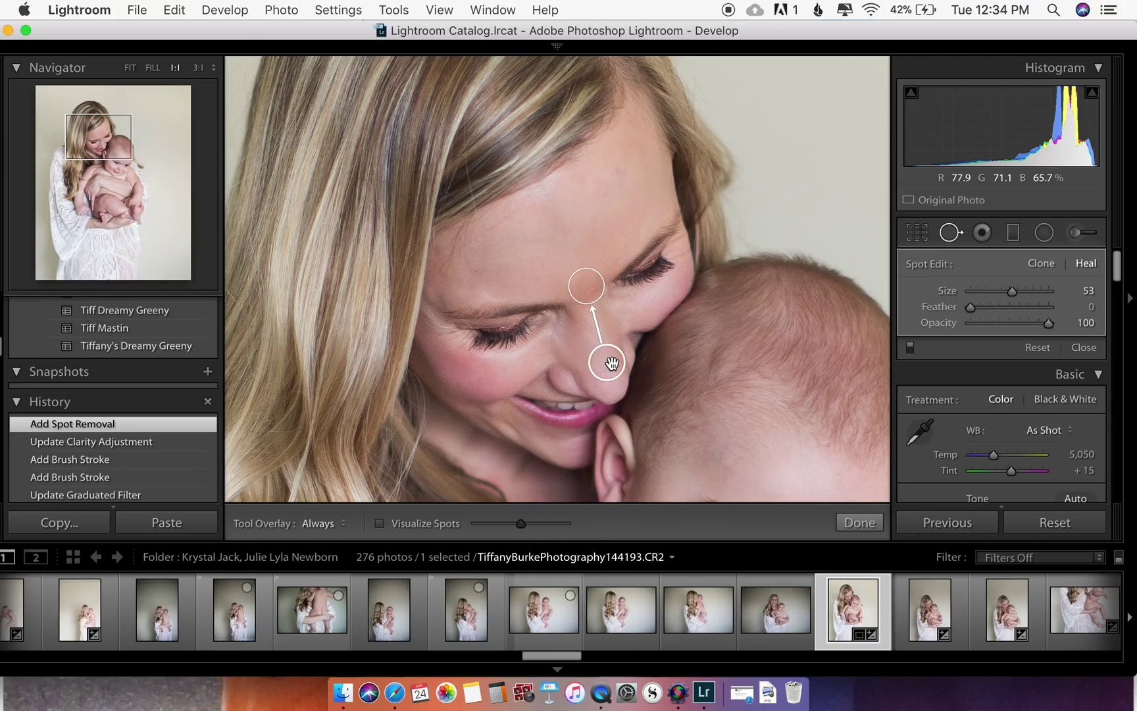
{"action": "mouse_move", "coordinate": [611, 362]}
{"action": "left_mouse_down"}
{"action": "mouse_move", "coordinate": [604, 254]}
{"action": "mouse_move", "coordinate": [580, 228]}
{"action": "left_mouse_up"}
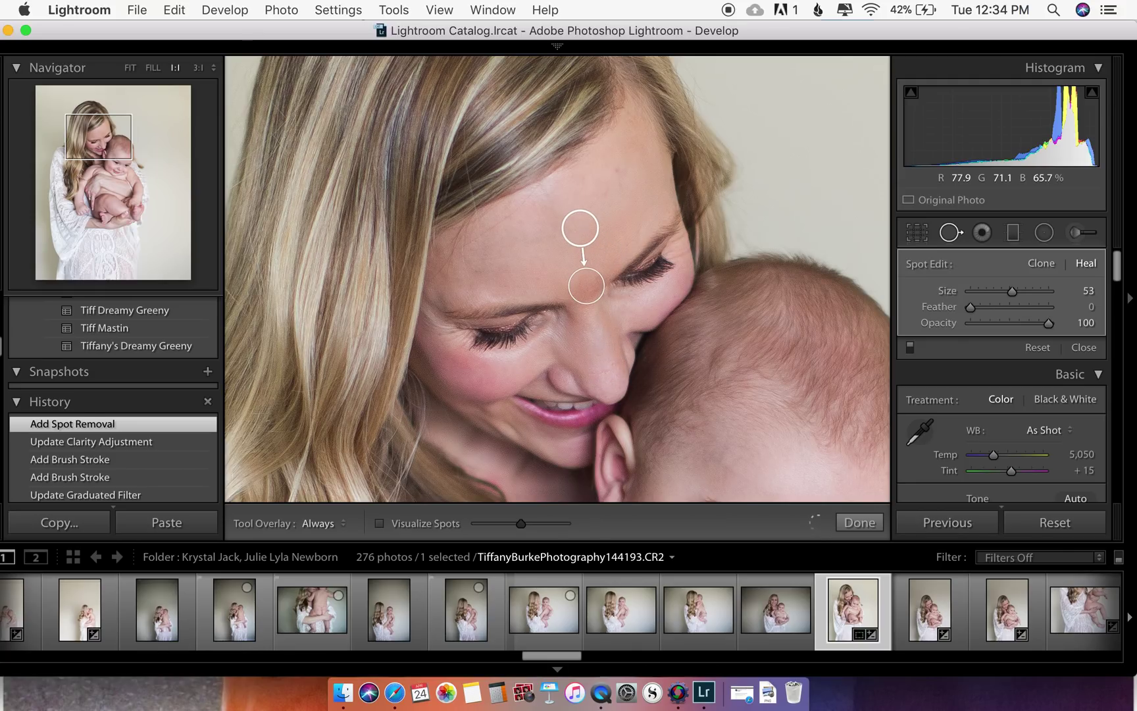
{"action": "left_click", "coordinate": [946, 237]}
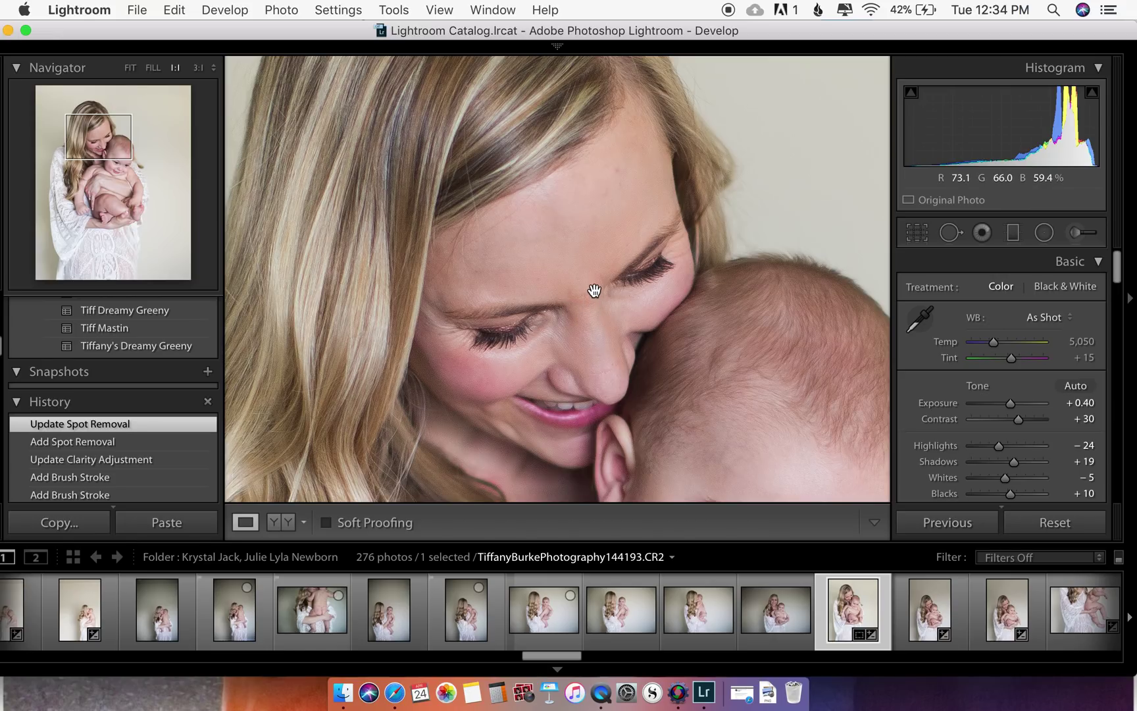
Add another skin-softening brush stroke on the mother's face
{"action": "left_click", "coordinate": [1087, 233]}
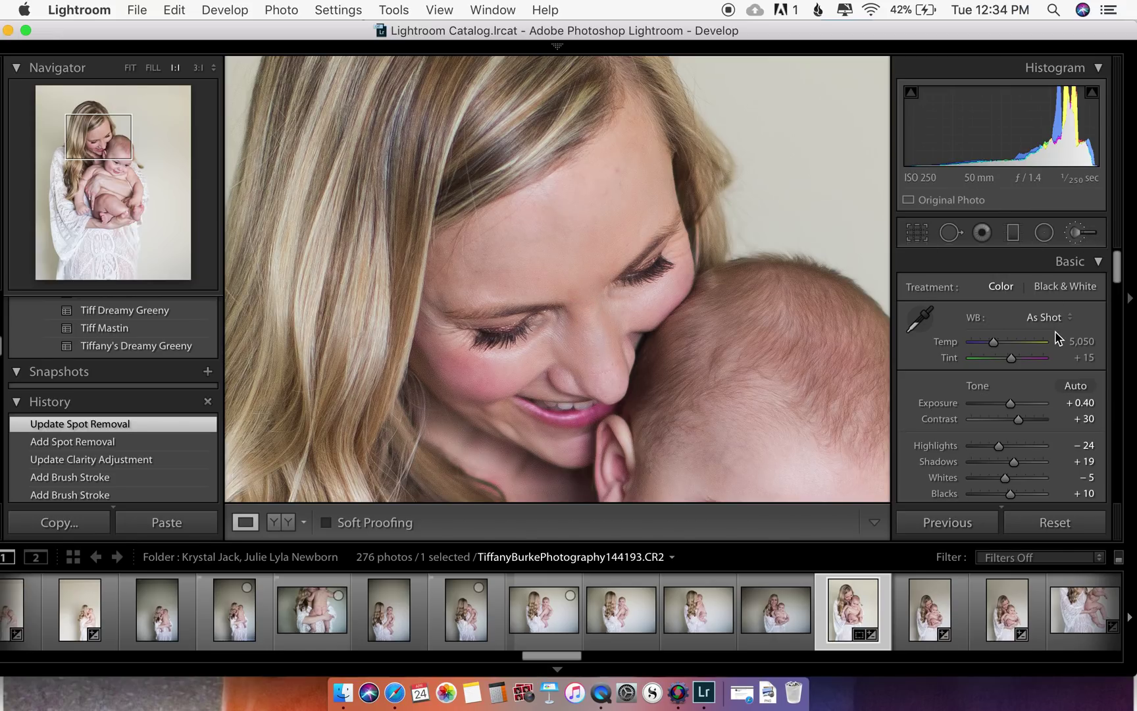
{"action": "left_click", "coordinate": [587, 301]}
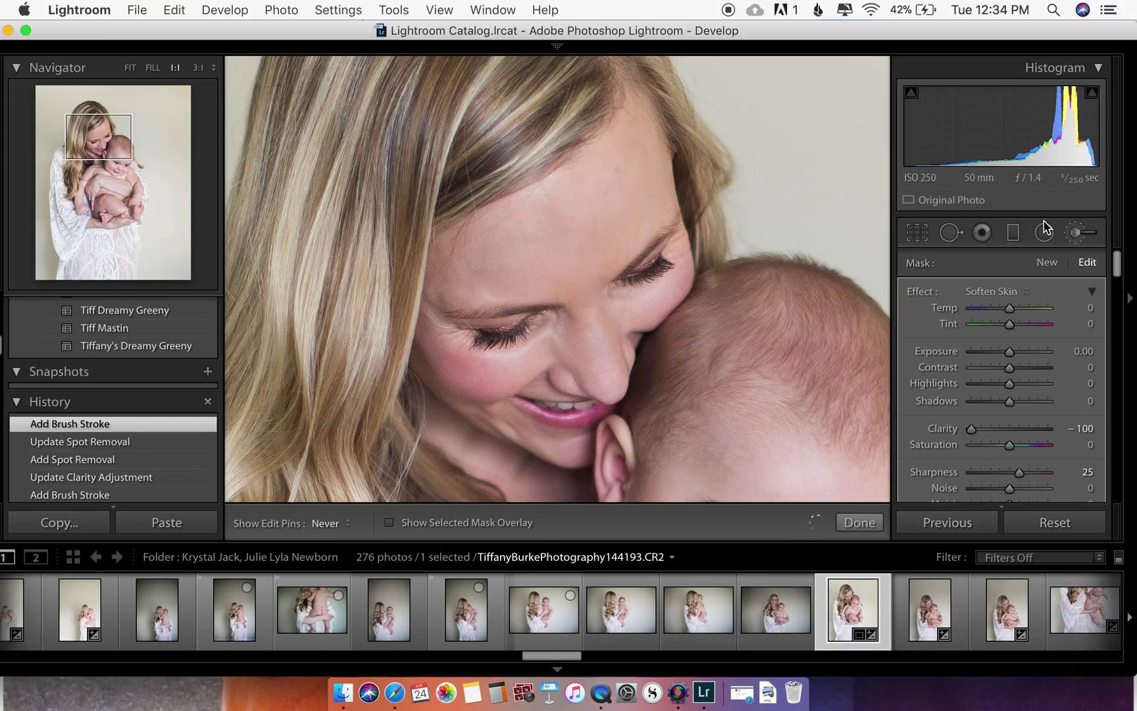
{"action": "left_click", "coordinate": [1073, 238]}
Darken both eyes' lashes with Burn (Darken) at Exposure -0.06 and Sharpness 67
{"action": "left_click", "coordinate": [1074, 236]}
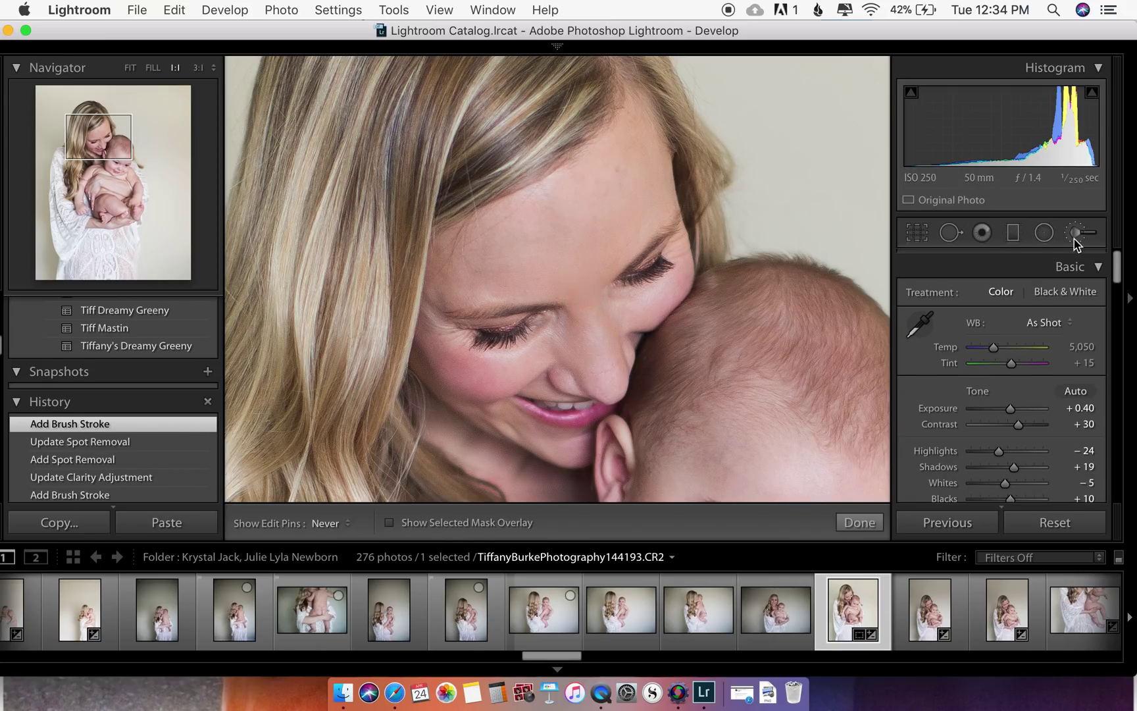
{"action": "left_click", "coordinate": [1021, 293]}
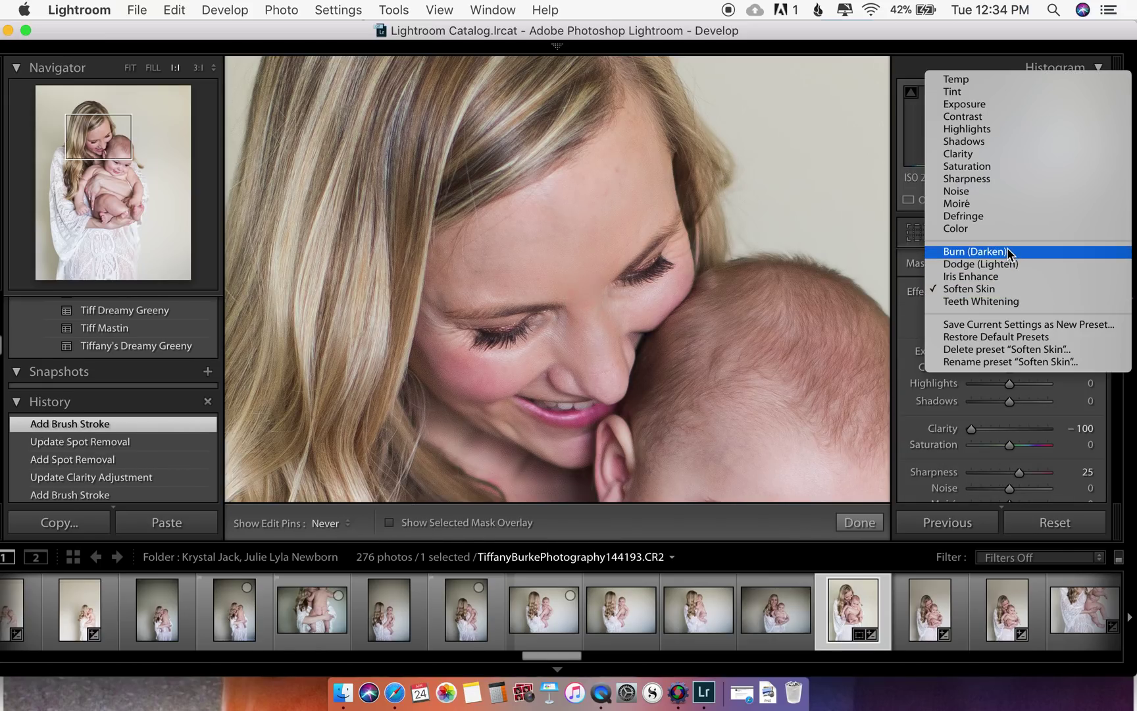
{"action": "left_click", "coordinate": [1007, 249]}
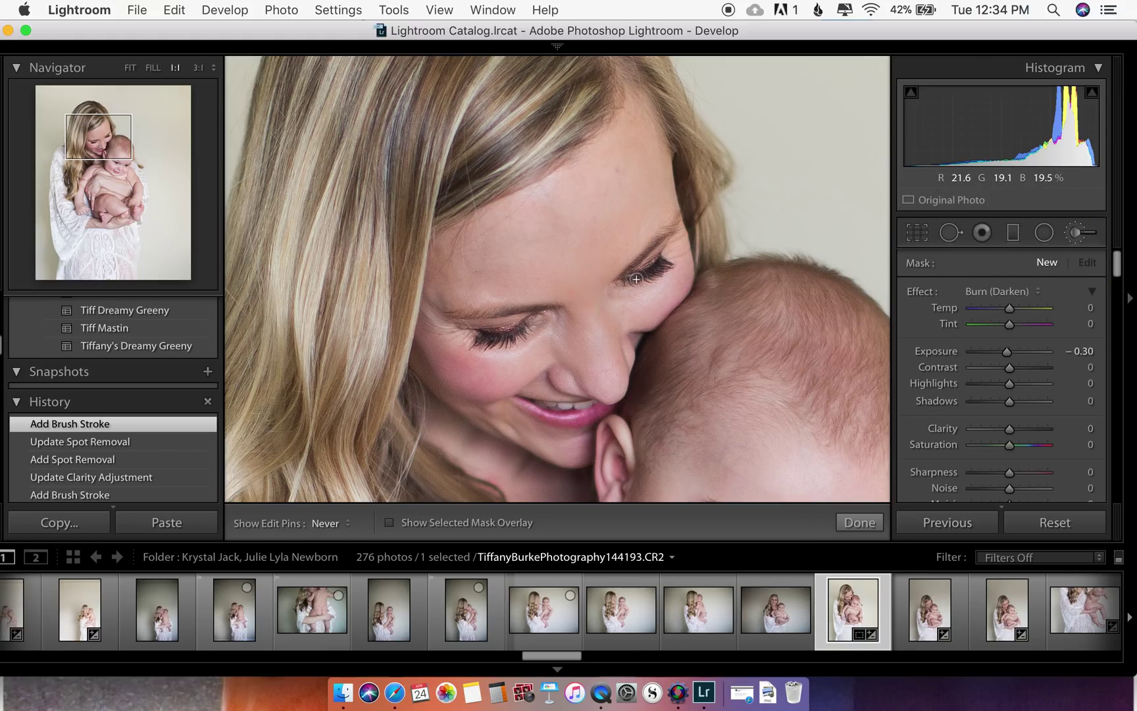
{"action": "left_click_drag", "start_coordinate": [629, 280], "coordinate": [548, 323]}
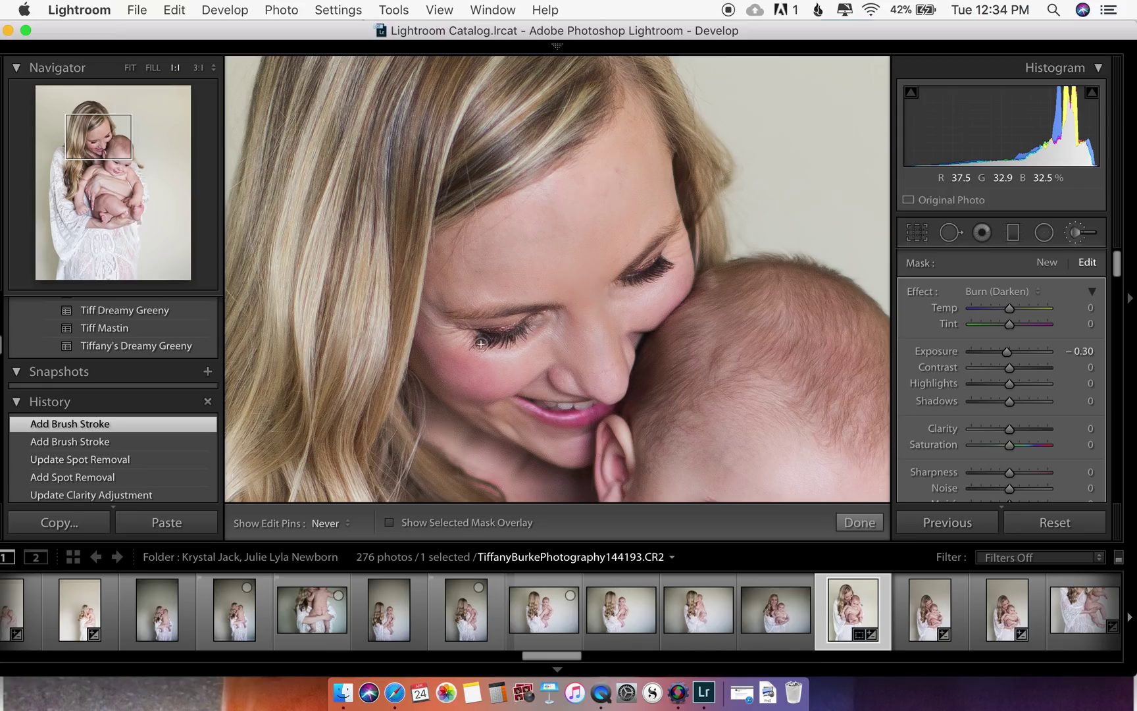
{"action": "left_click_drag", "start_coordinate": [481, 343], "coordinate": [504, 339]}
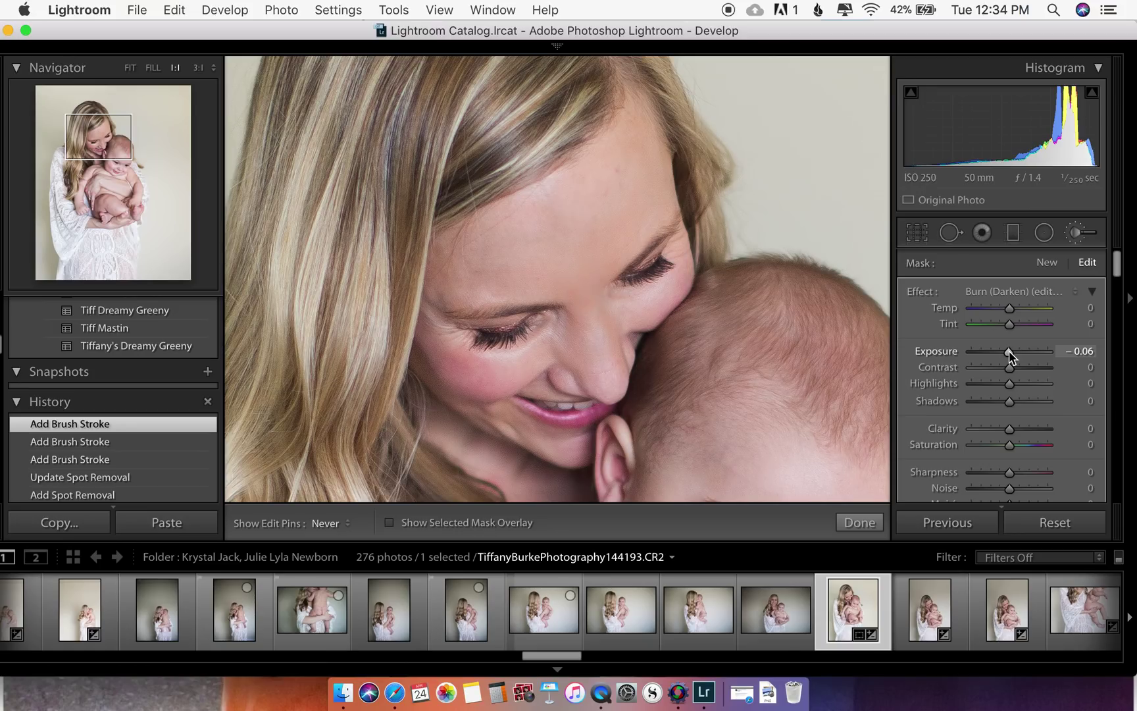
{"action": "left_click_drag", "start_coordinate": [1009, 472], "coordinate": [1034, 471]}
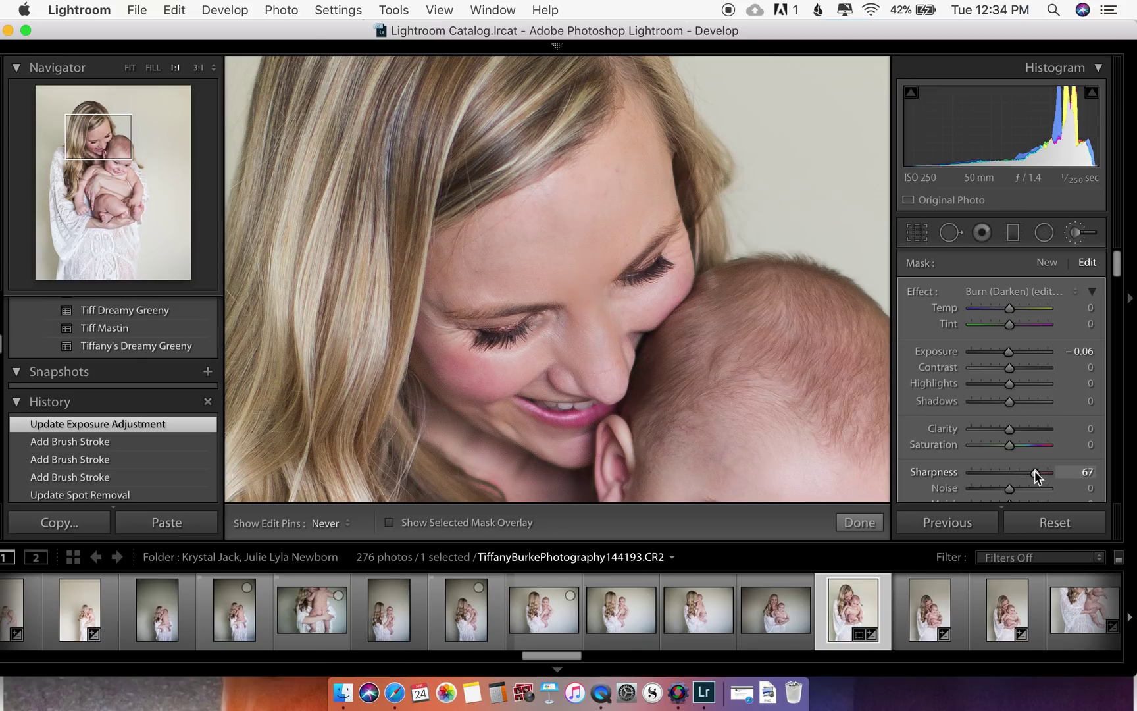
{"action": "left_click", "coordinate": [1079, 233]}
{"action": "left_click", "coordinate": [778, 154]}
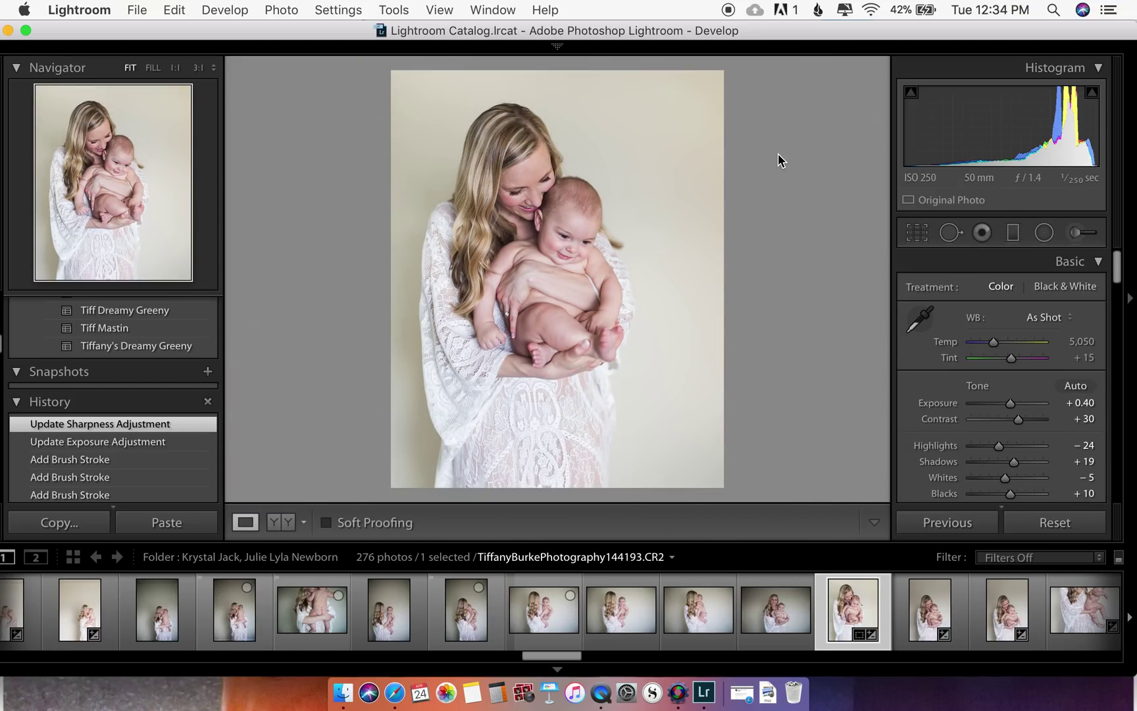
{"action": "key", "text": "backslash"}
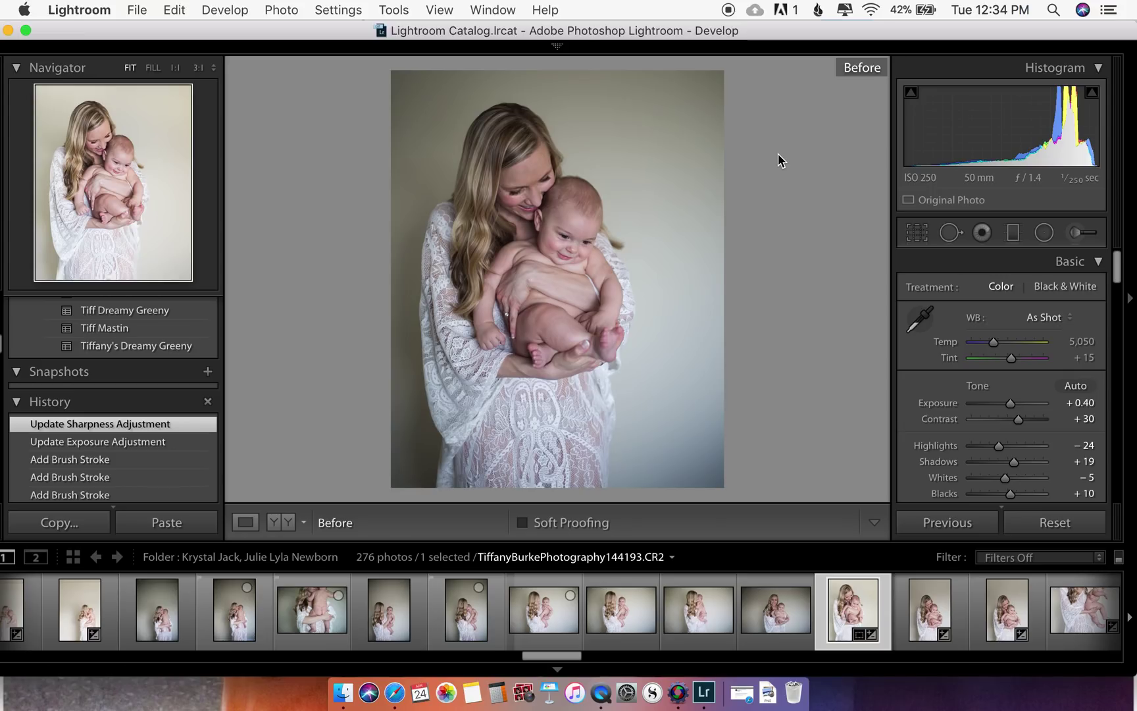
{"action": "key", "text": "backslash"}
{"action": "key", "text": "backslash"}
{"action": "key", "text": "backslash"}
{"action": "key", "text": "backslash"}
{"action": "key", "text": "backslash"}
{"action": "key", "text": "backslash"}
{"action": "key", "text": "backslash"}
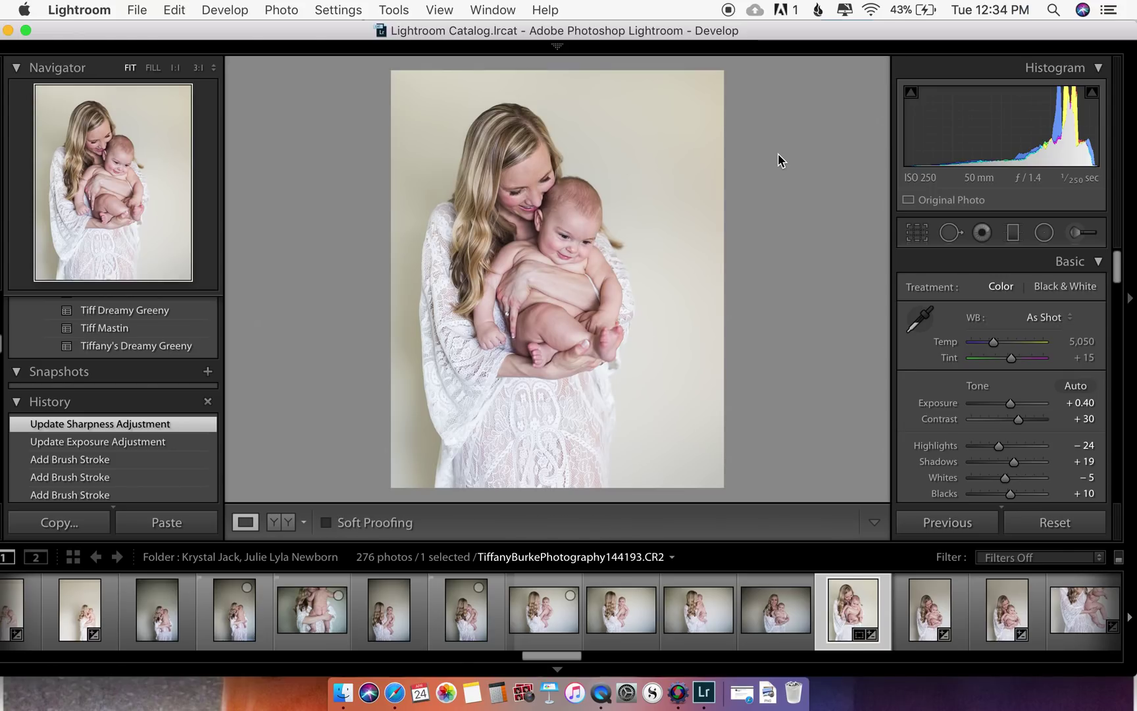
{"action": "key", "text": "backslash"}
{"action": "key", "text": "backslash"}
{"action": "key", "text": "y"}
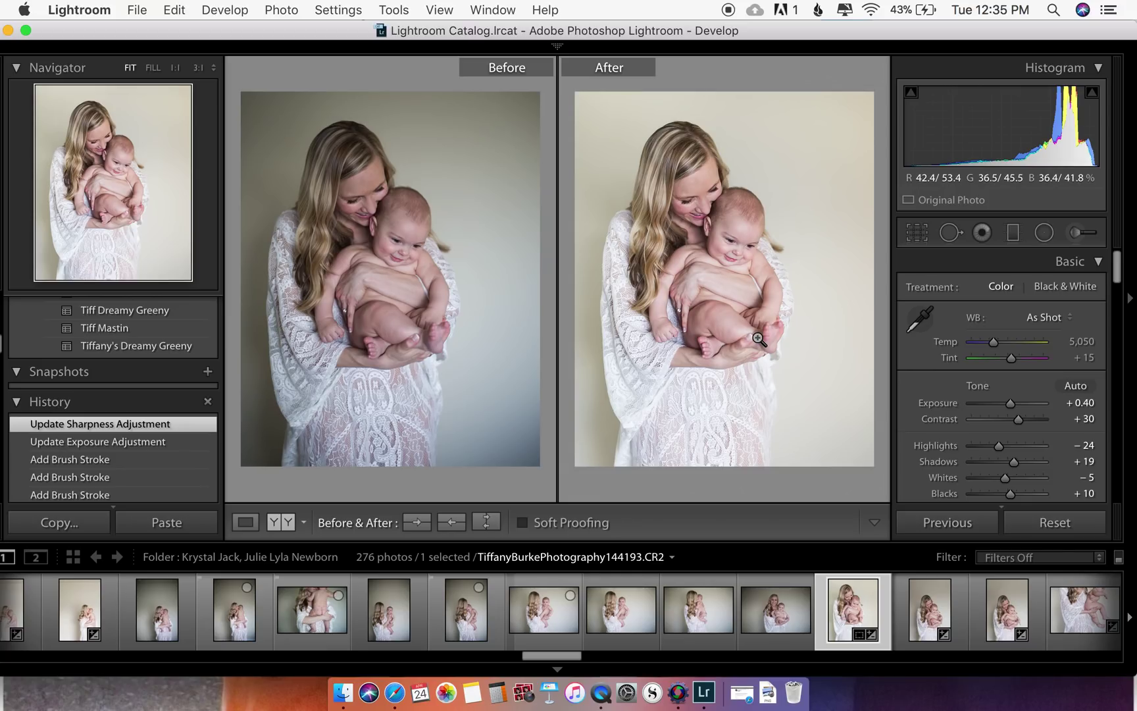
{"action": "key", "text": "y"}
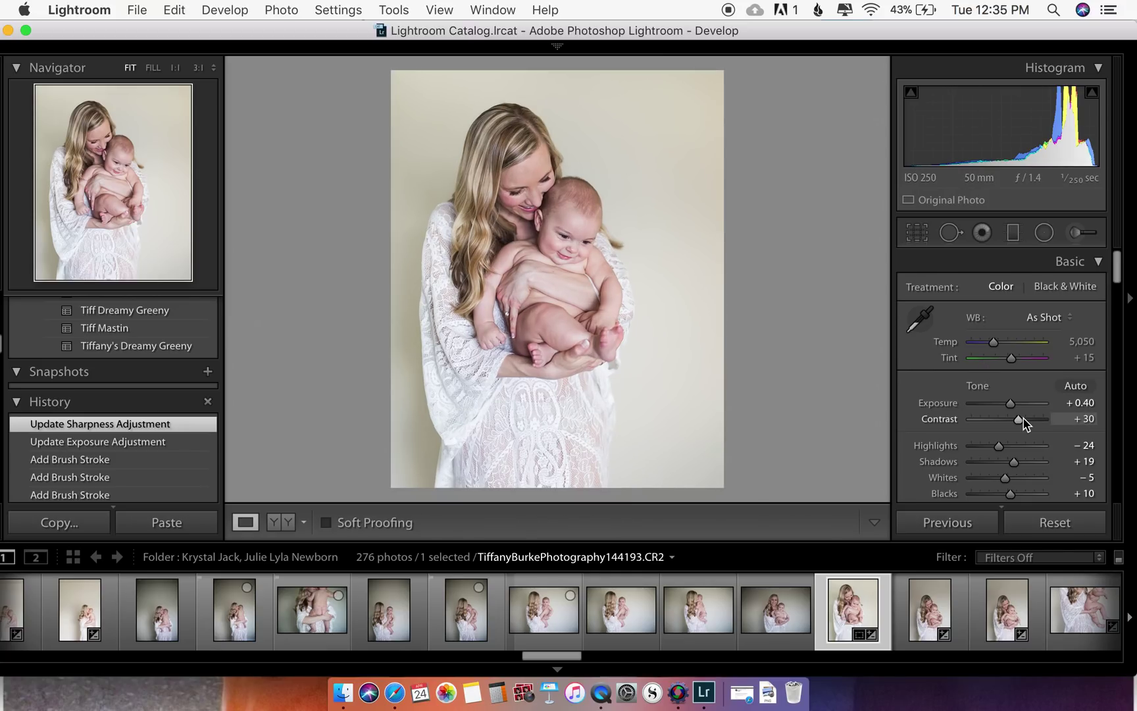
Set Exposure +0.30, Temp 5,232 and Tint +16, then compare against the Before view
{"action": "left_click_drag", "start_coordinate": [1013, 411], "coordinate": [1012, 411]}
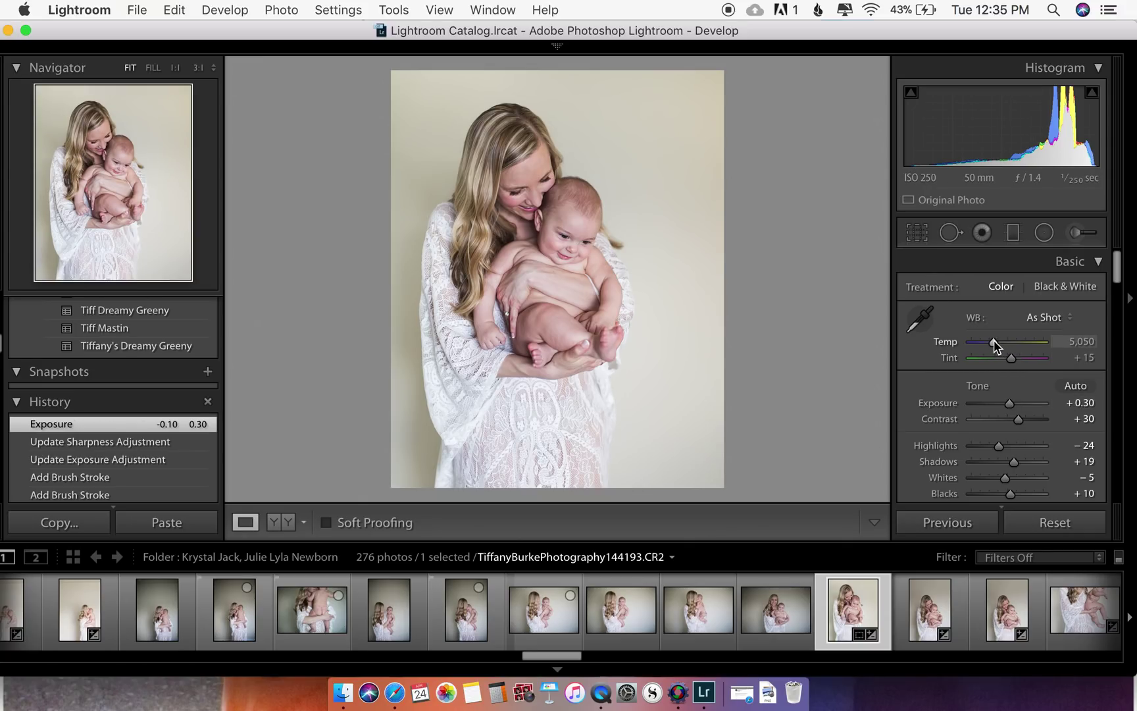
{"action": "left_click_drag", "start_coordinate": [994, 345], "coordinate": [1012, 364]}
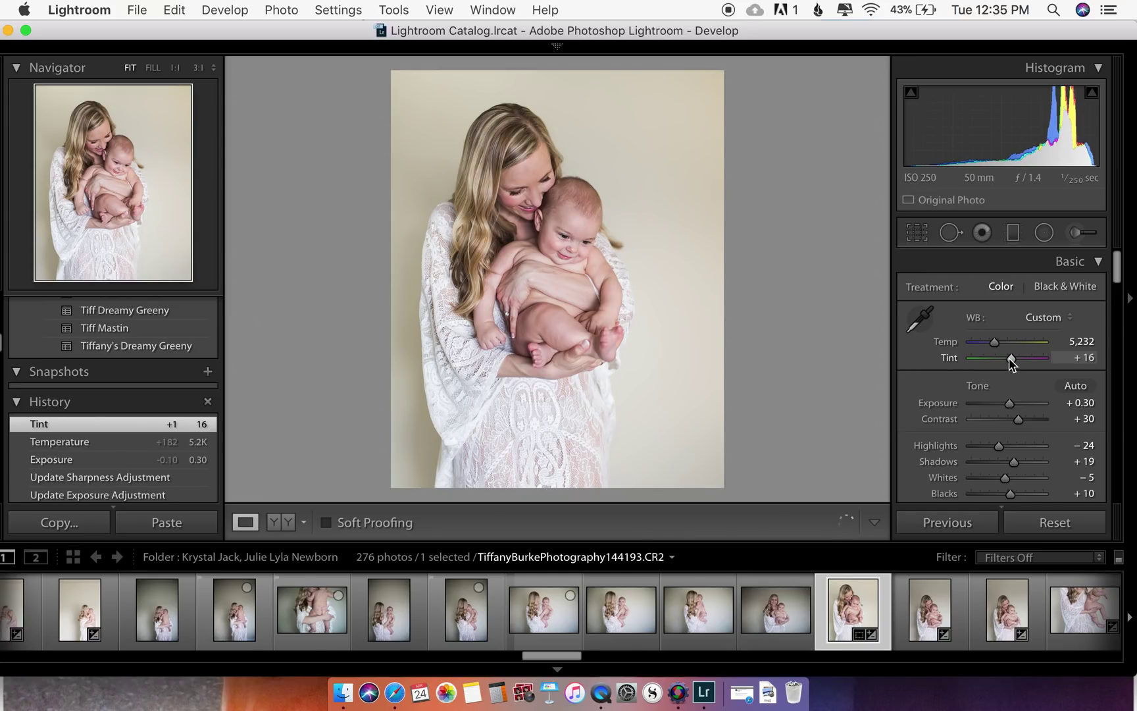
{"action": "key", "text": "backslash"}
{"action": "key", "text": "backslash"}
{"action": "key", "text": "y"}
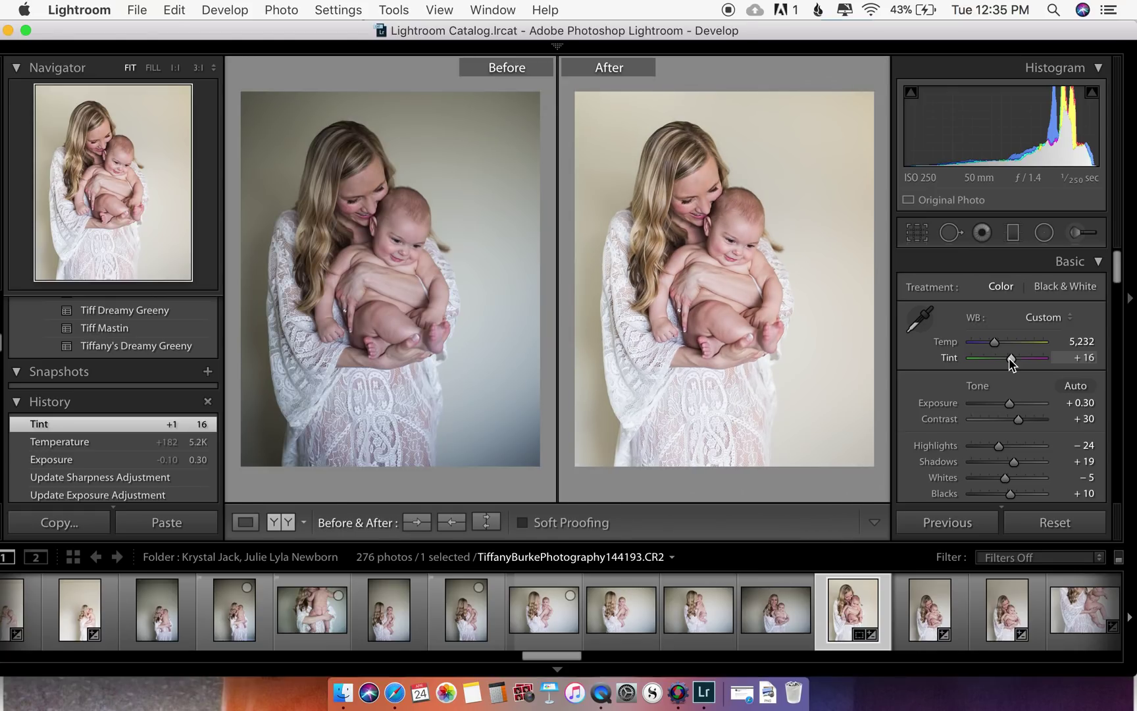
Return to the edited portrait alone in Loupe view and select it in the filmstrip
{"action": "scroll", "coordinate": [1010, 290], "scroll_direction": "down", "scroll_amount": 5}
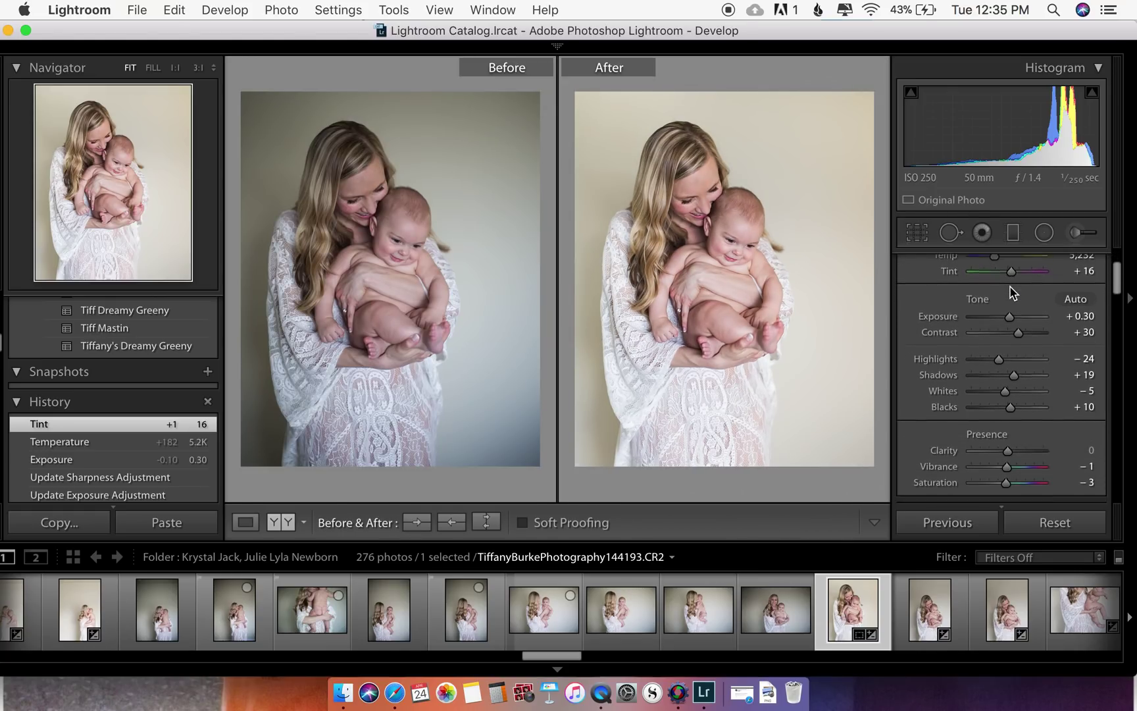
{"action": "scroll", "coordinate": [1011, 290], "scroll_direction": "up", "scroll_amount": 5}
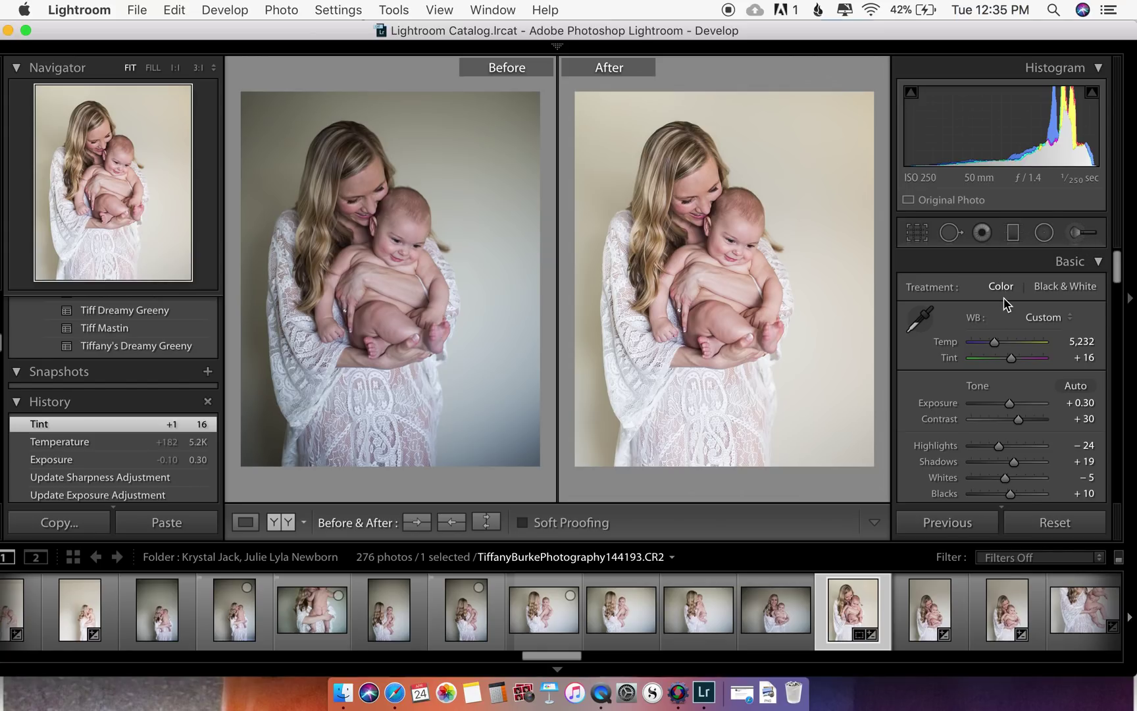
{"action": "scroll", "coordinate": [990, 401], "scroll_direction": "down", "scroll_amount": 3}
{"action": "scroll", "coordinate": [990, 408], "scroll_direction": "down", "scroll_amount": 5}
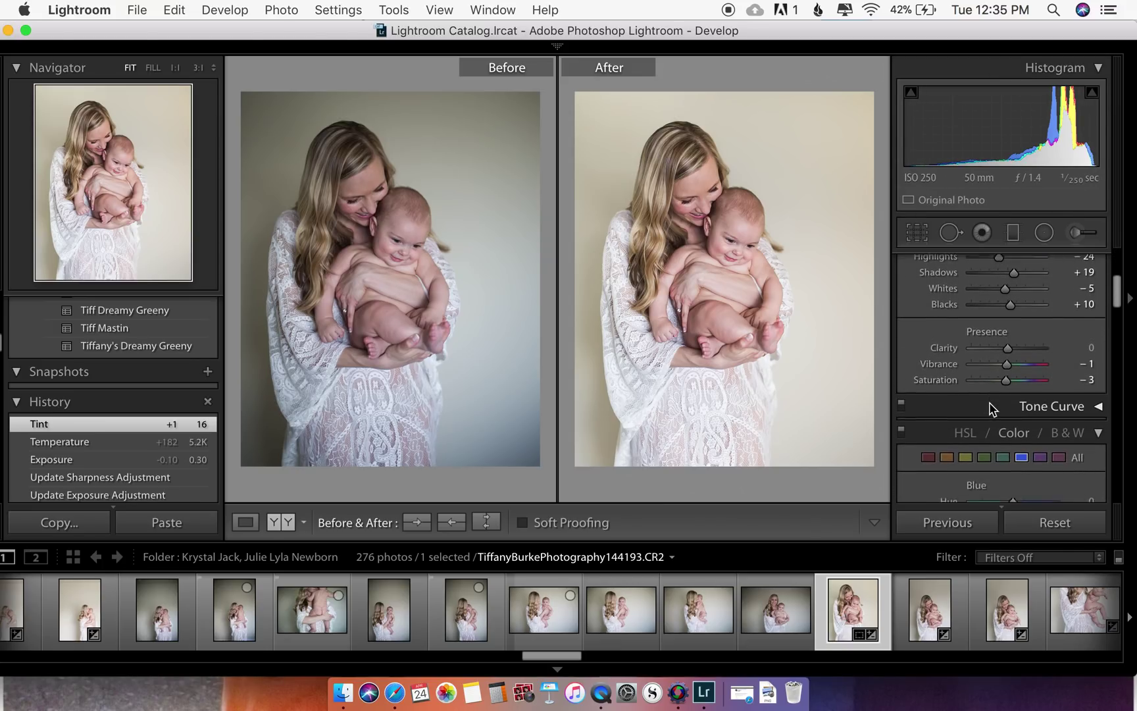
{"action": "scroll", "coordinate": [992, 410], "scroll_direction": "down", "scroll_amount": 1}
{"action": "scroll", "coordinate": [991, 408], "scroll_direction": "up", "scroll_amount": 8}
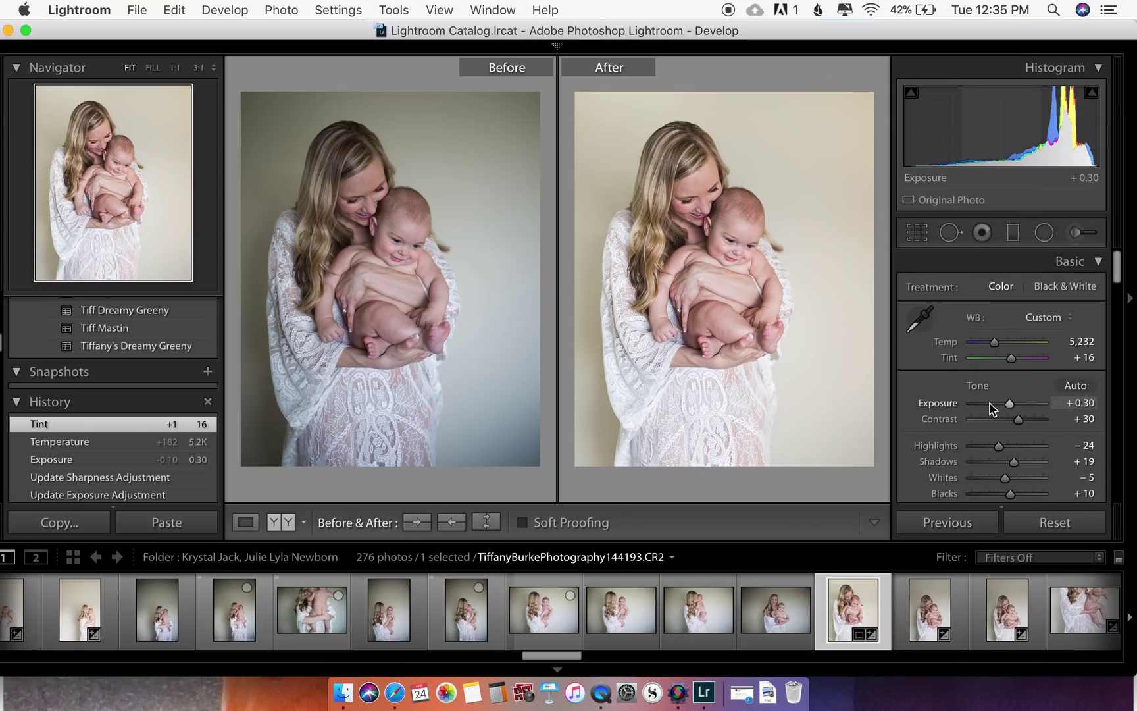
{"action": "key", "text": "backslash"}
{"action": "key", "text": "backslash"}
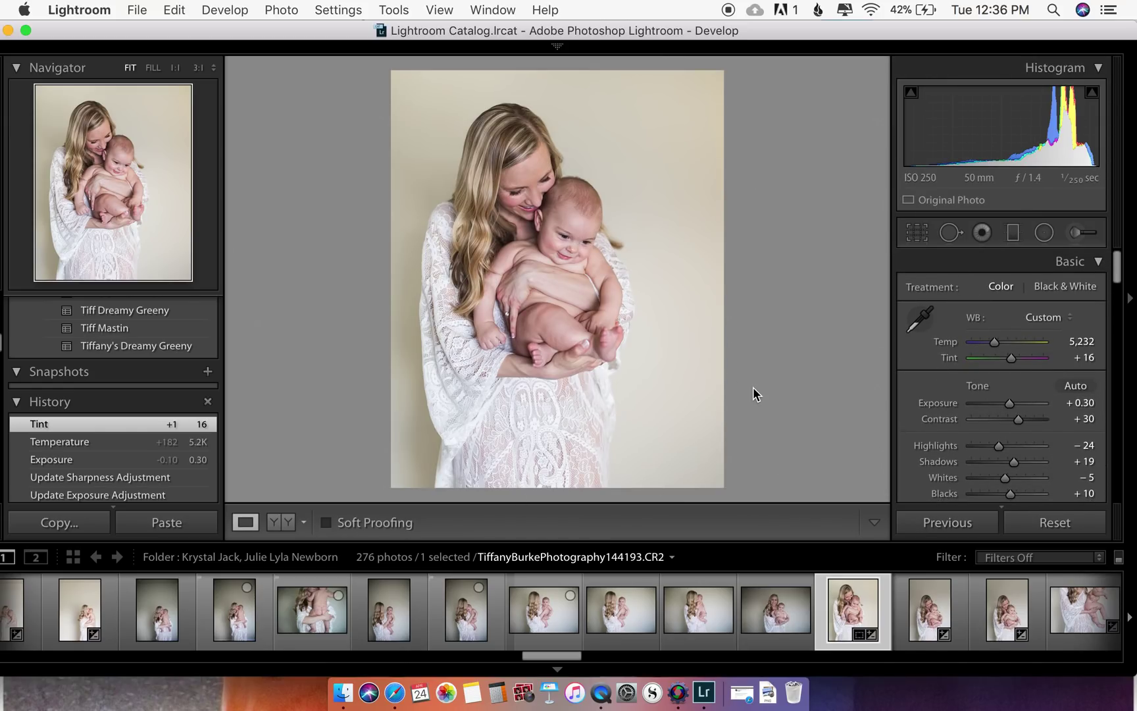
{"action": "left_click", "coordinate": [821, 607]}
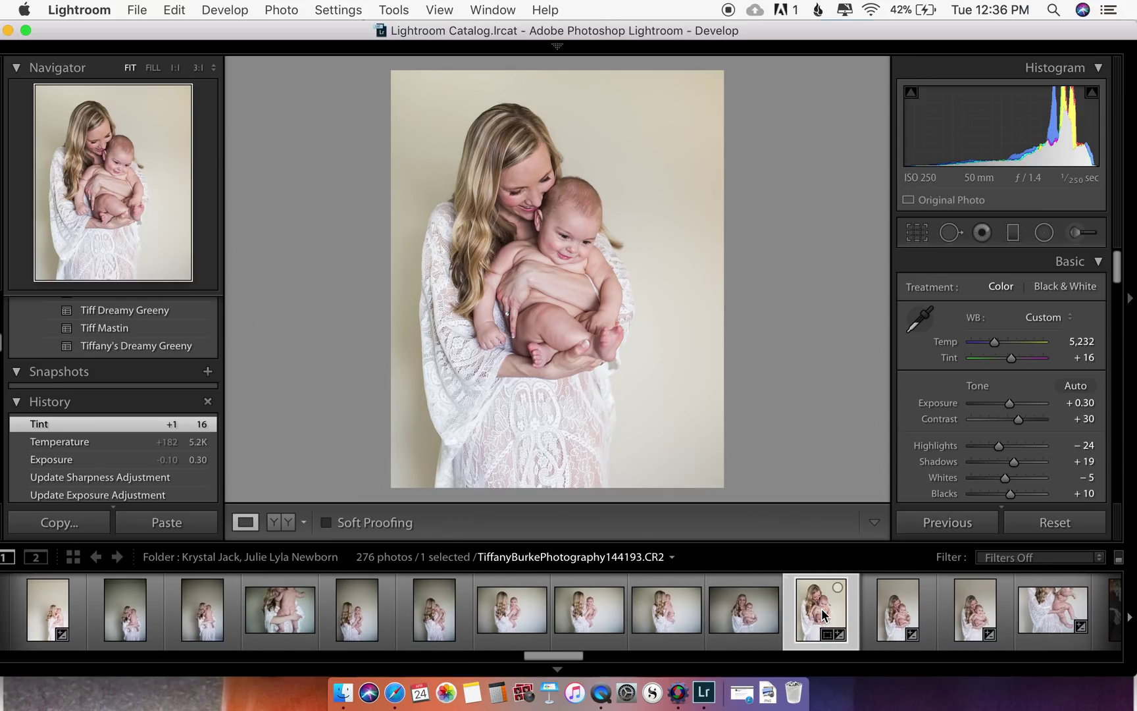
Synchronize the portrait's settings across nine selected session photos, then reselect only the portrait
{"action": "scroll", "coordinate": [823, 607], "scroll_direction": "right", "scroll_amount": 2}
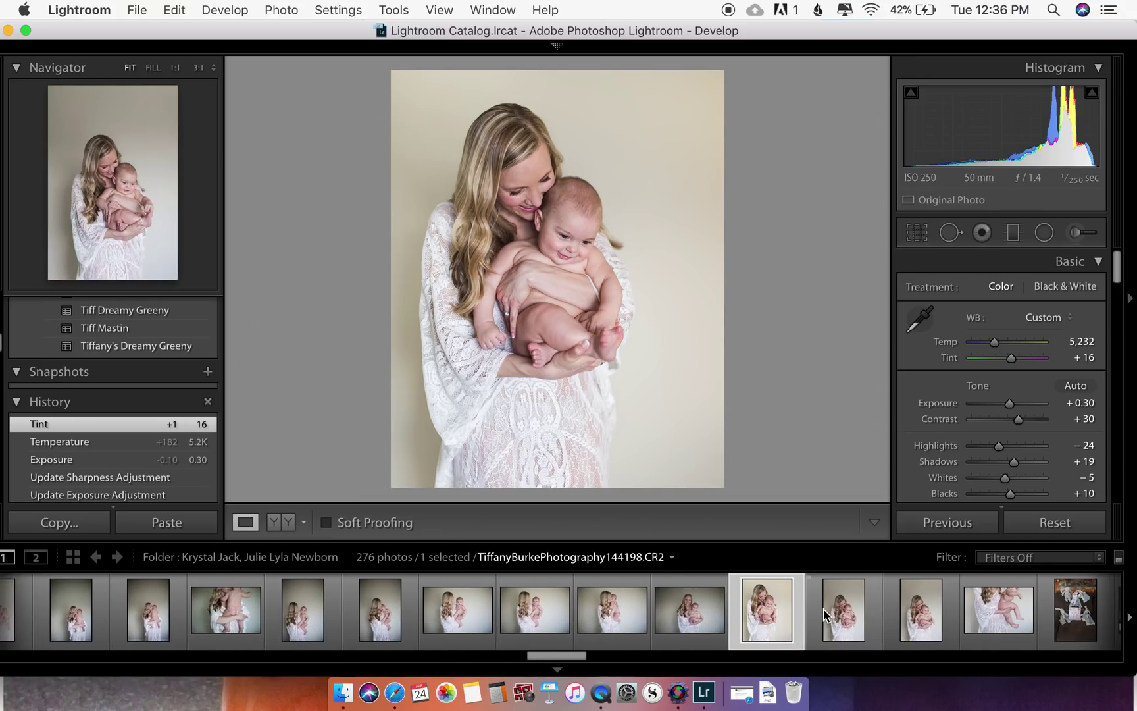
{"action": "scroll", "coordinate": [823, 608], "scroll_direction": "left", "scroll_amount": 2}
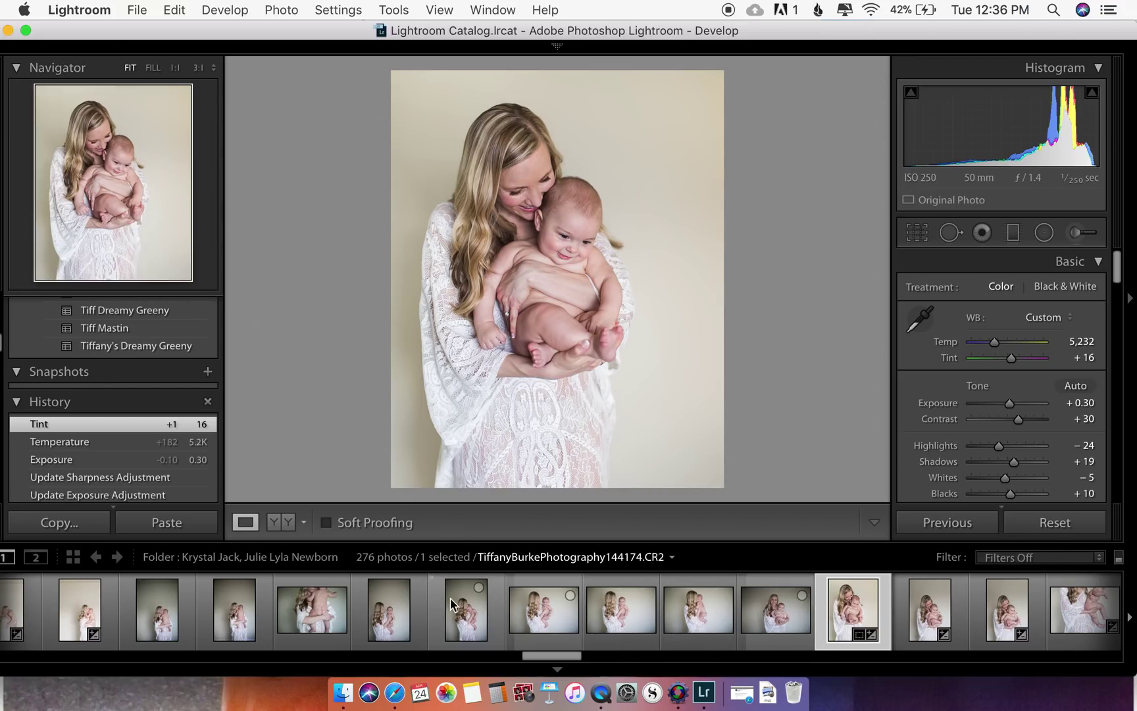
{"action": "key", "text": "shift"}
{"action": "key", "text": "shift+Left"}
{"action": "key", "text": "shift+Left"}
{"action": "key", "text": "shift+Left"}
{"action": "key", "text": "shift+Left"}
{"action": "key", "text": "shift+Left"}
{"action": "key", "text": "shift+Left"}
{"action": "key", "text": "shift+Left"}
{"action": "key", "text": "shift+Left"}
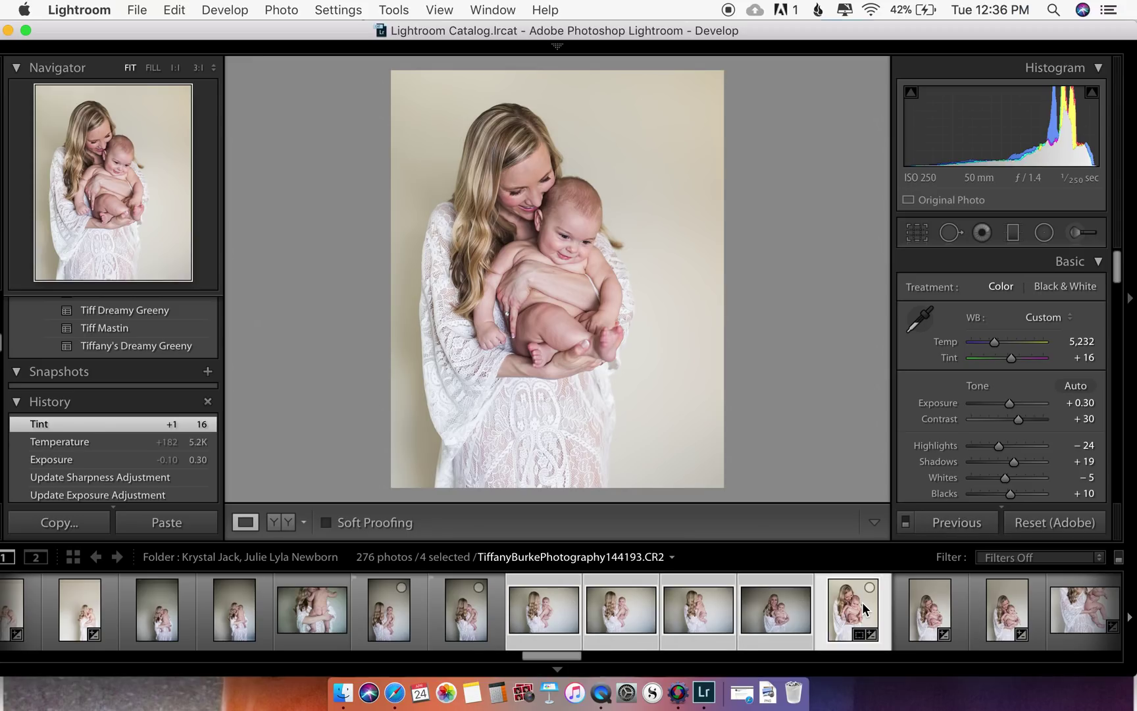
{"action": "left_click", "coordinate": [948, 524]}
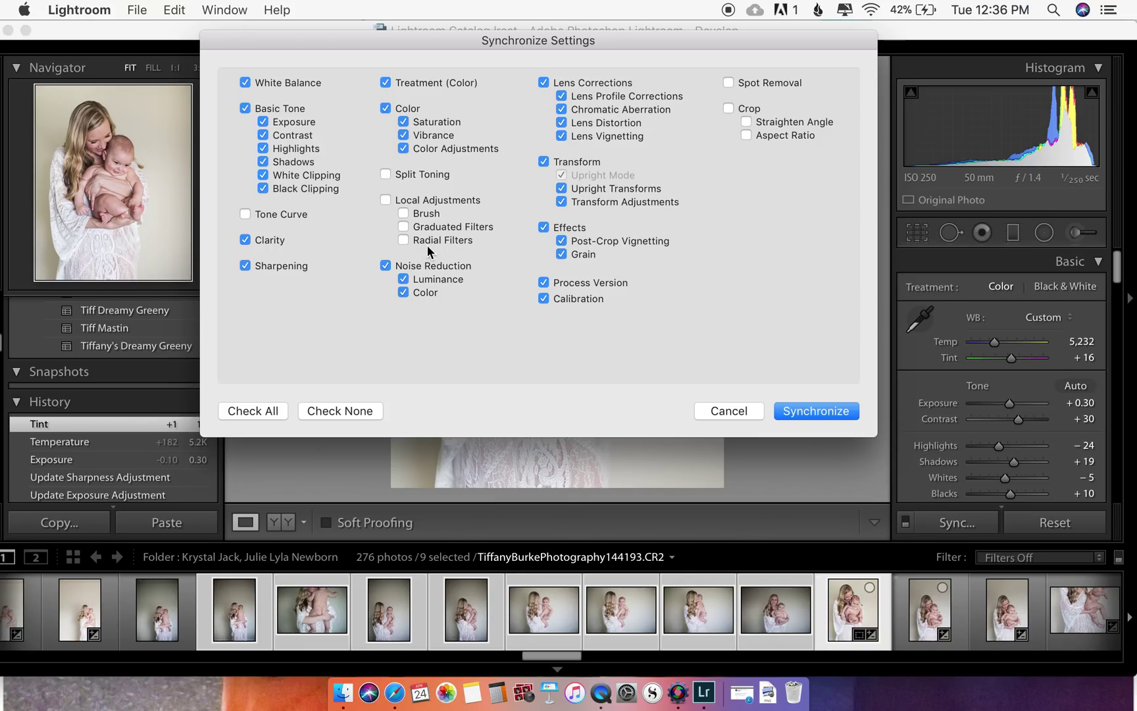
{"action": "left_click", "coordinate": [832, 413]}
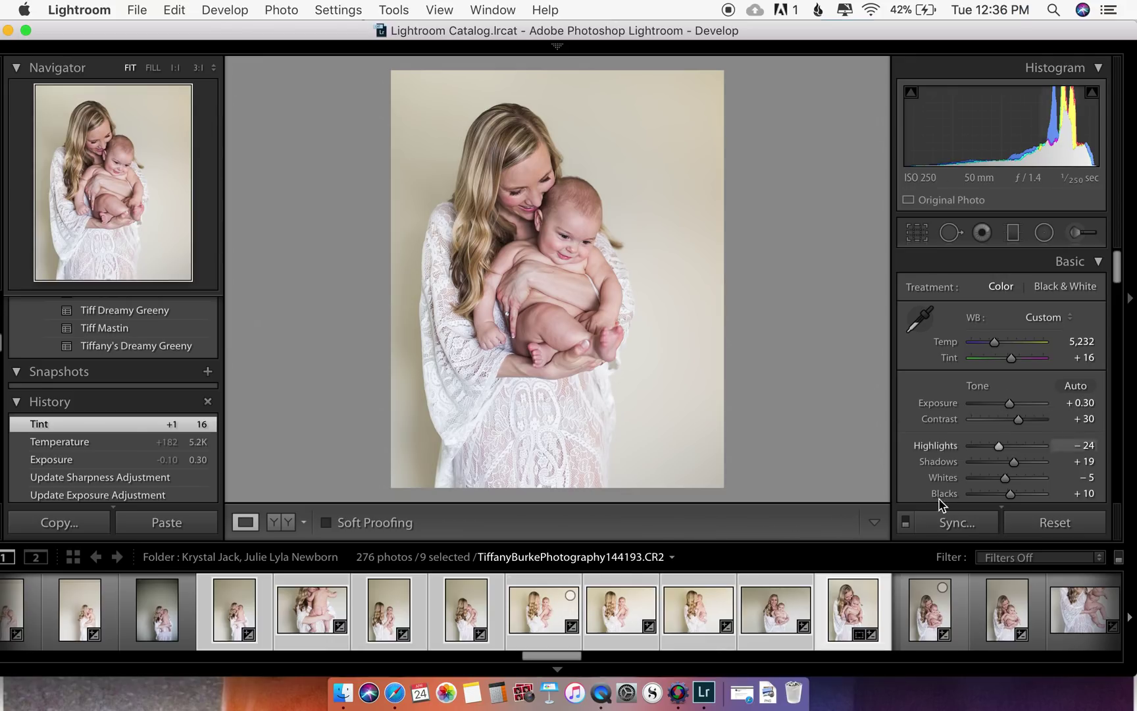
{"action": "left_click", "coordinate": [826, 598]}
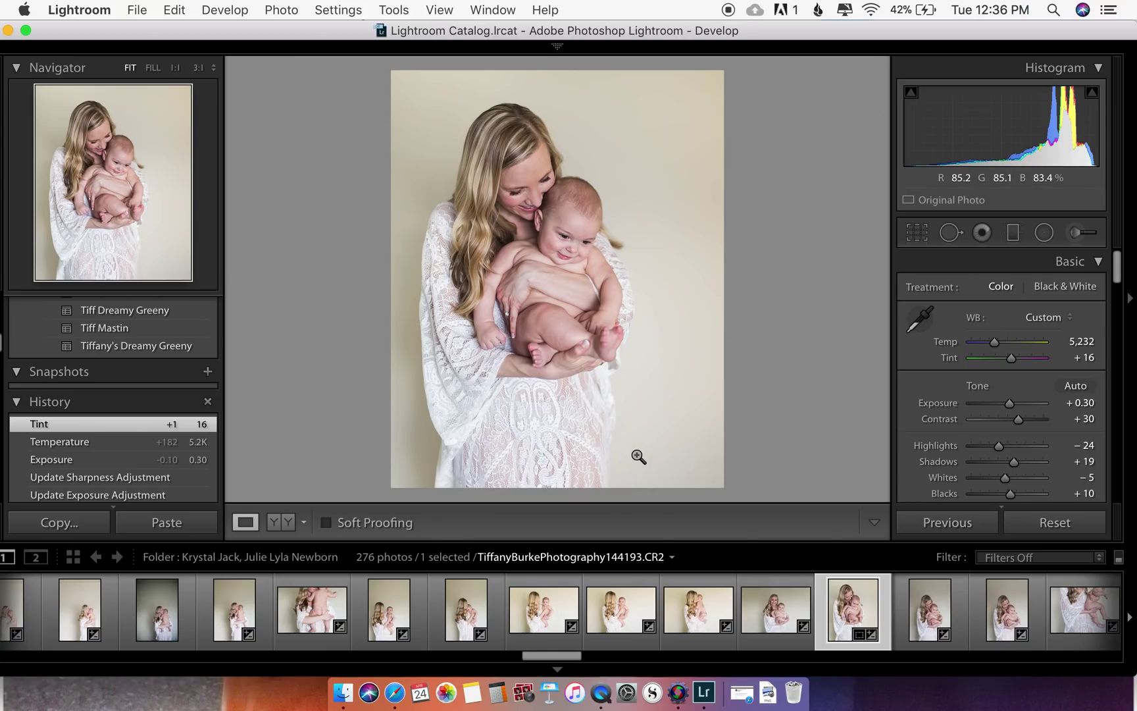
Create a User Presets develop preset from the portrait, named after the photographer and indoor shots
{"action": "scroll", "coordinate": [161, 347], "scroll_direction": "up", "scroll_amount": 4}
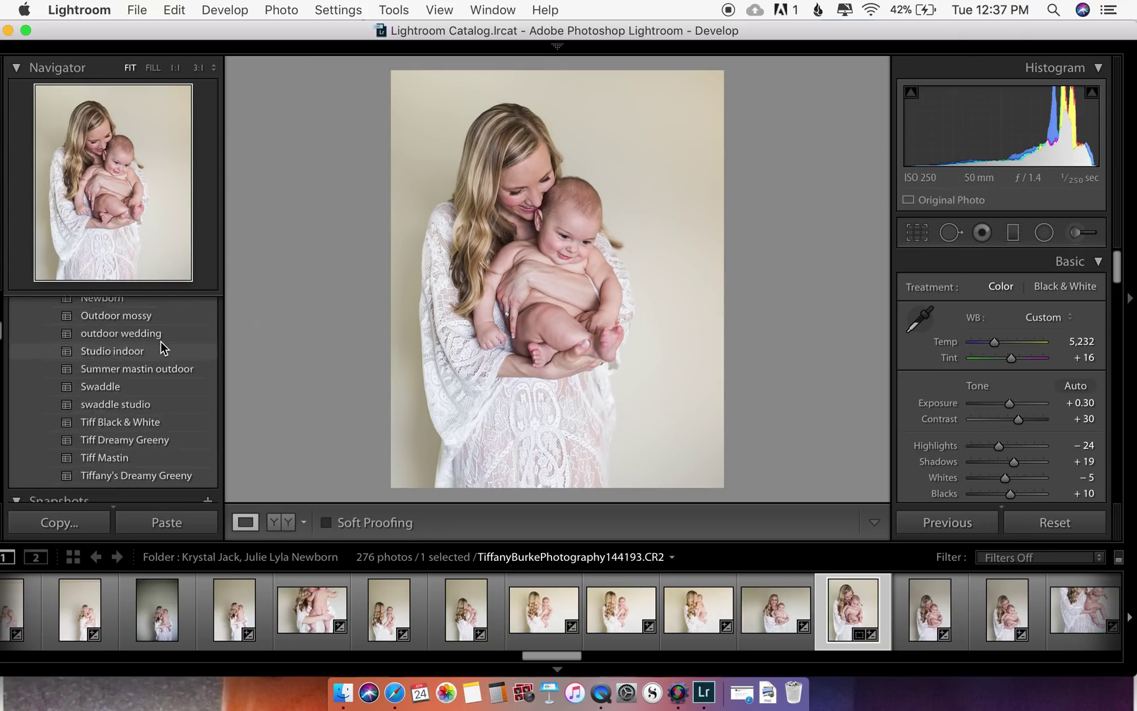
{"action": "scroll", "coordinate": [162, 347], "scroll_direction": "up", "scroll_amount": 5}
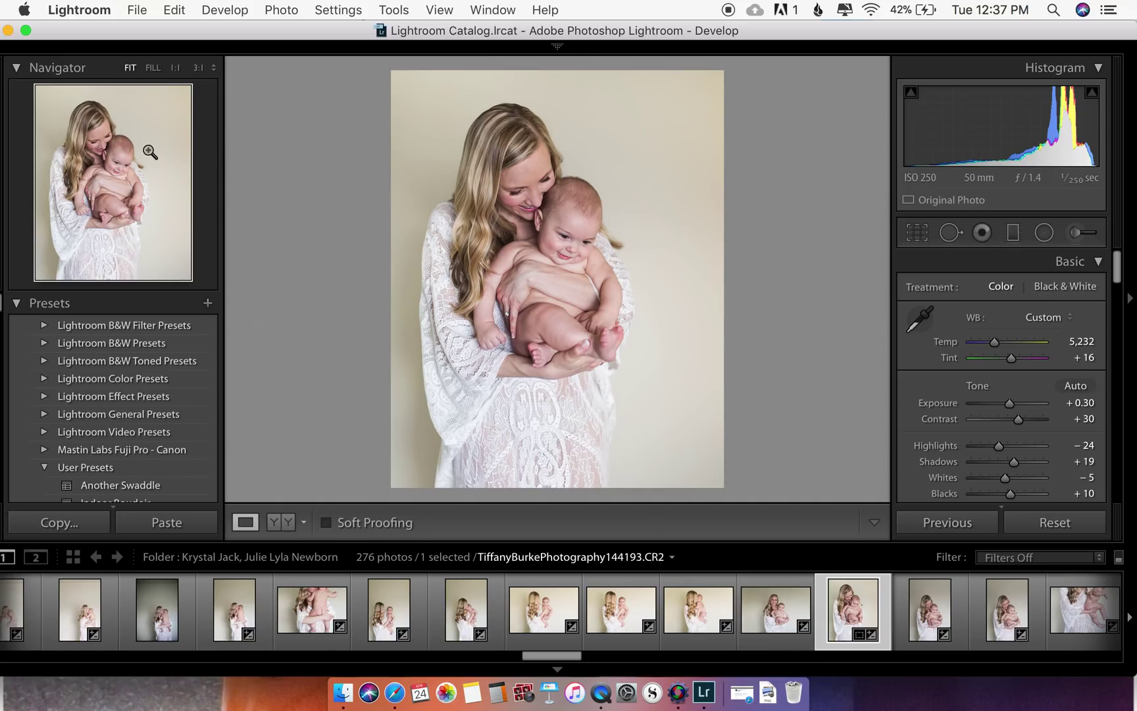
{"action": "left_click", "coordinate": [208, 304]}
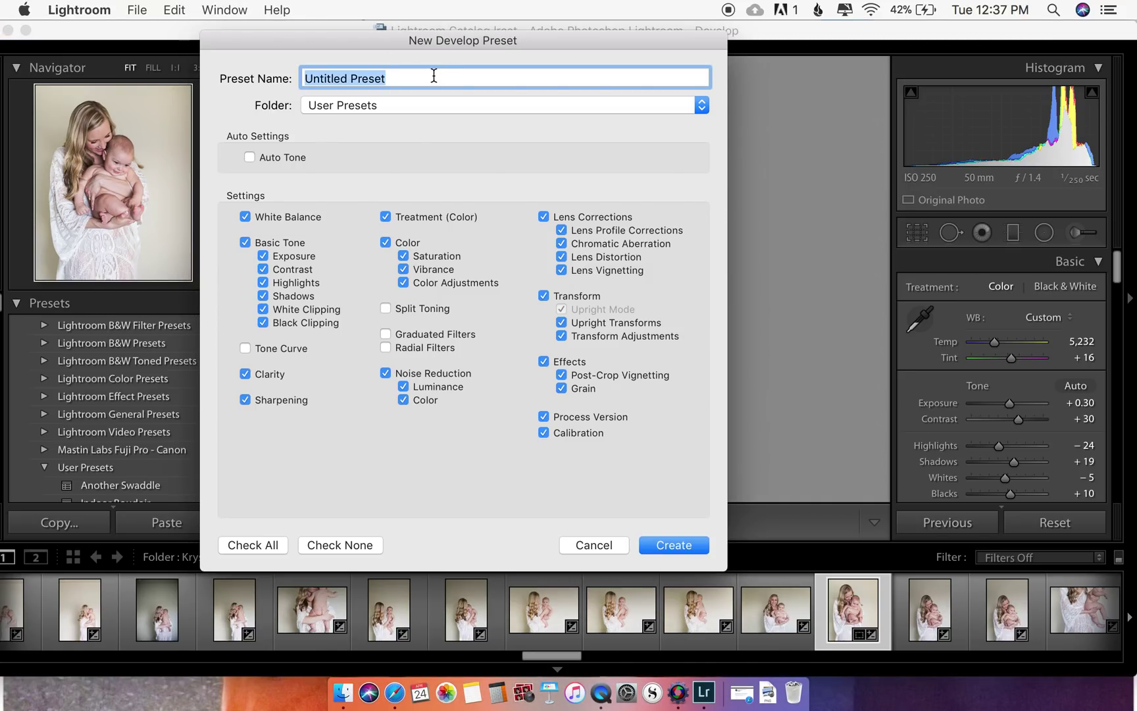
{"action": "type", "text": "In"}
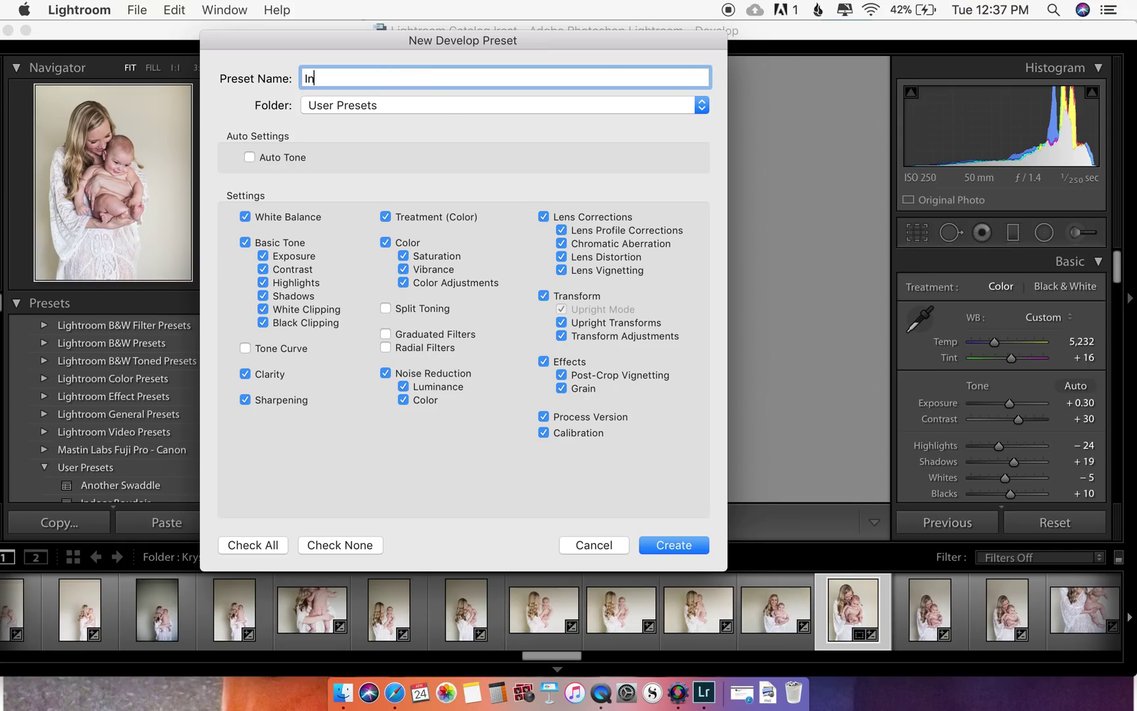
{"action": "type", "text": "door Studio Cream Wall"}
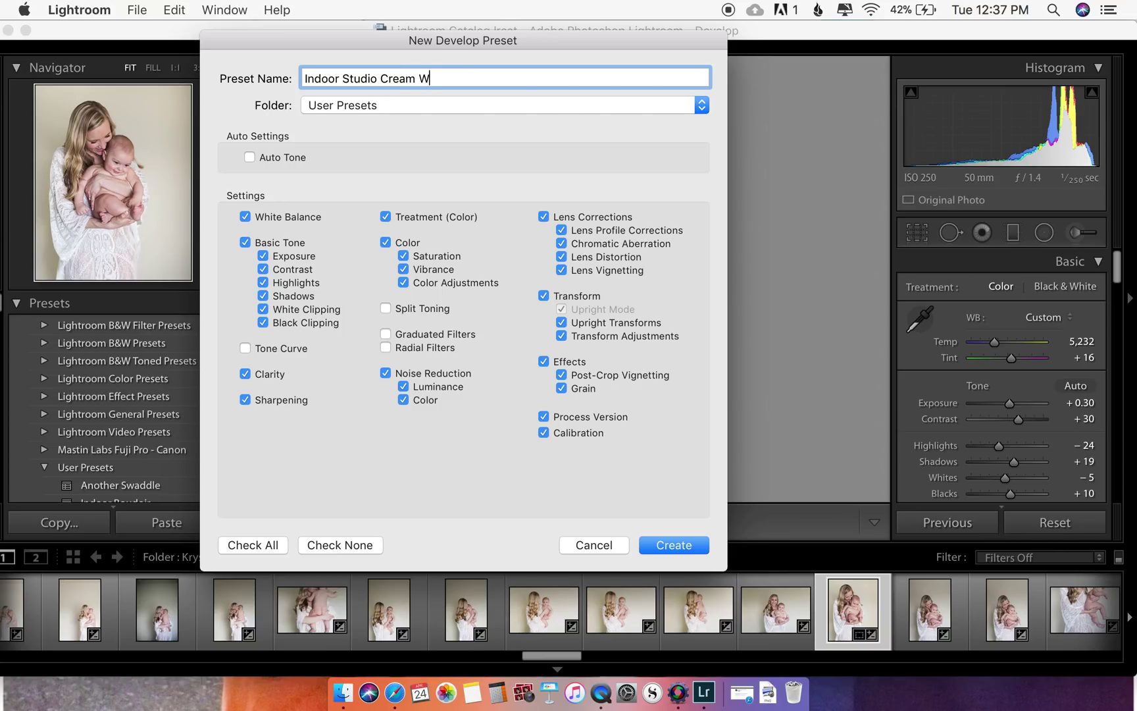
{"action": "key", "text": "shift+Left"}
{"action": "key", "text": "shift+Left"}
{"action": "key", "text": "shift+Left"}
{"action": "key", "text": "super+a"}
{"action": "type", "text": "Tiffany Bur"}
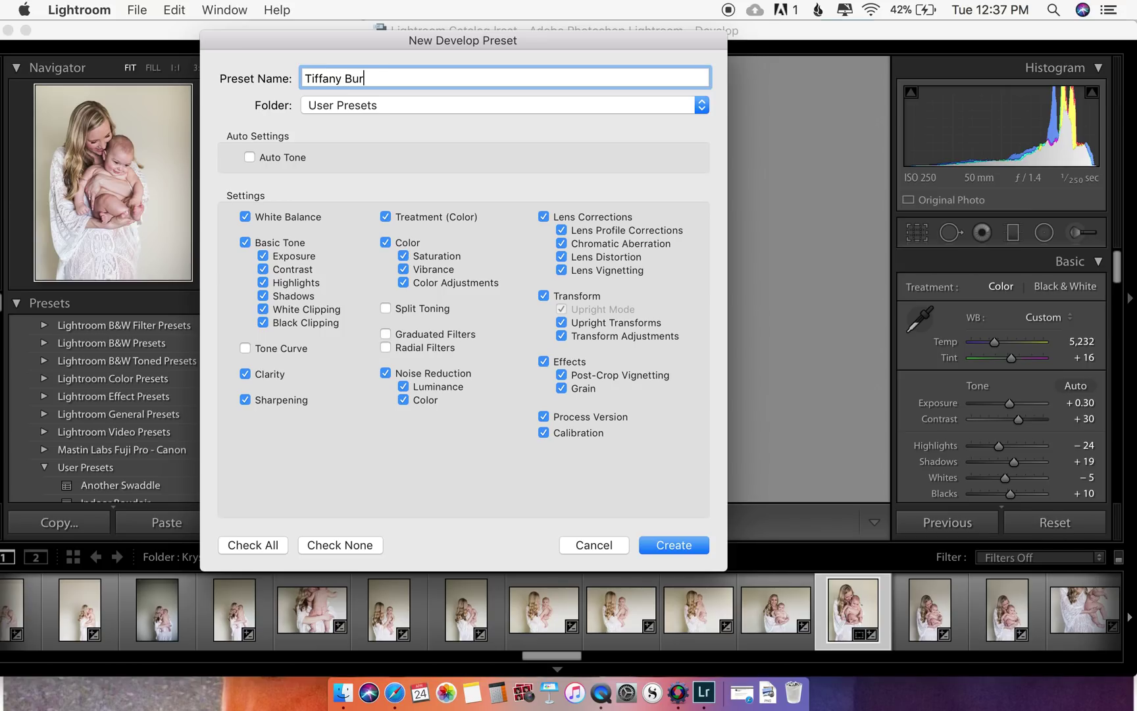
{"action": "type", "text": "ke Talks a lot indoor"}
{"action": "left_click", "coordinate": [678, 544]}
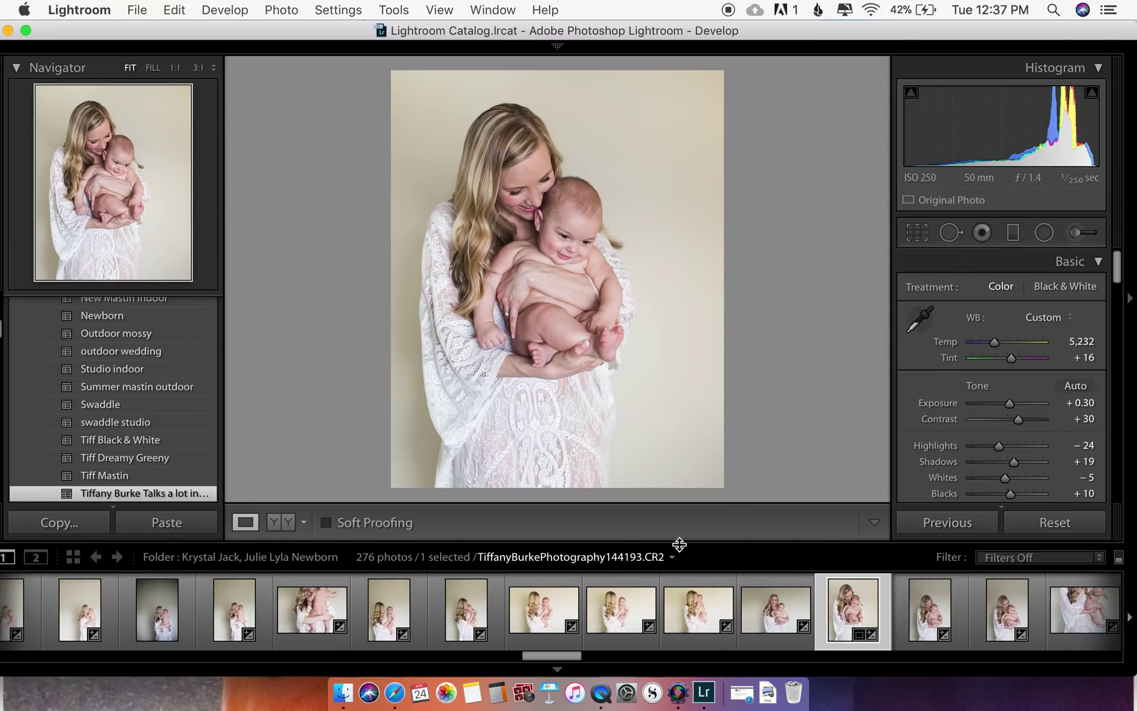
Reset the portrait, reapply the new indoor preset, and tilt the crop frame to straighten it
{"action": "scroll", "coordinate": [106, 380], "scroll_direction": "down", "scroll_amount": 4}
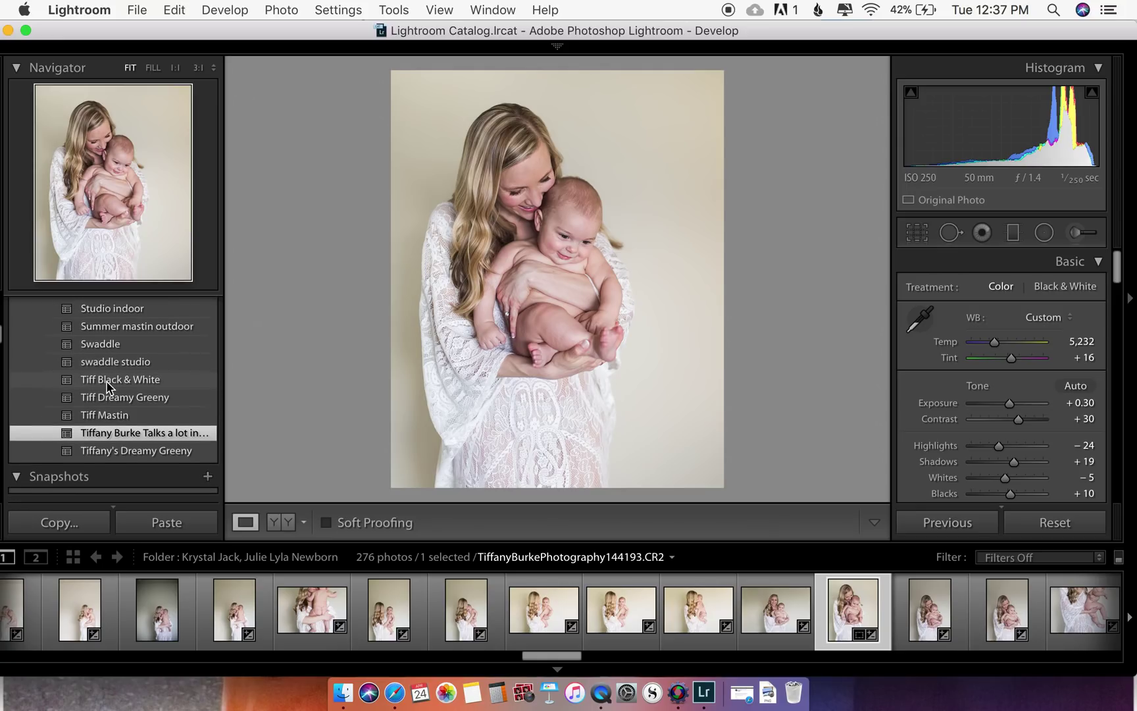
{"action": "scroll", "coordinate": [106, 380], "scroll_direction": "down", "scroll_amount": 2}
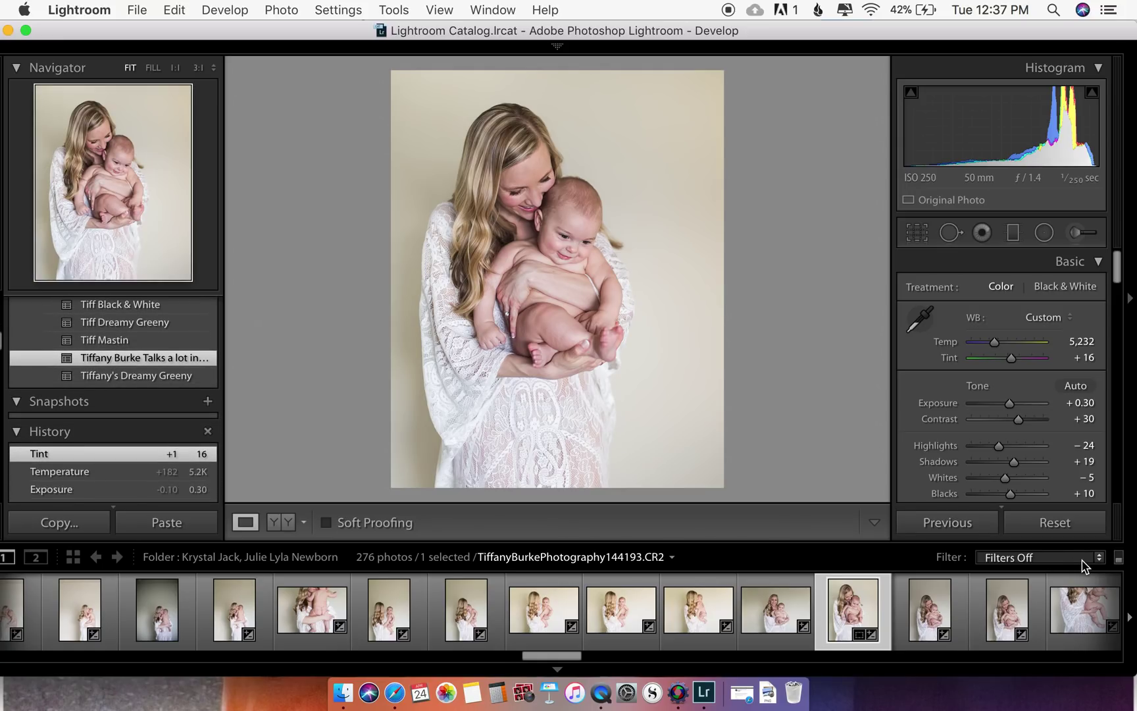
{"action": "left_click", "coordinate": [1079, 530]}
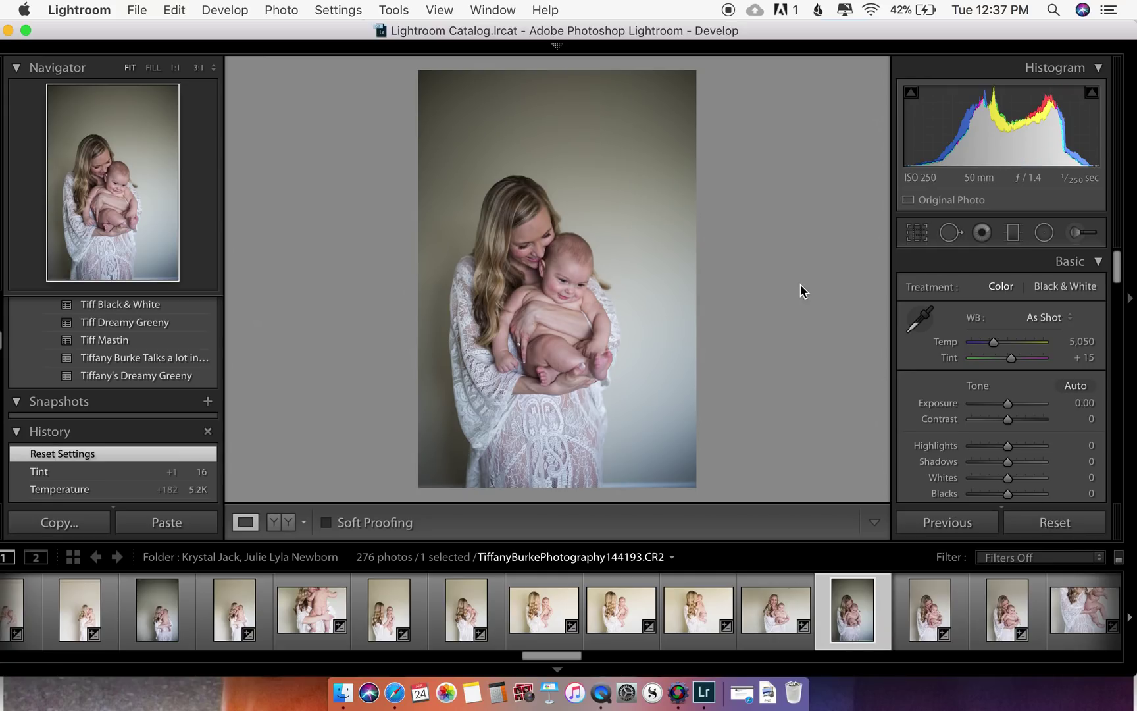
{"action": "left_click", "coordinate": [162, 361]}
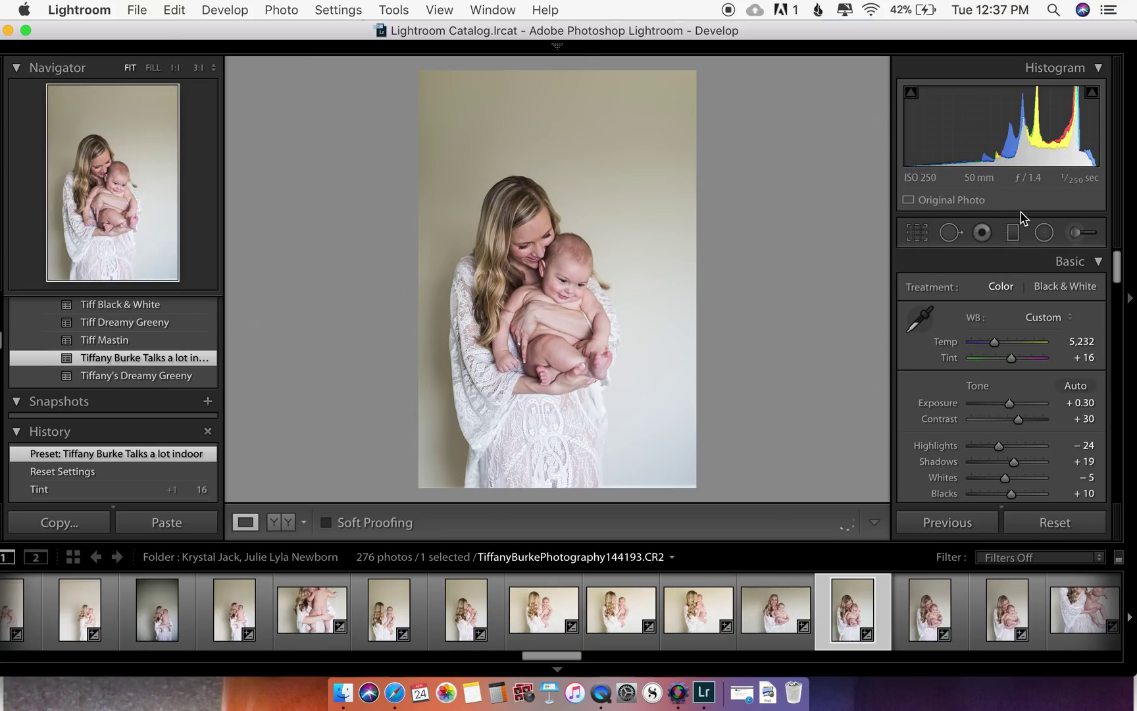
{"action": "left_click", "coordinate": [921, 233]}
{"action": "left_click_drag", "start_coordinate": [706, 61], "coordinate": [695, 109]}
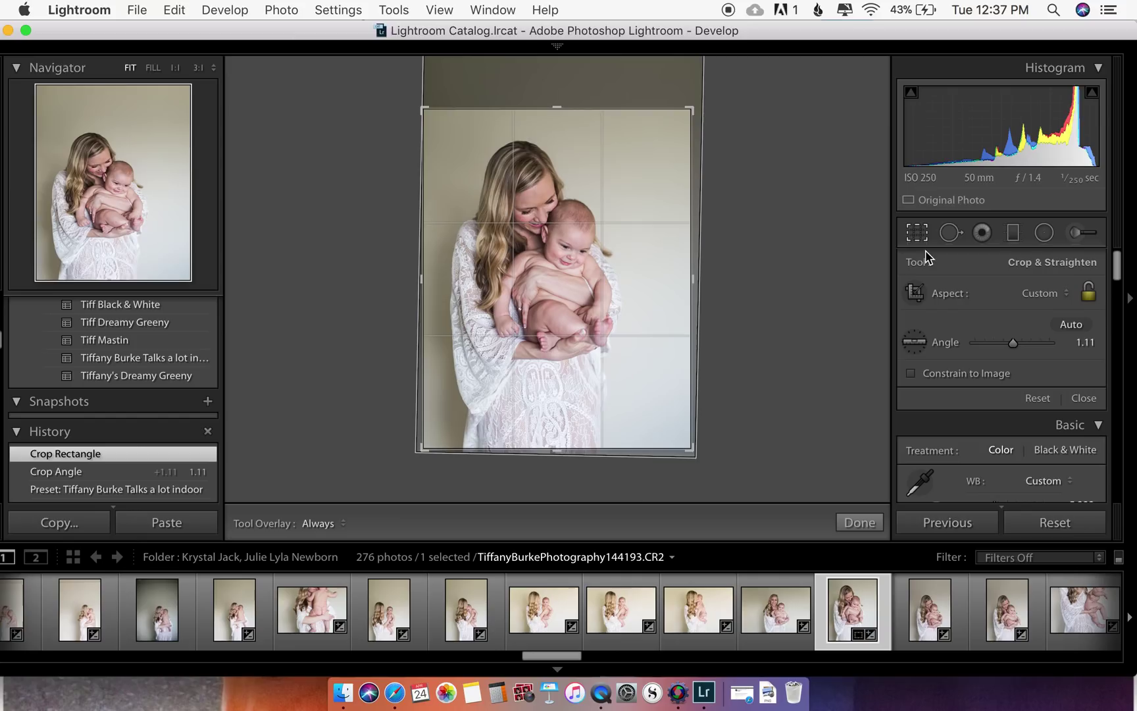
Apply the 1.11° straighten, revert to the Tint +16 history step, and show Before/After
{"action": "left_click", "coordinate": [917, 233]}
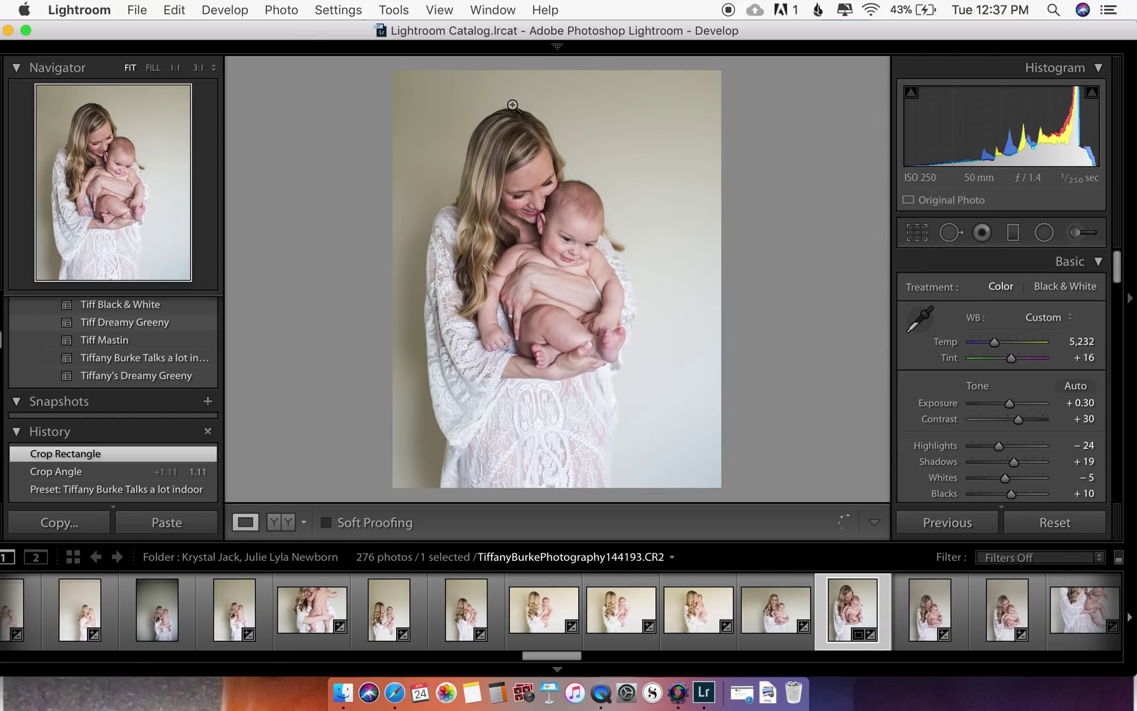
{"action": "scroll", "coordinate": [112, 434], "scroll_direction": "down", "scroll_amount": 3}
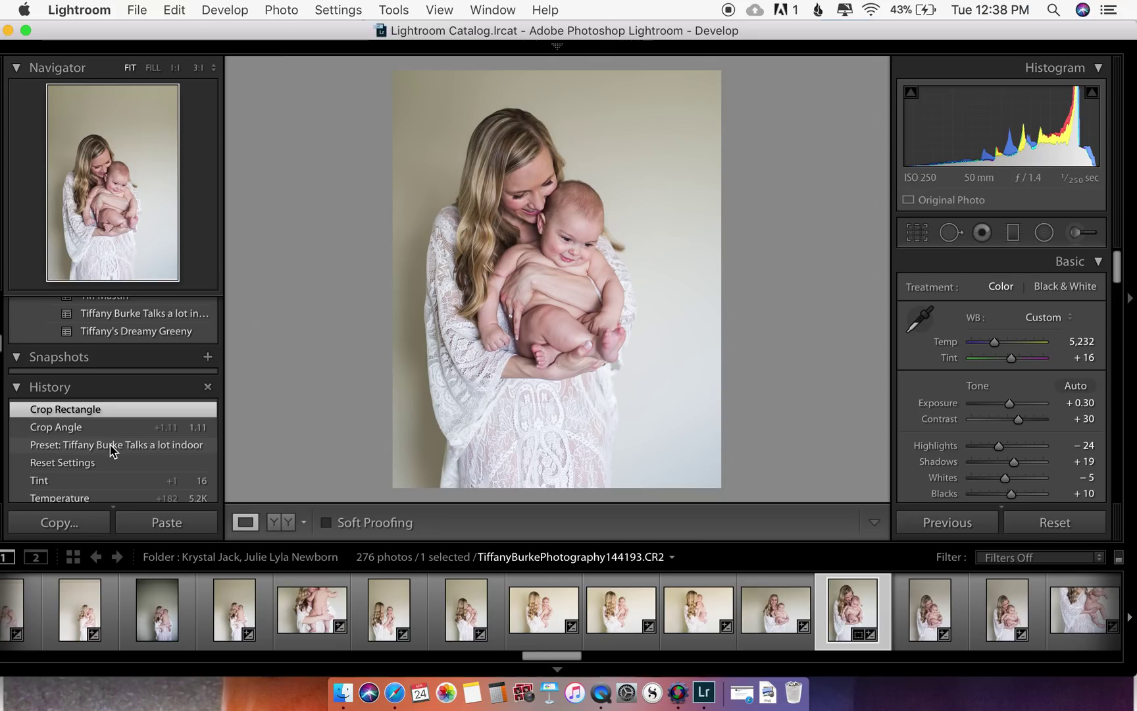
{"action": "left_click", "coordinate": [103, 480]}
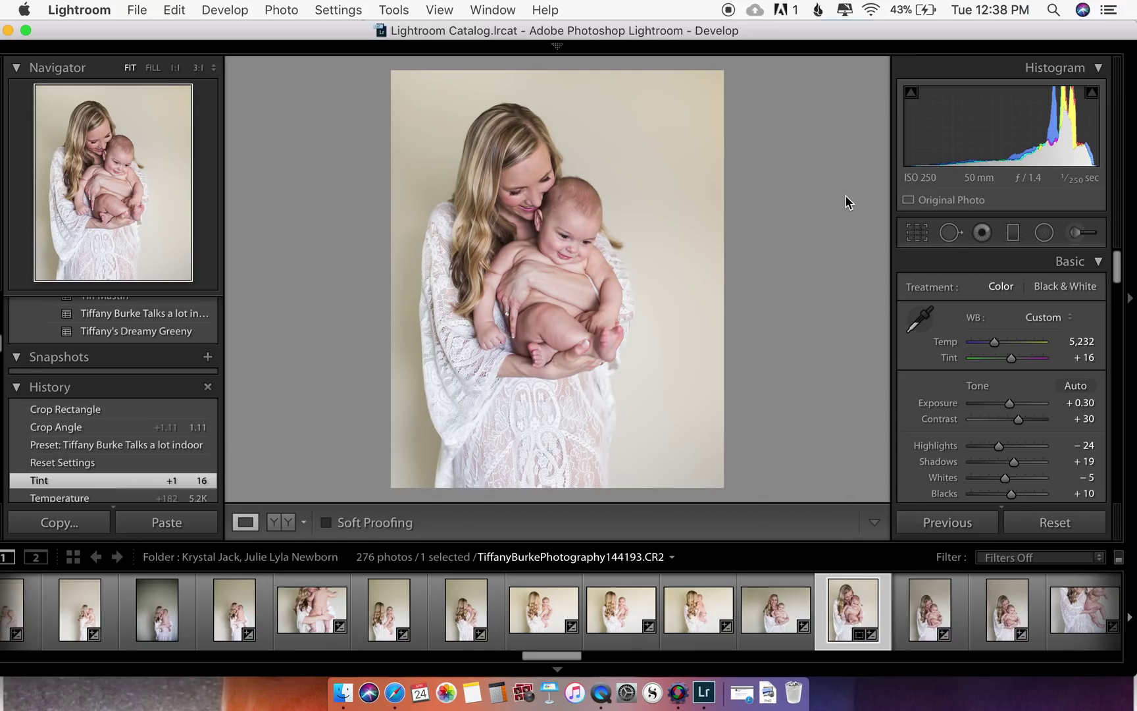
{"action": "key", "text": "y"}
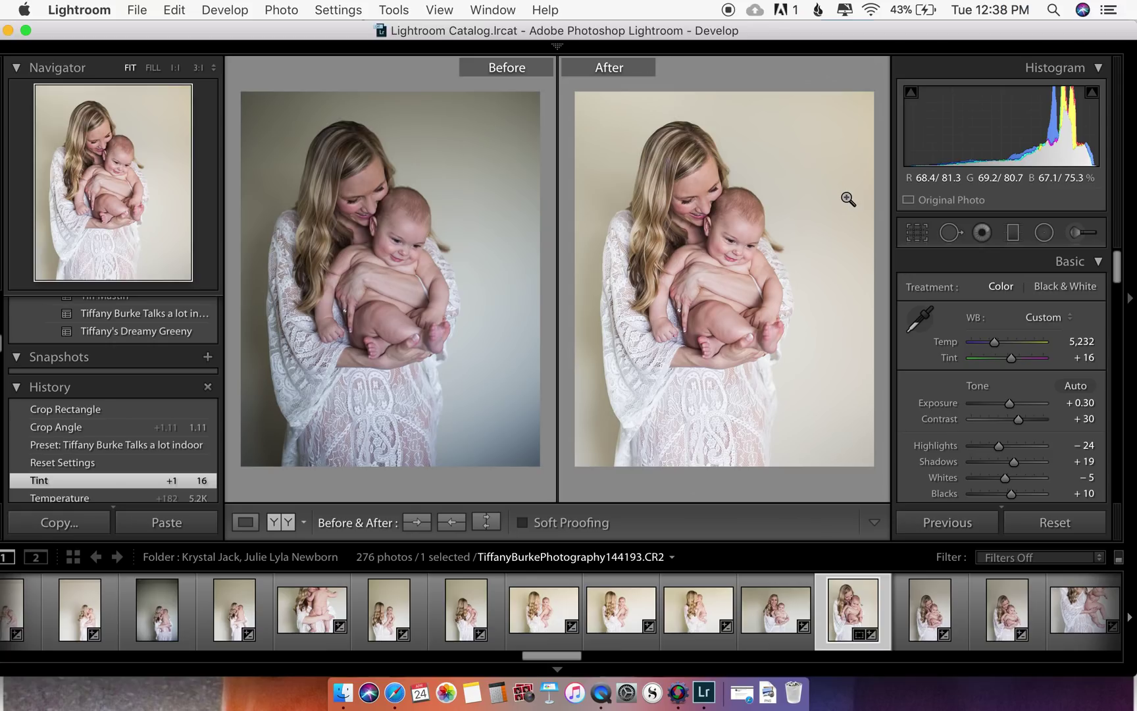